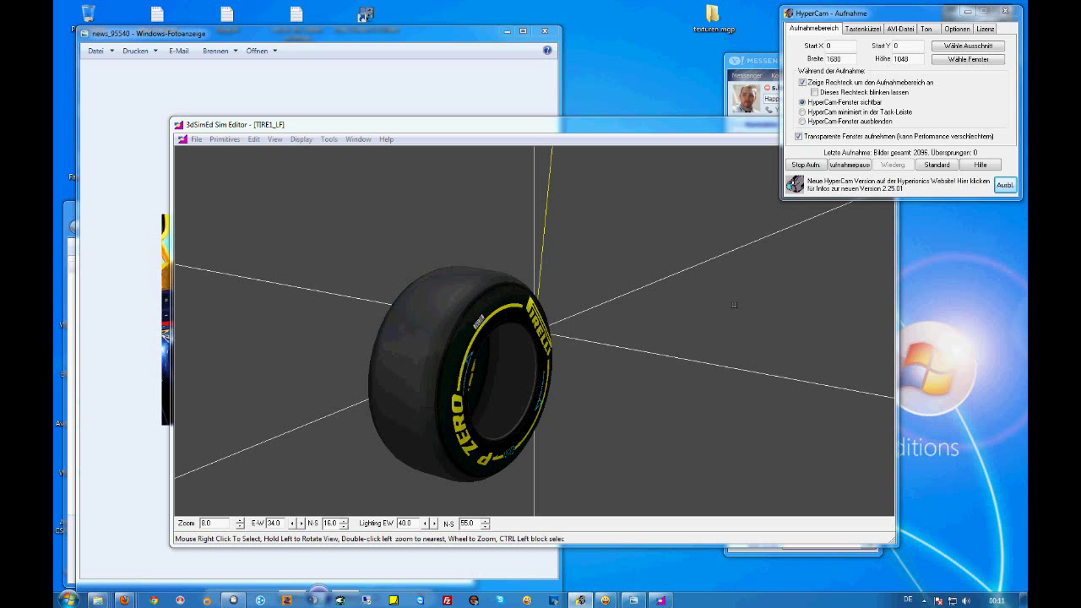
Step: Examine the TIRE1_LF tire model and the Pirelli reference photo, closing both windows when done
drag(581, 282, 579, 279)
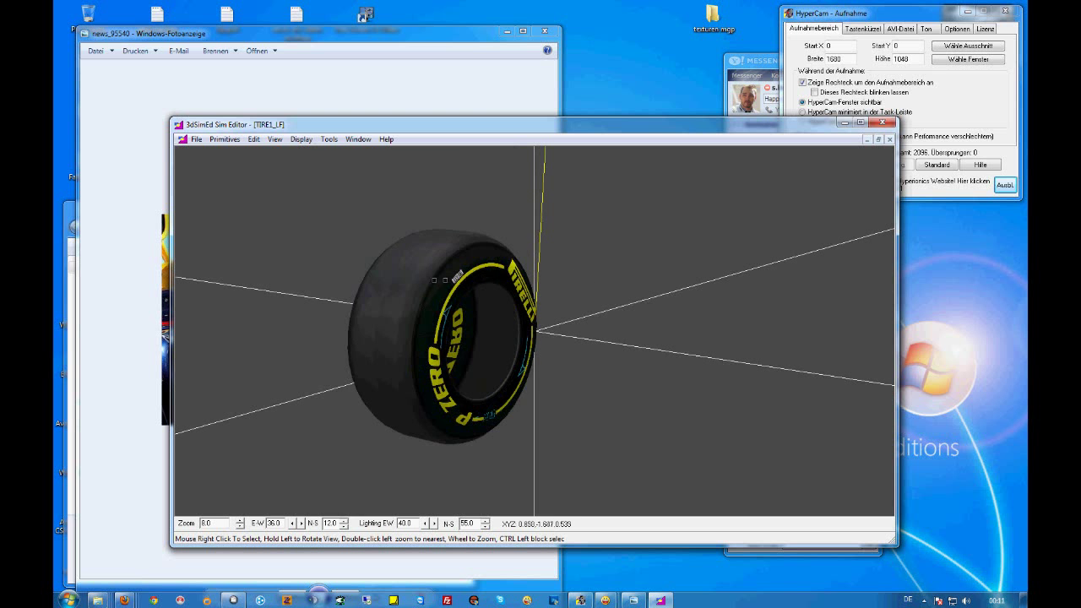
scroll(429, 281, up, 3)
drag(357, 268, 358, 268)
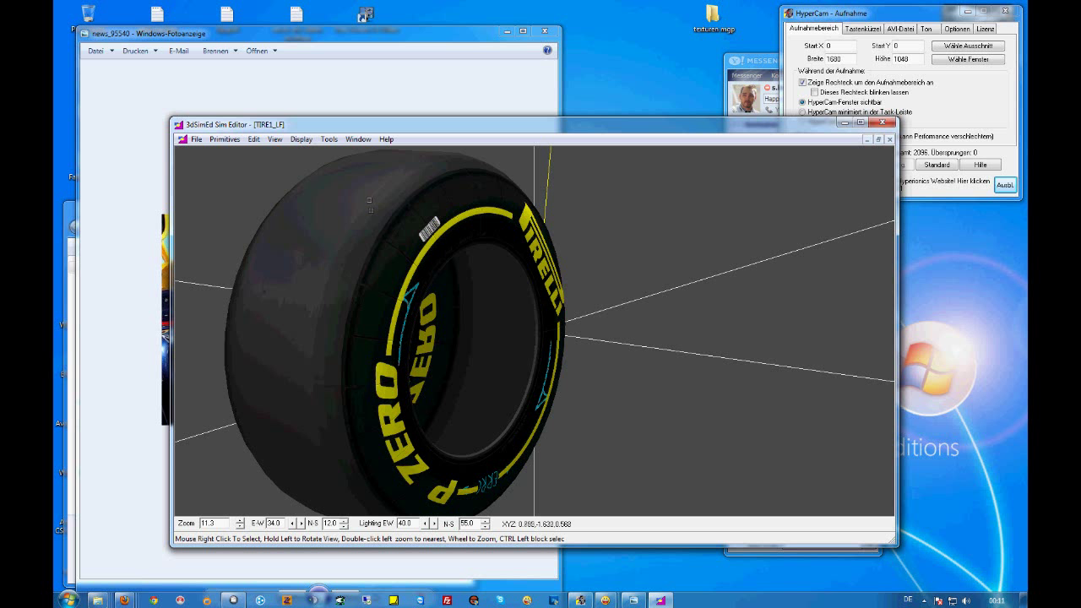
click(361, 38)
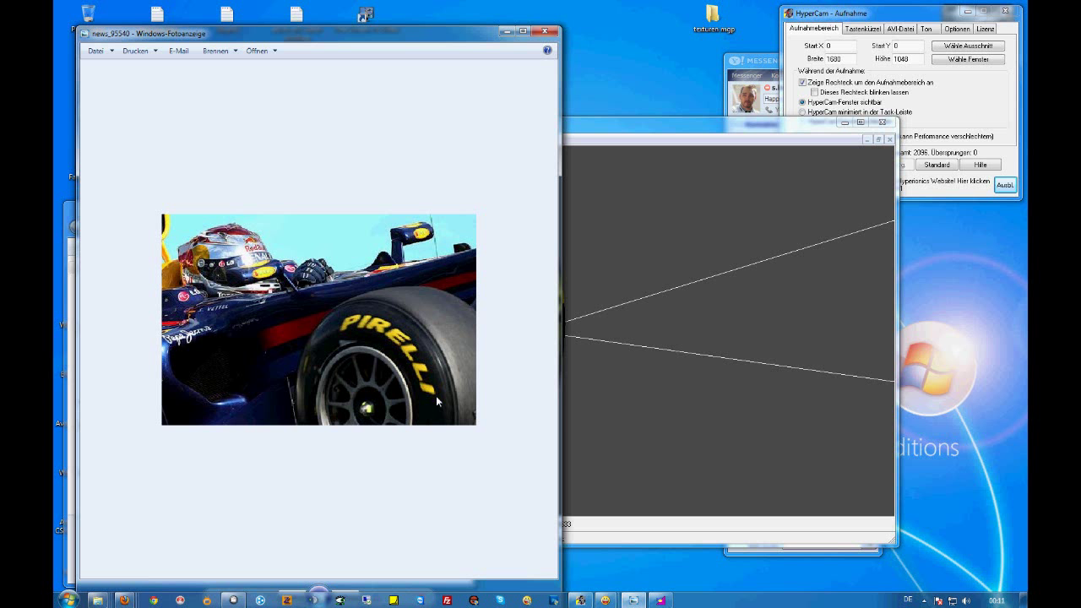
click(545, 31)
click(881, 121)
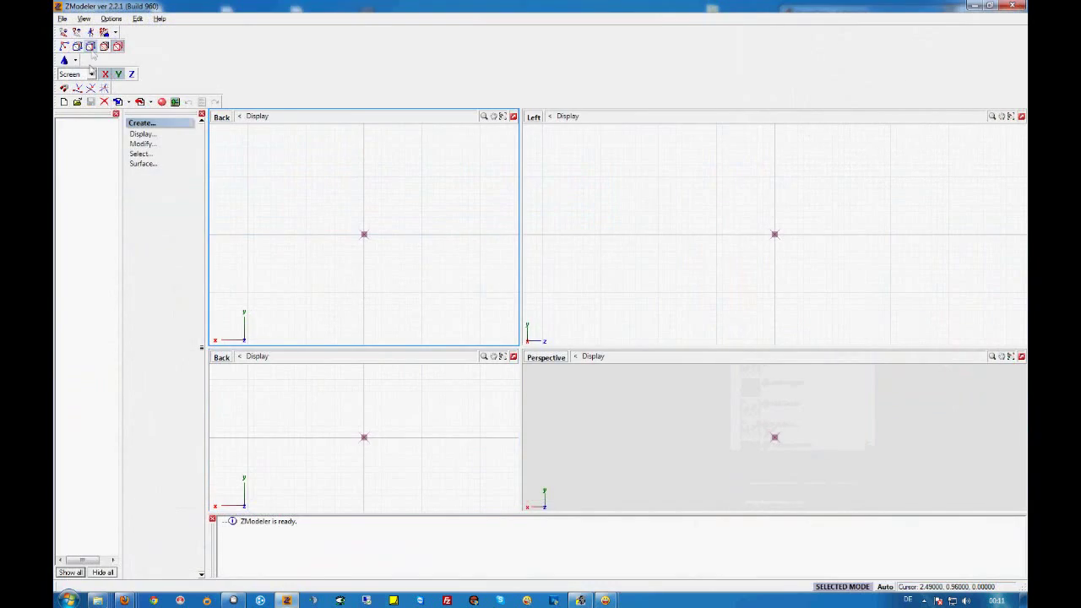
Step: Switch to ZModeler and import the TIRE1_LF model from the tut reifen folder
click(62, 19)
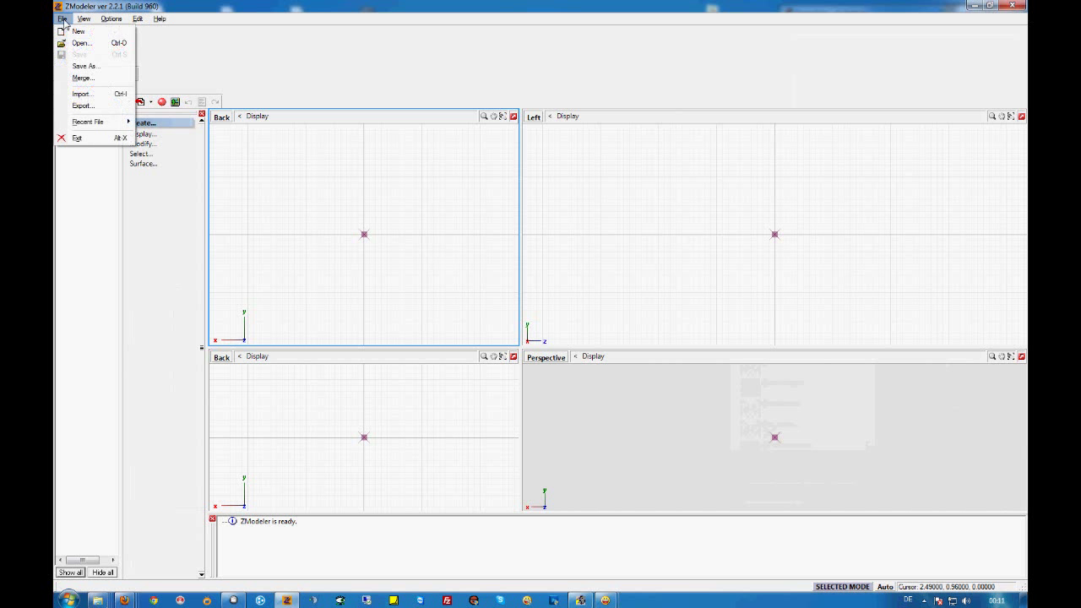
click(83, 94)
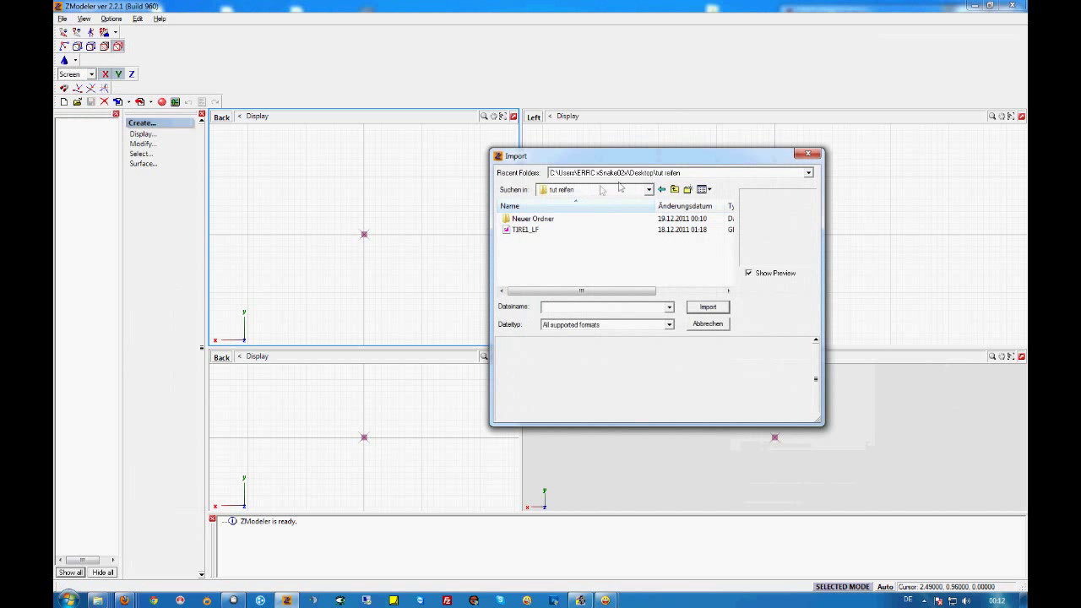
double_click(524, 230)
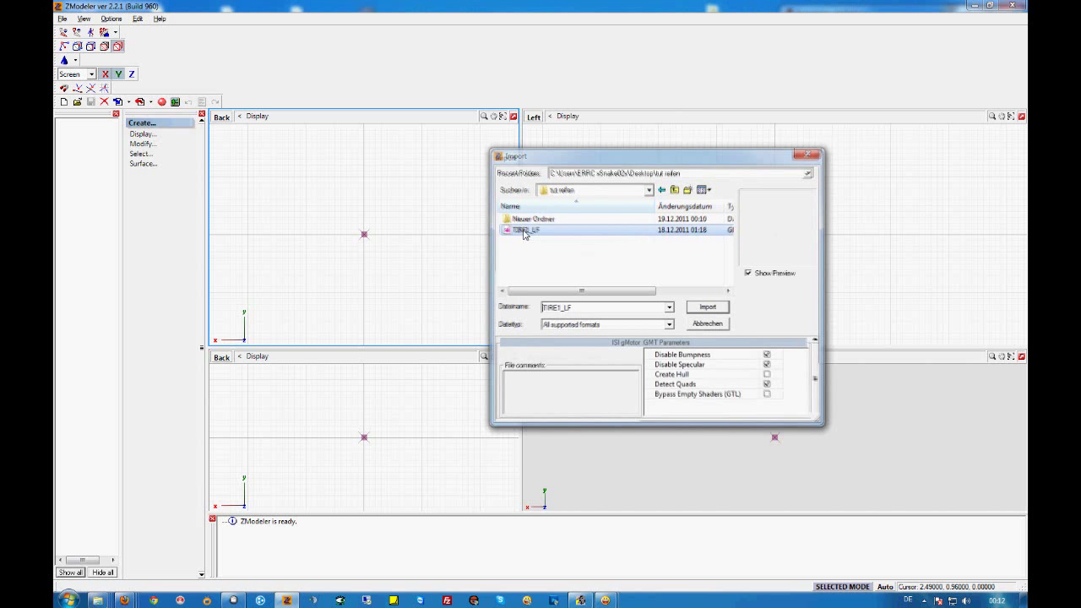
Step: Switch to vertex level and make the tire mesh's vertices editable
scroll(735, 417, up, 4)
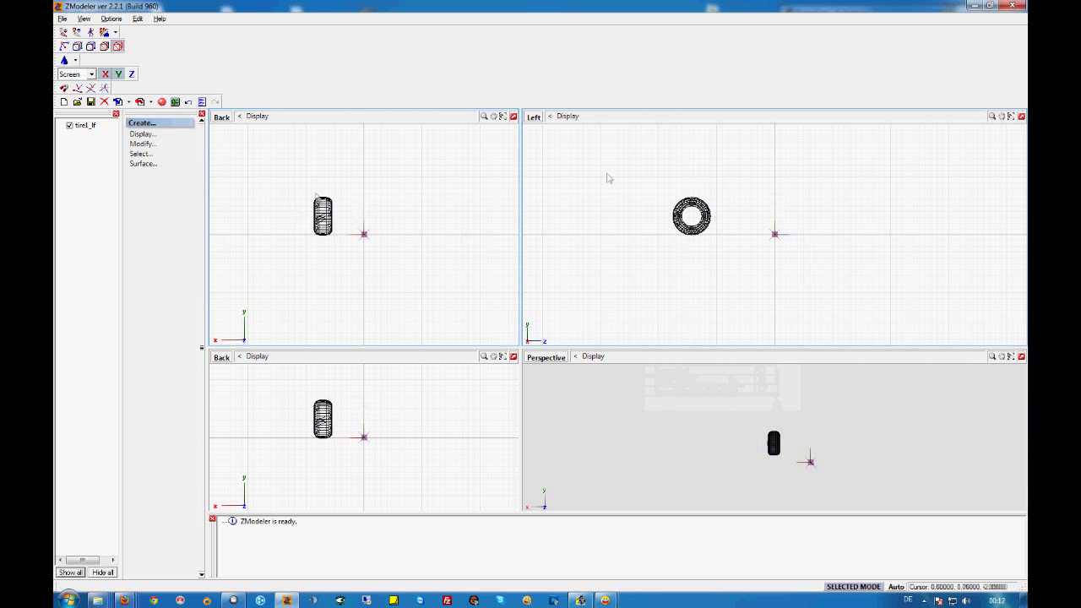
click(333, 215)
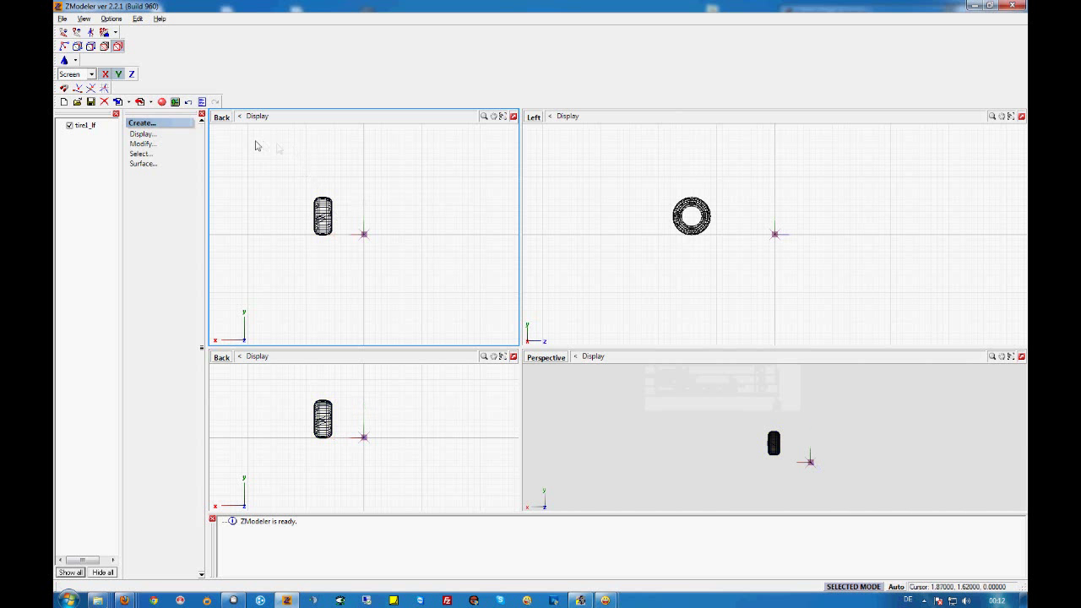
middle_drag(900, 426, 860, 433)
scroll(849, 438, up, 5)
middle_drag(831, 445, 800, 450)
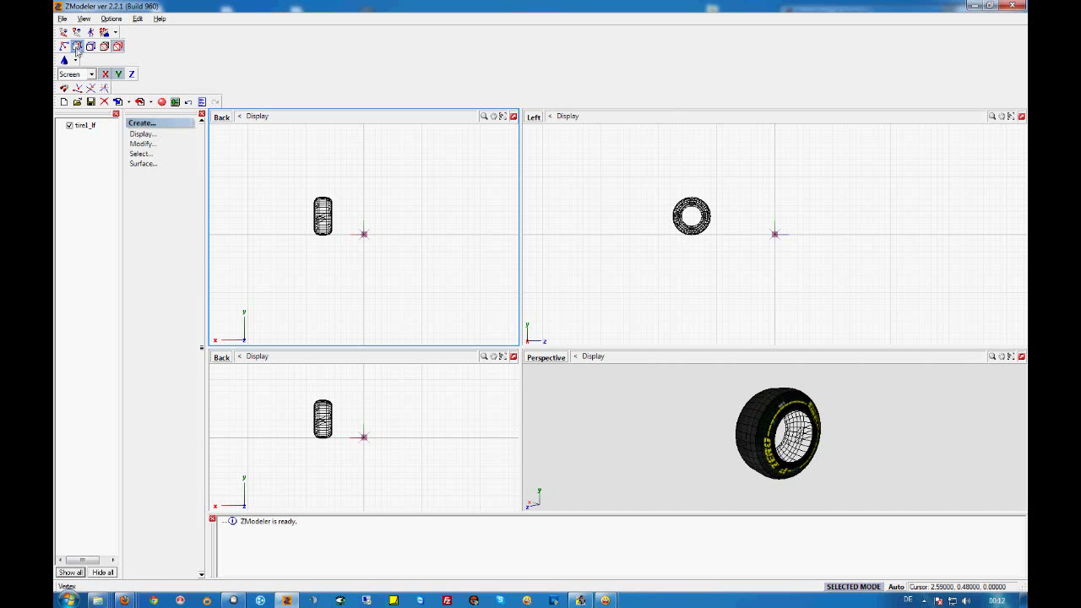
click(144, 162)
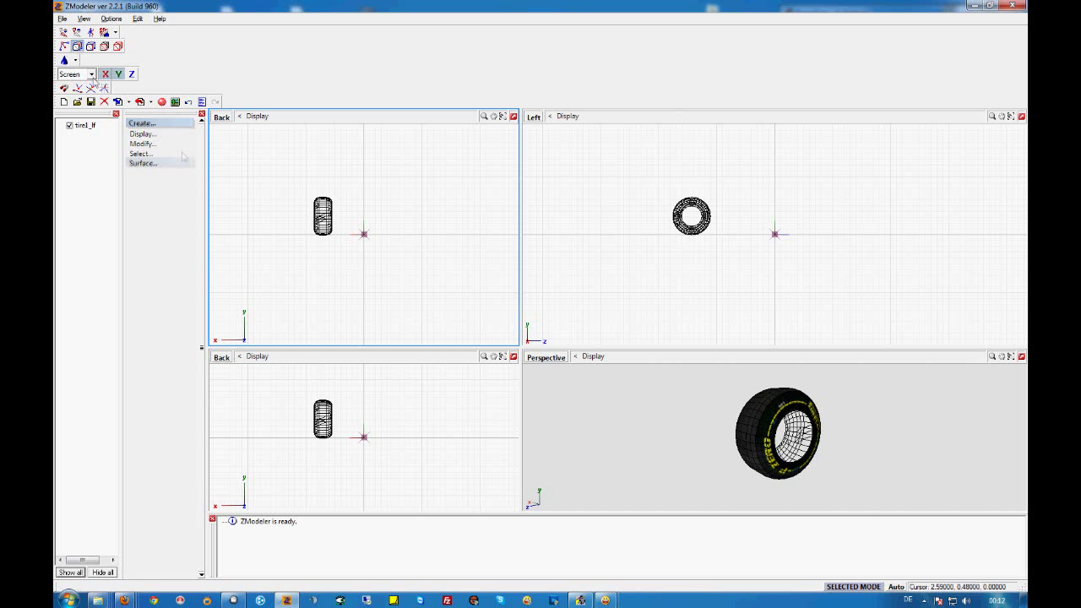
click(325, 211)
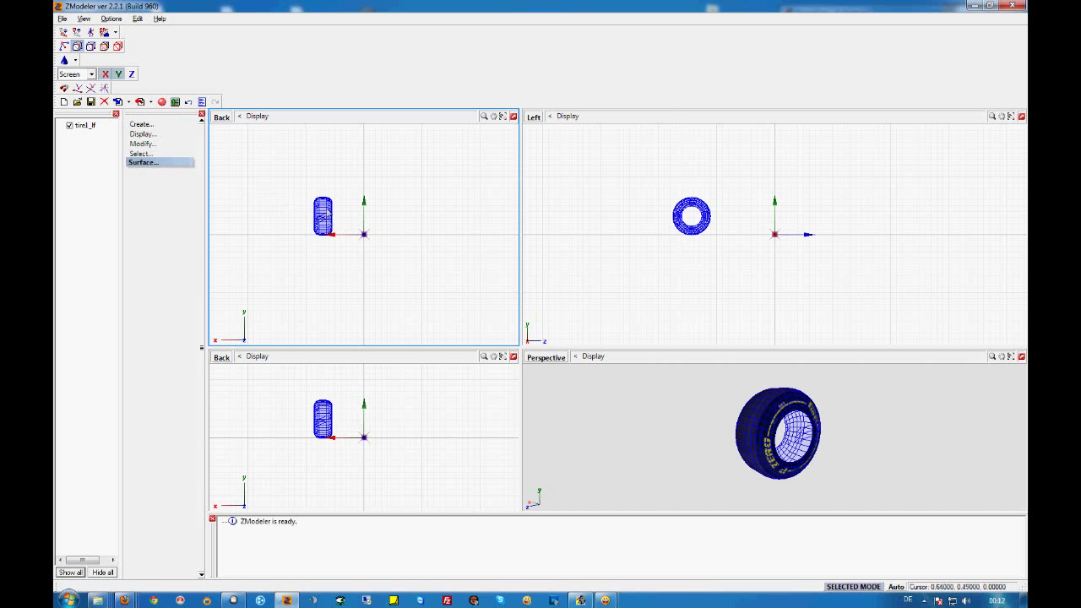
click(322, 218)
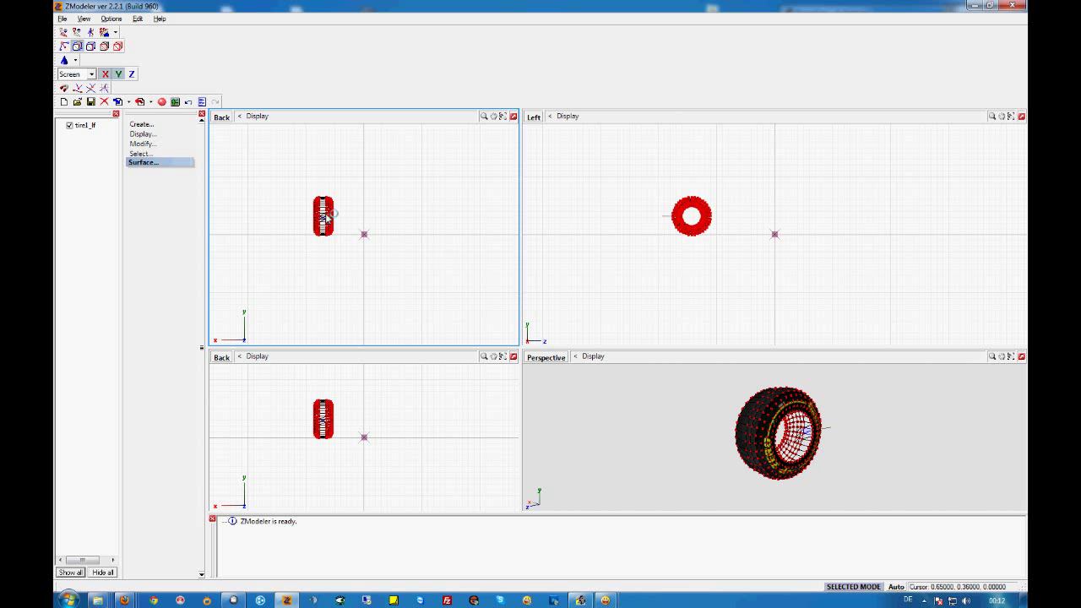
Step: Delete the full row of tread-shoulder vertices on the side of the tire nearest the origin, working in an enlarged Back view
click(675, 367)
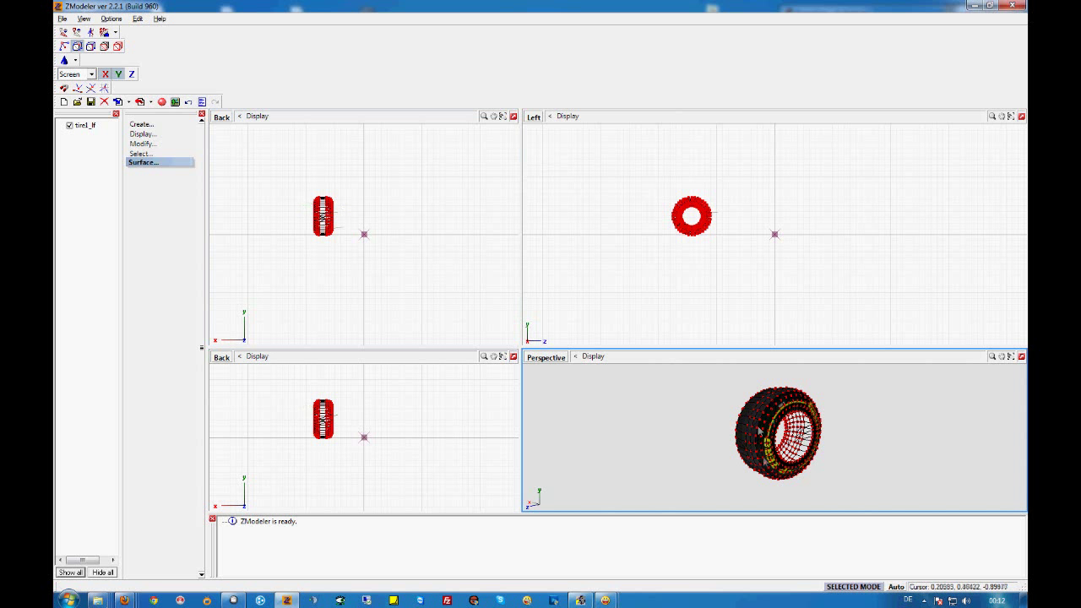
scroll(696, 413, up, 1)
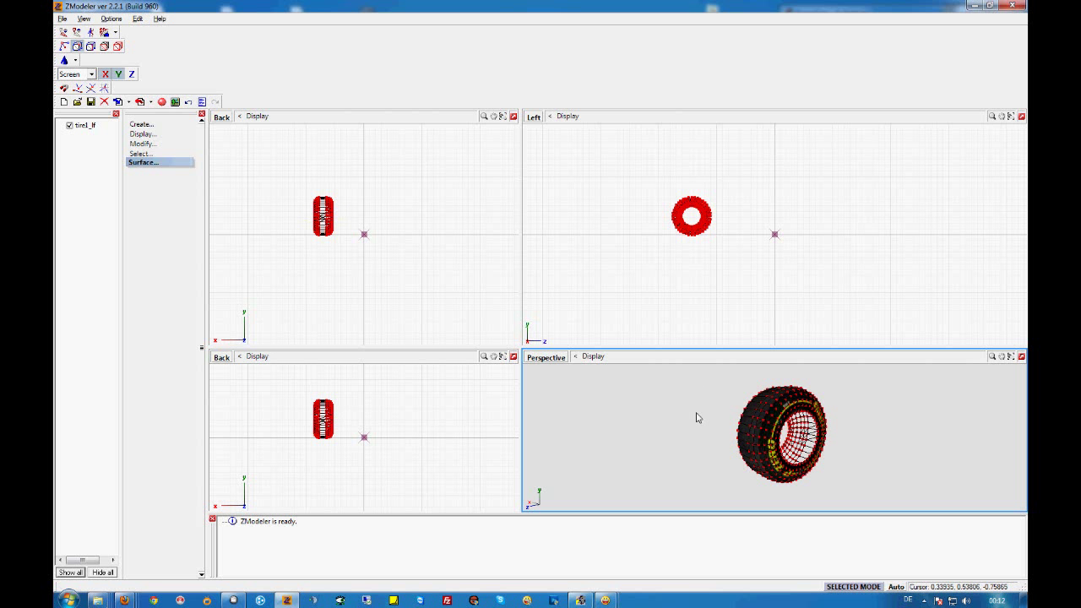
click(367, 135)
scroll(301, 186, up, 4)
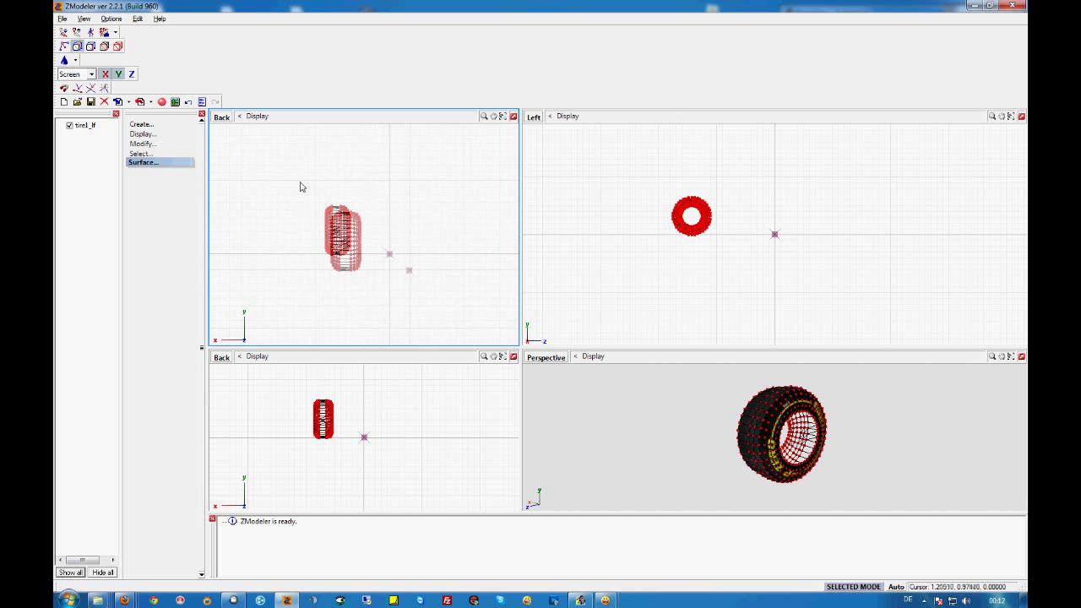
scroll(379, 275, up, 3)
click(743, 408)
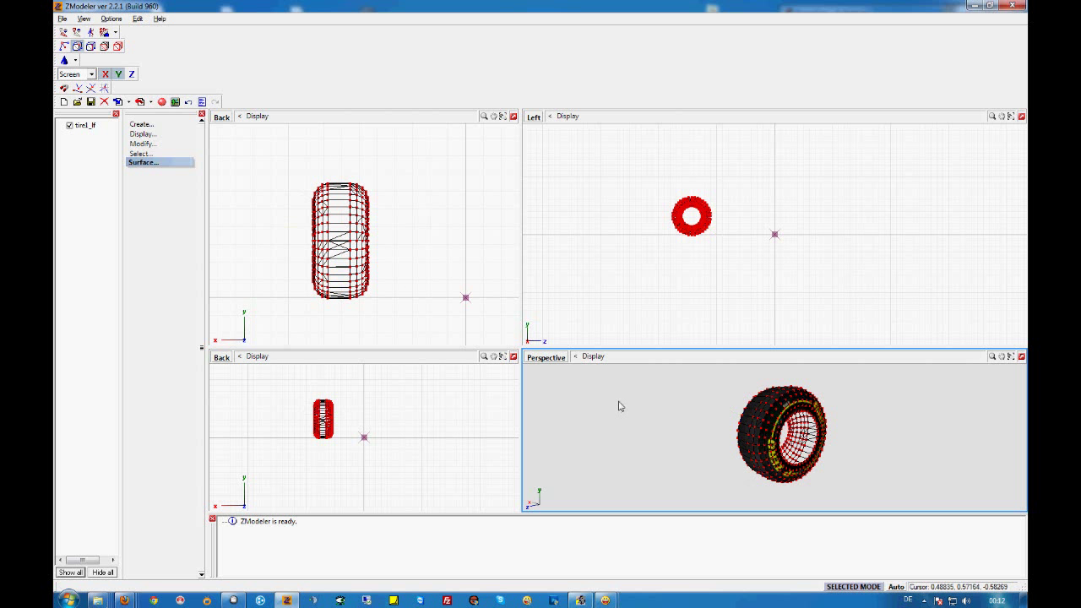
click(372, 295)
scroll(265, 258, up, 4)
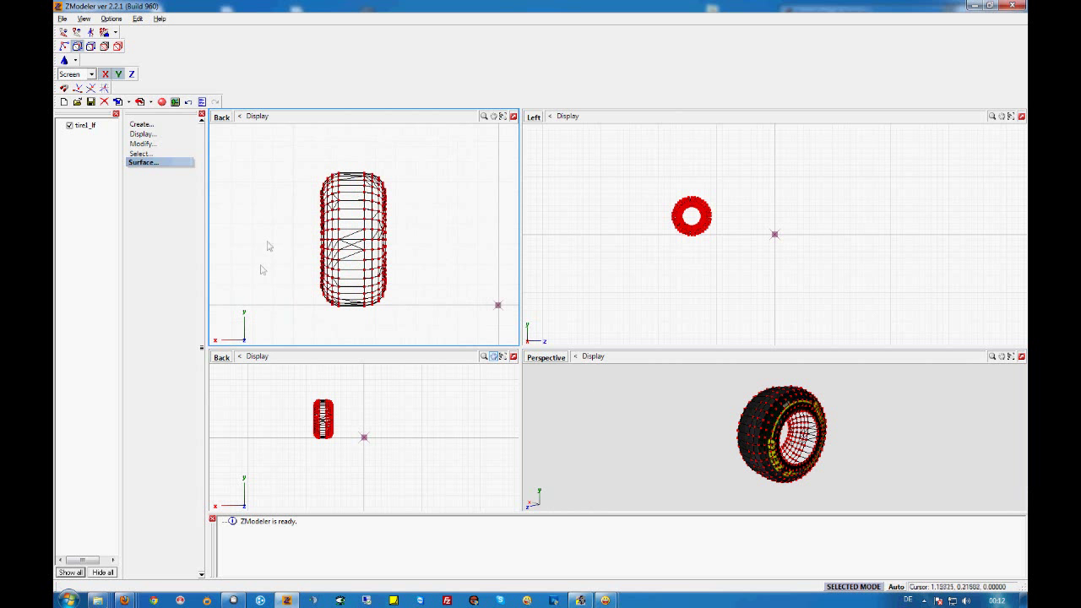
click(144, 124)
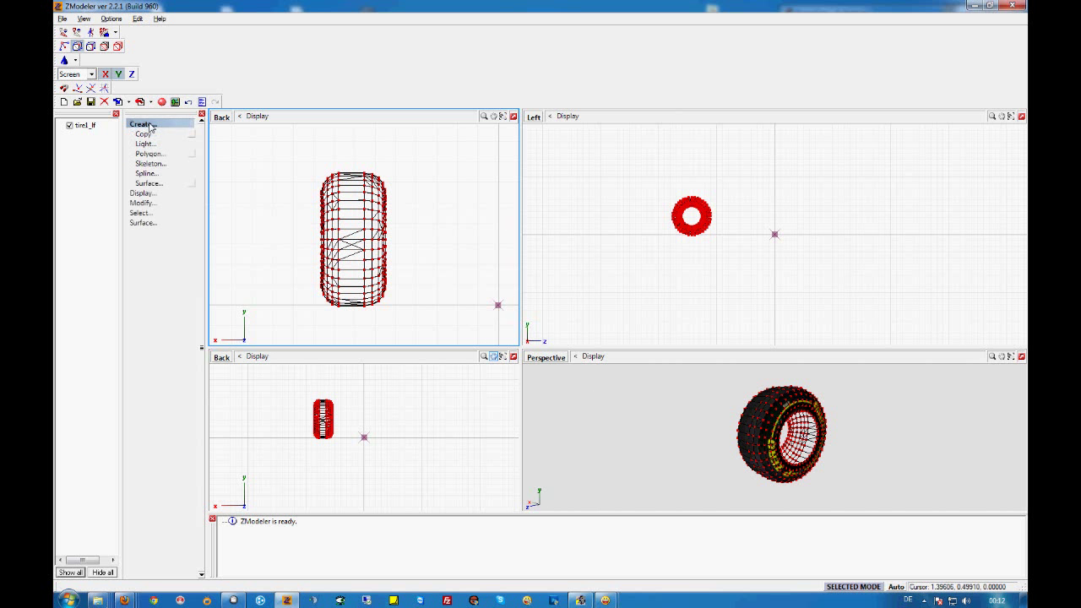
click(142, 203)
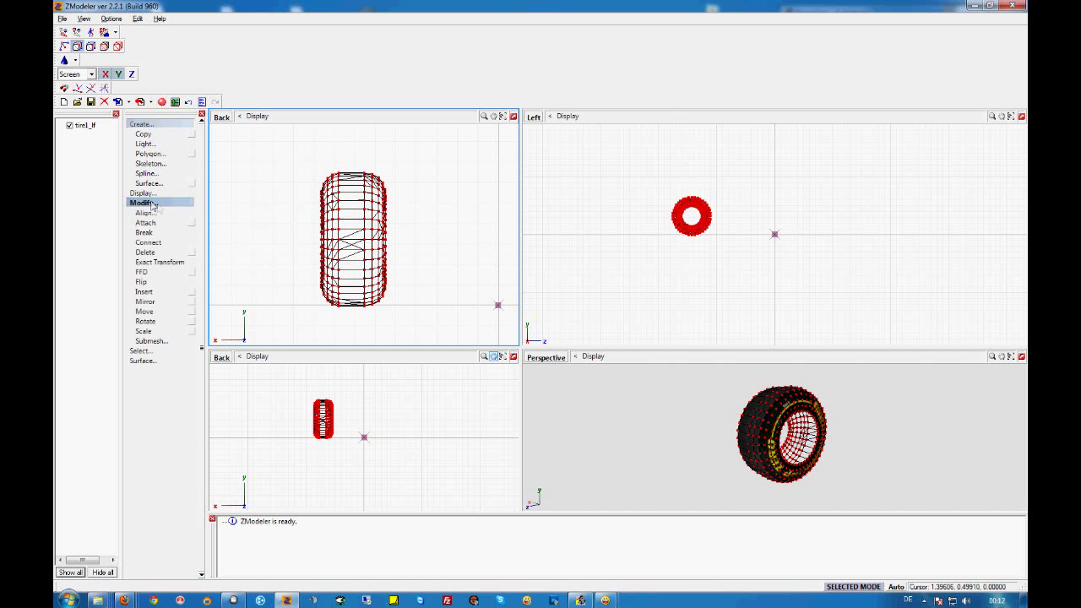
click(170, 252)
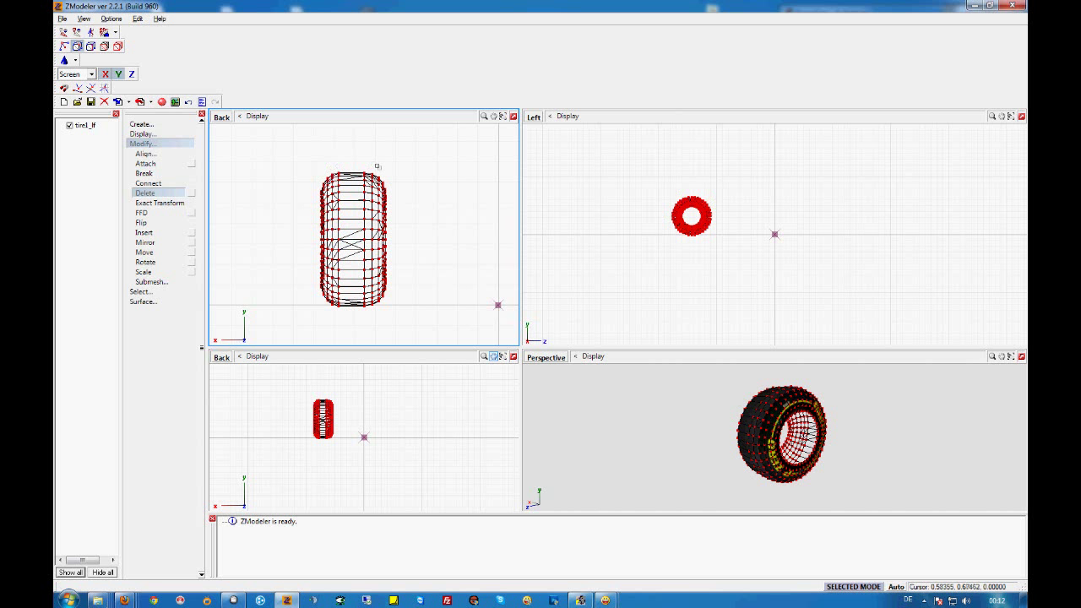
click(511, 116)
scroll(610, 295, up, 5)
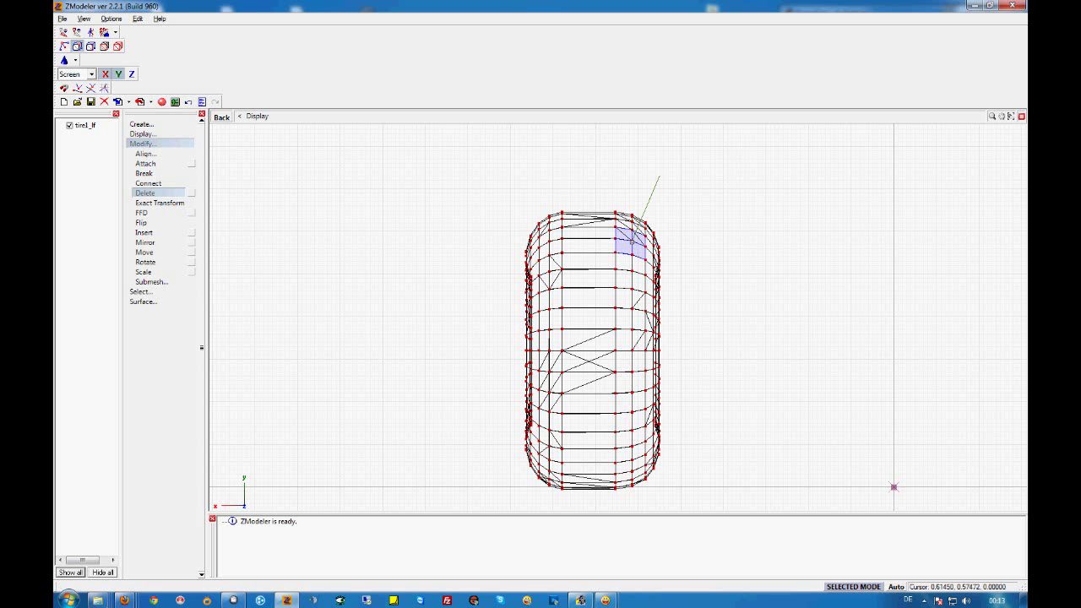
click(630, 227)
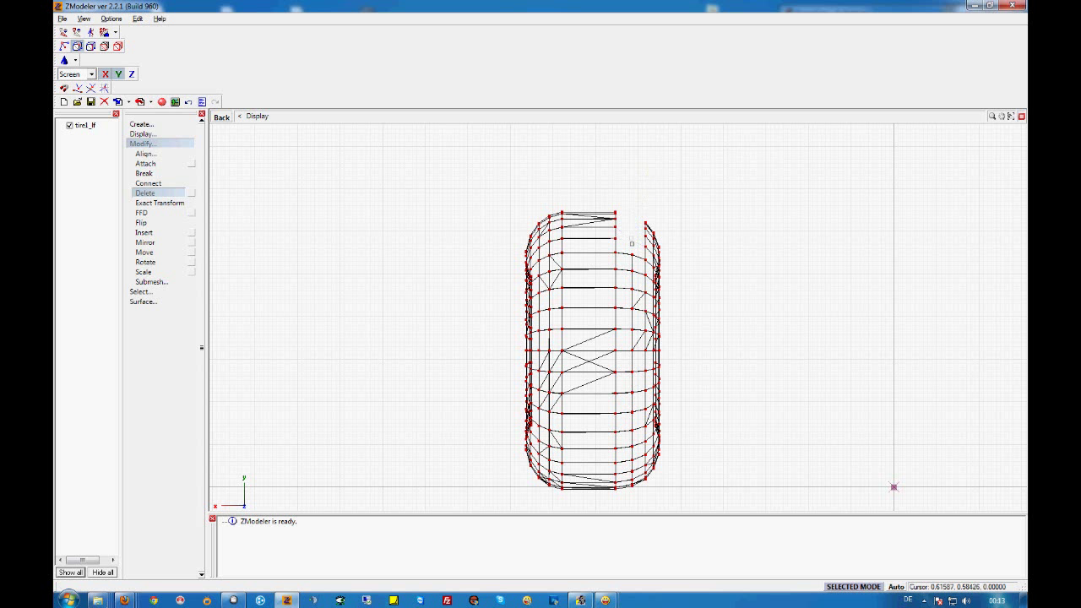
click(632, 304)
click(632, 346)
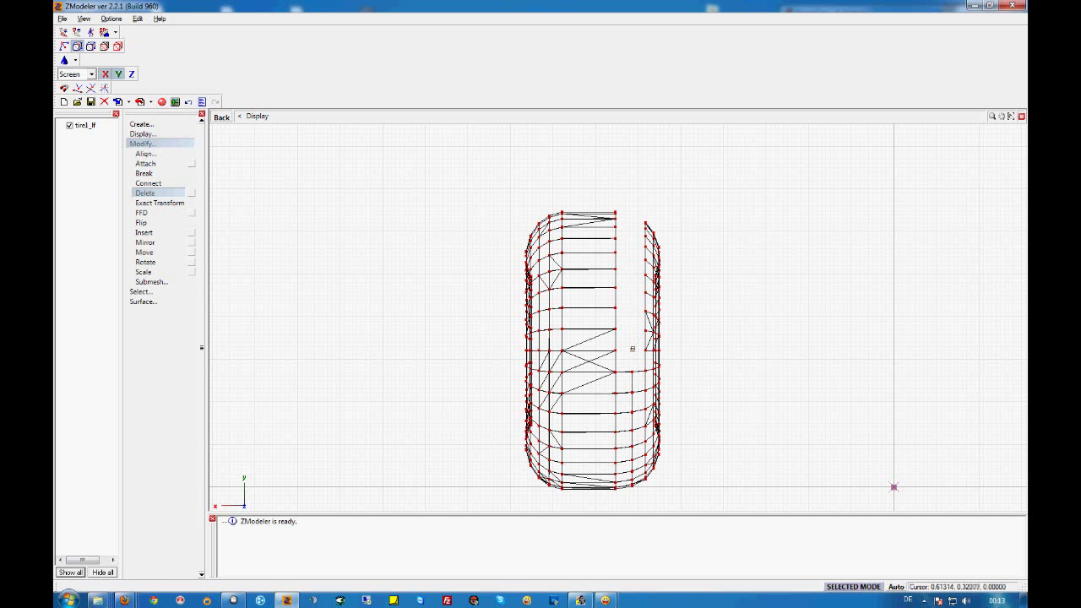
click(630, 381)
click(631, 432)
click(632, 480)
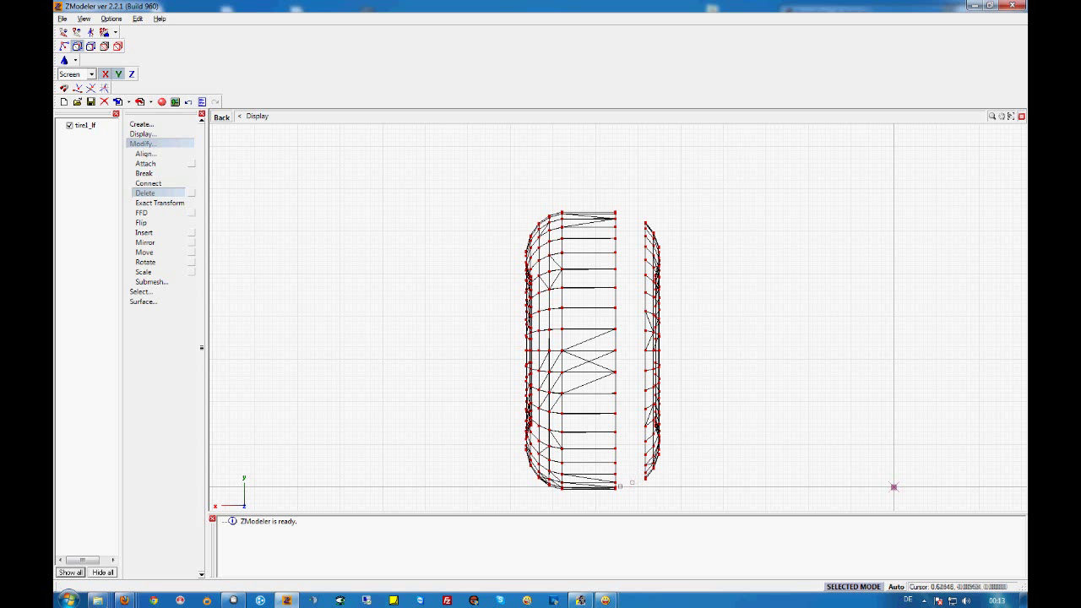
Step: Delete the full row of tread-shoulder vertices on the side of the tire farthest from the origin
click(551, 479)
click(547, 456)
click(549, 430)
click(547, 409)
click(548, 387)
click(550, 363)
click(549, 340)
click(549, 321)
click(550, 306)
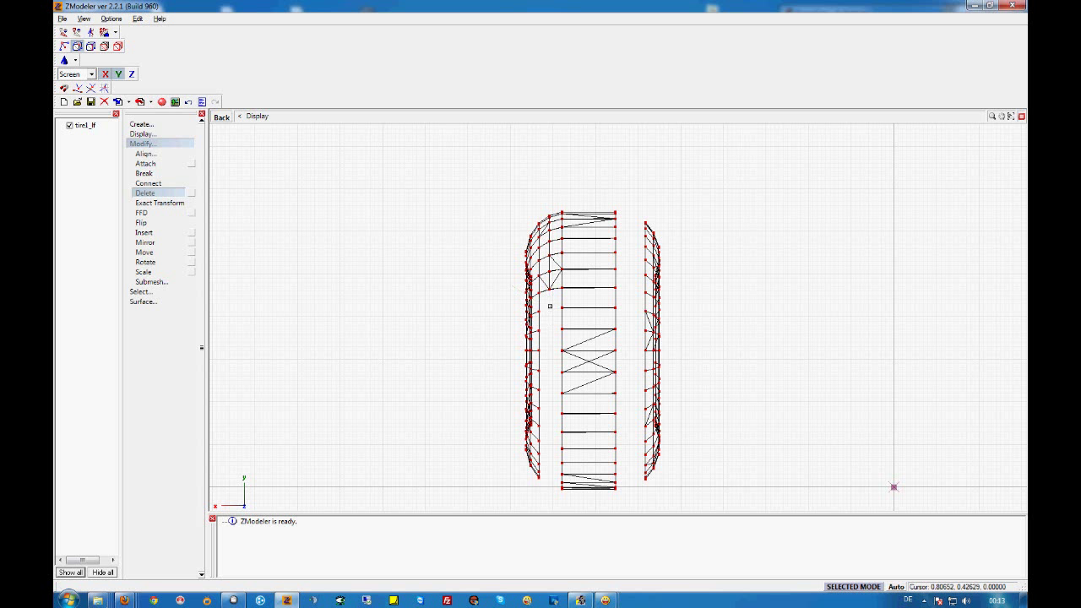
click(549, 279)
click(550, 262)
click(550, 252)
click(550, 240)
click(549, 230)
click(550, 222)
click(550, 215)
Step: Delete the remaining central tread vertices so only the two sidewalls are left, and restore the four-view layout
click(557, 214)
click(561, 226)
click(561, 240)
click(561, 260)
click(562, 278)
click(561, 297)
click(562, 317)
click(563, 340)
click(561, 343)
click(562, 361)
click(561, 382)
click(561, 402)
click(562, 420)
click(562, 439)
click(561, 455)
click(561, 467)
click(562, 475)
click(562, 480)
click(563, 485)
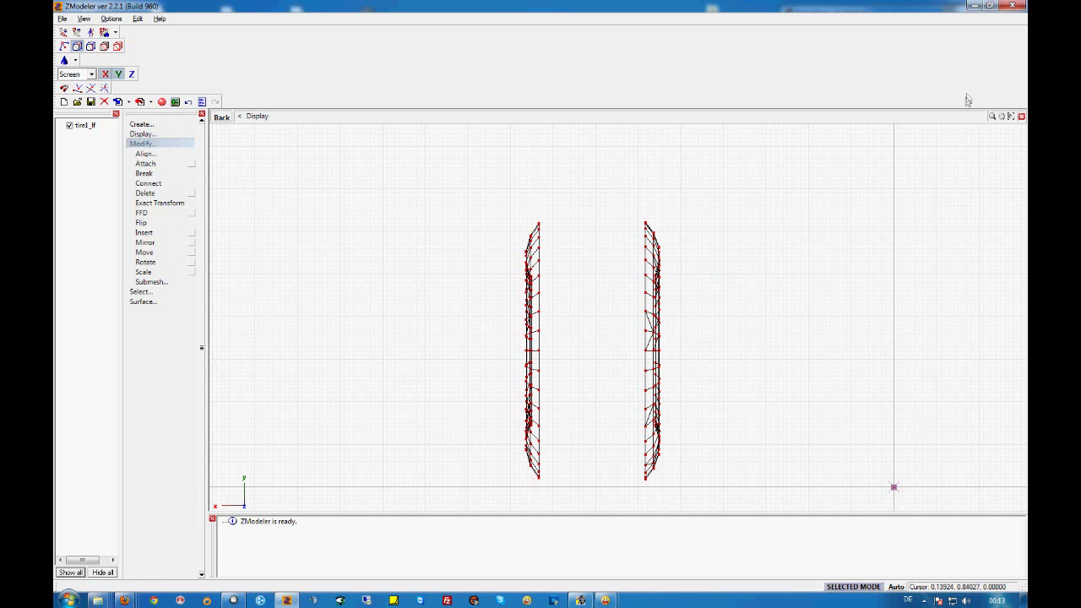
click(1021, 116)
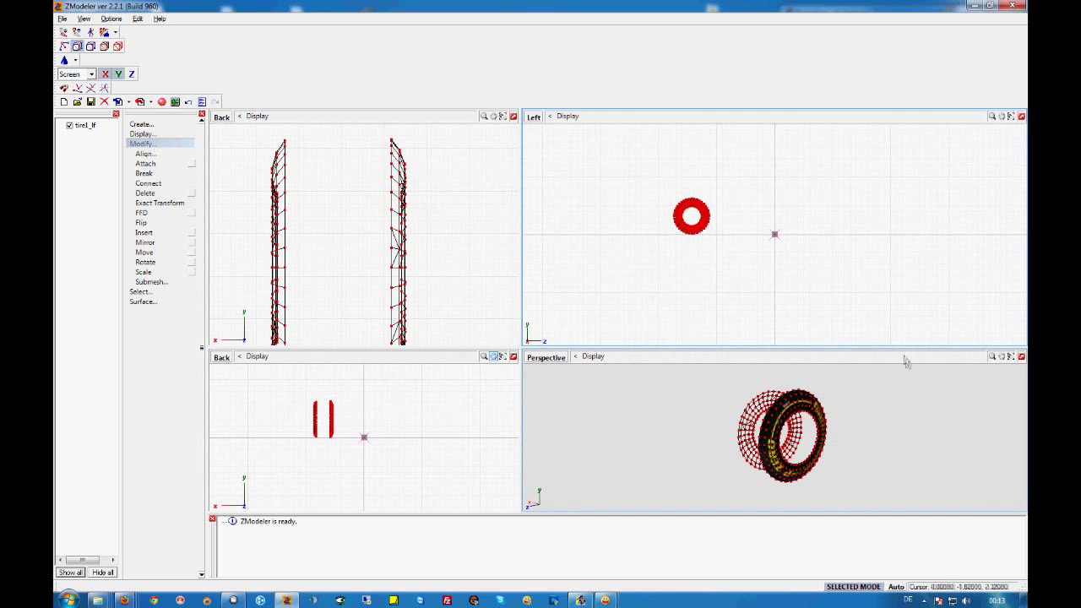
mouse_move(884, 425)
middle_down()
mouse_move(923, 425)
mouse_move(894, 429)
middle_up()
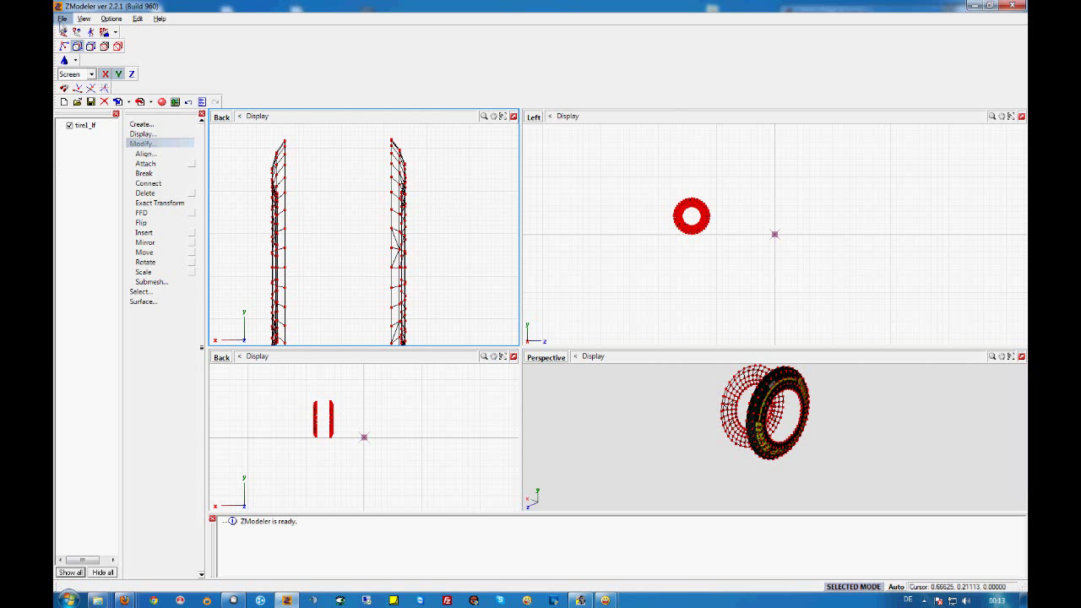
Step: Export the model as tire1_lf in ISI gMotor .GMT format to the Neuer Ordner folder inside tut reifen
click(62, 19)
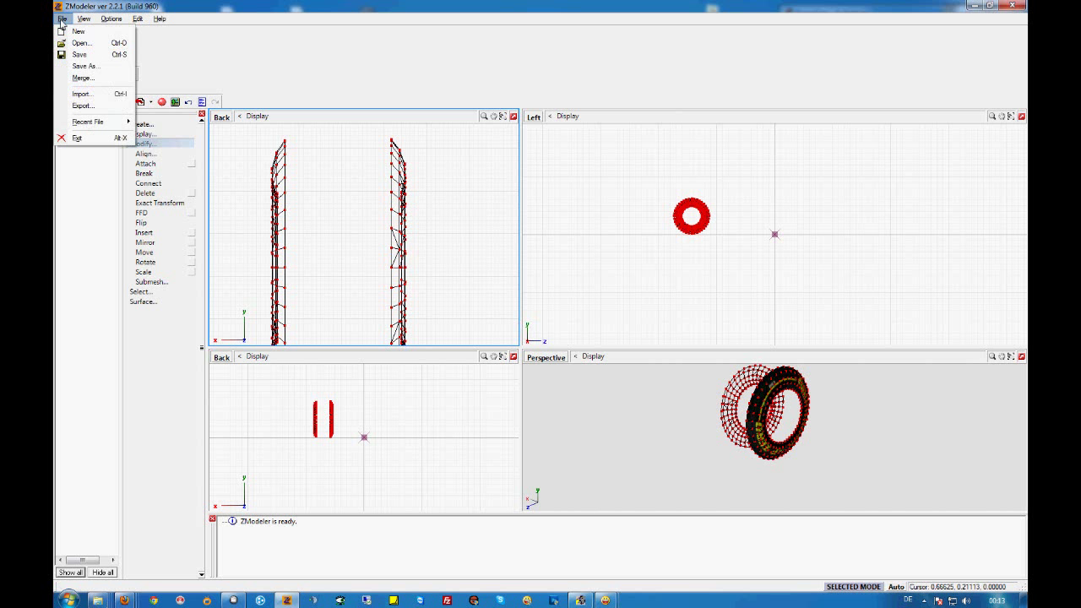
click(82, 105)
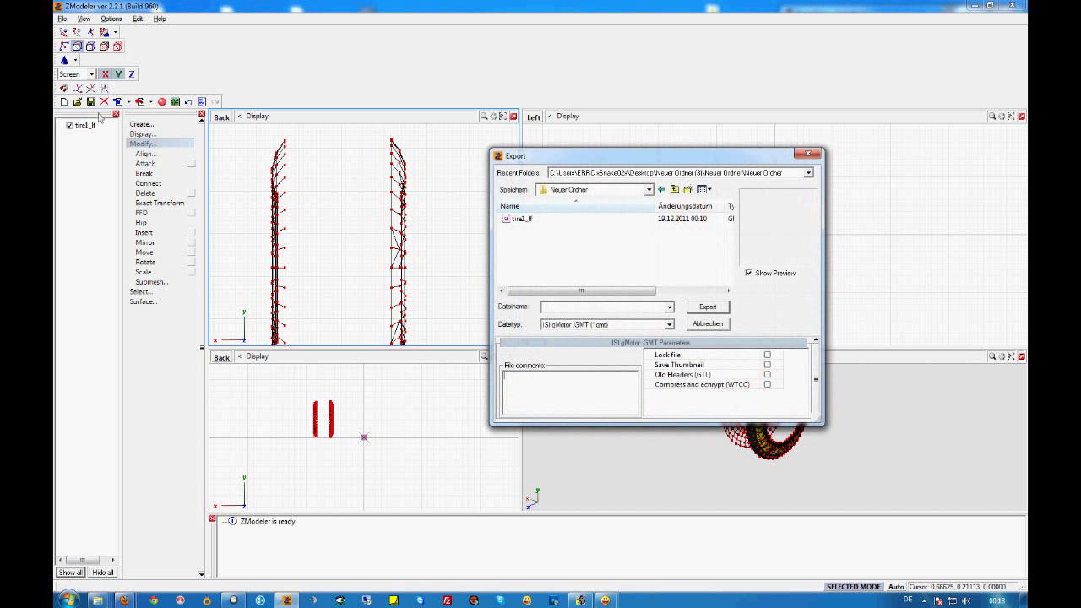
click(675, 190)
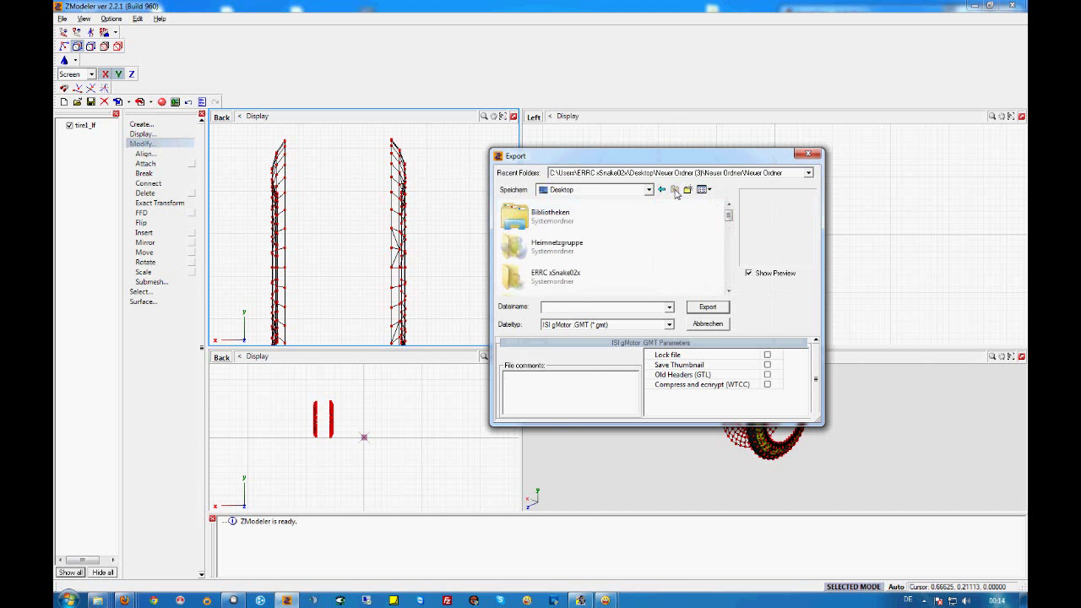
click(730, 231)
drag(730, 230, 736, 284)
double_click(544, 279)
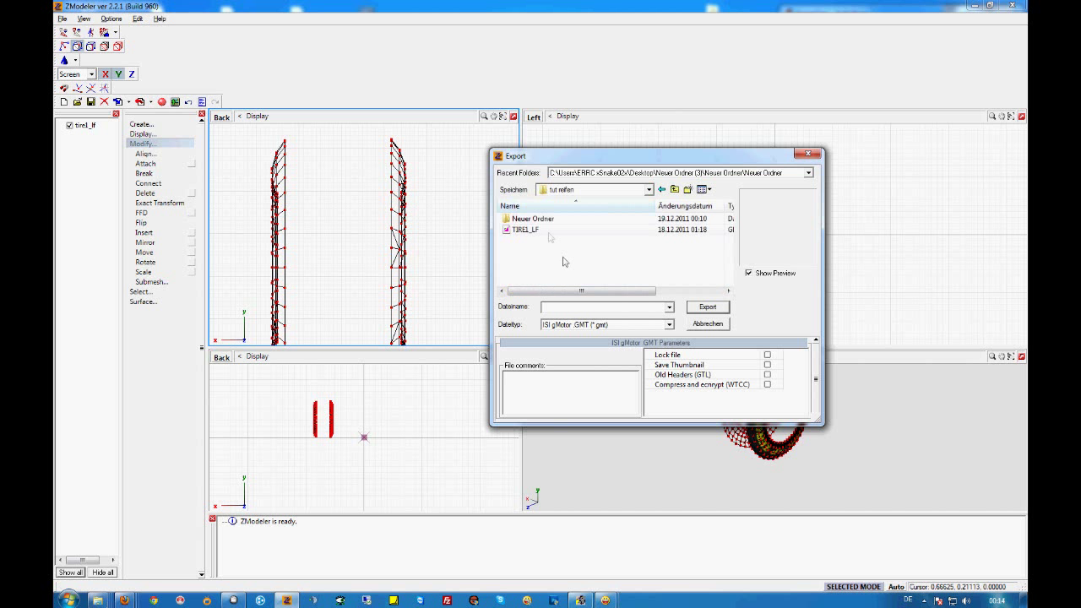
double_click(533, 221)
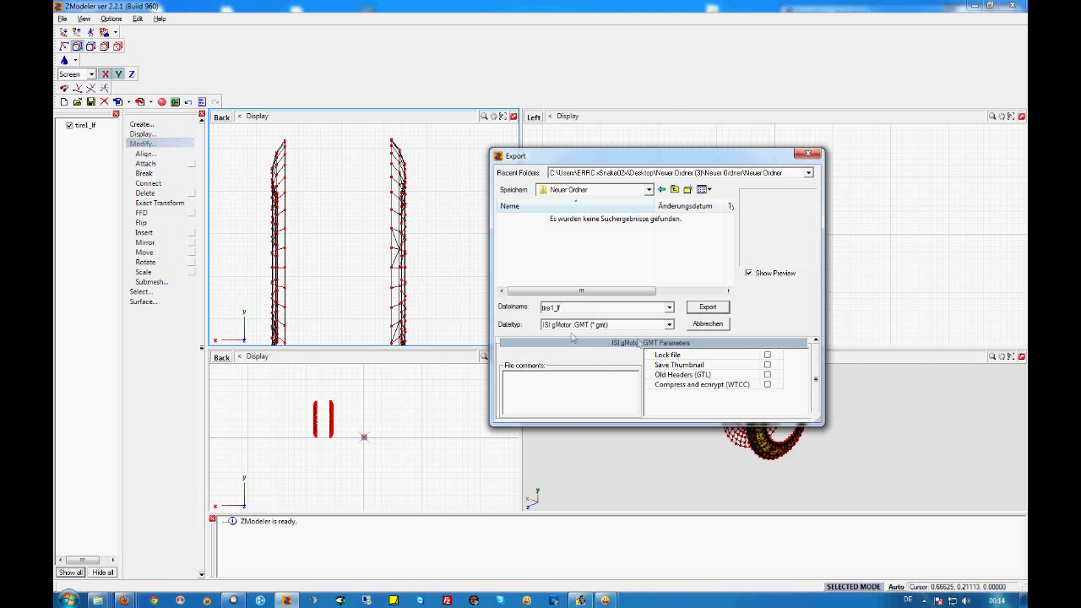
click(708, 307)
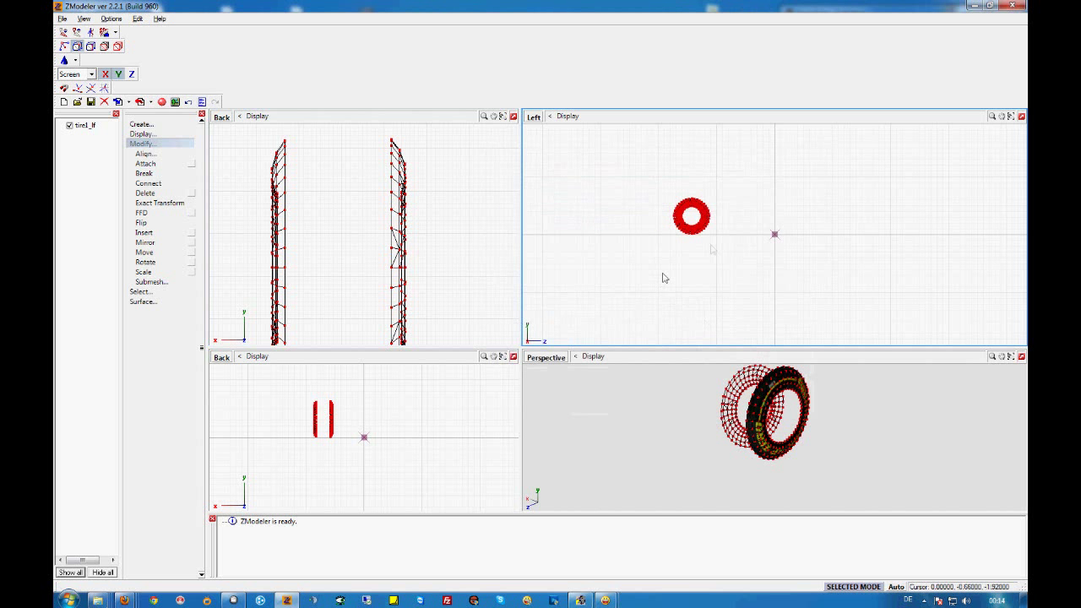
Step: Open the exported tire1_lf file from the Neuer Ordner folder in 3dSimEd and inspect the two sidewalls up close
click(989, 6)
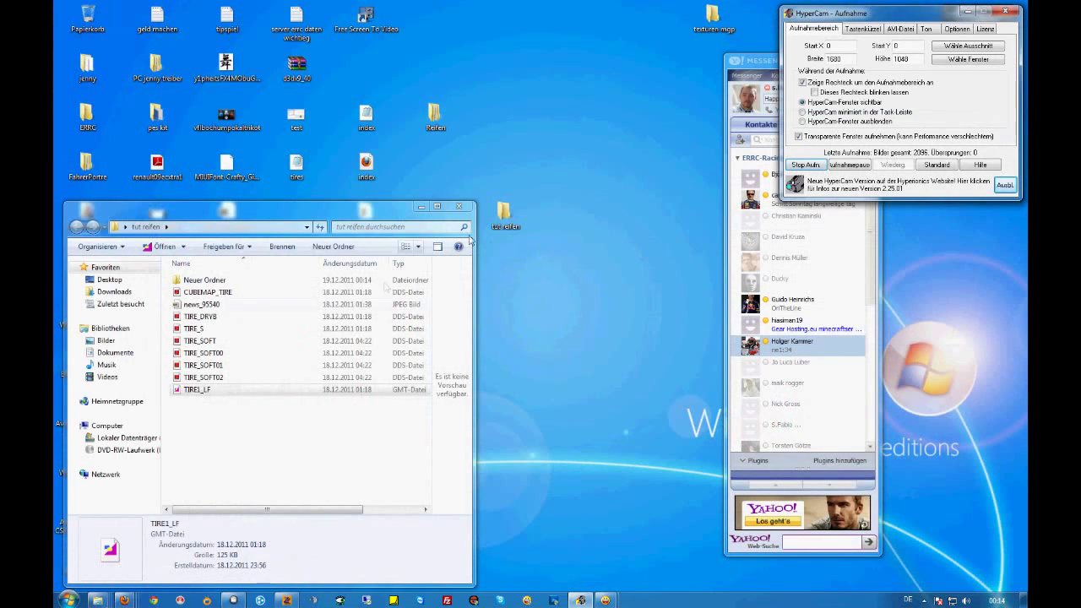
double_click(215, 279)
right_click(201, 281)
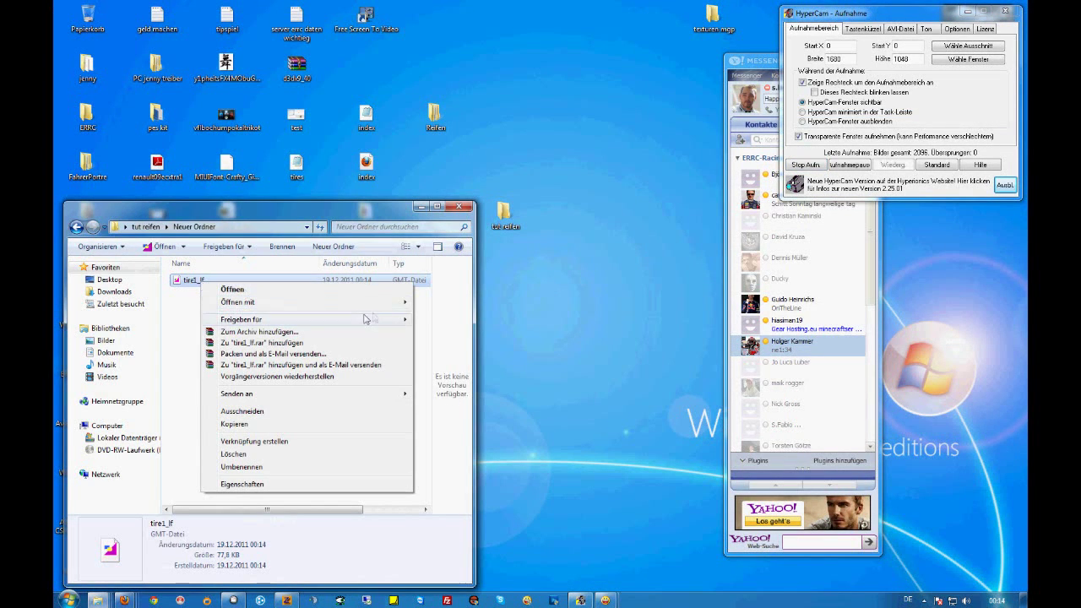
mouse_move(385, 309)
click(460, 302)
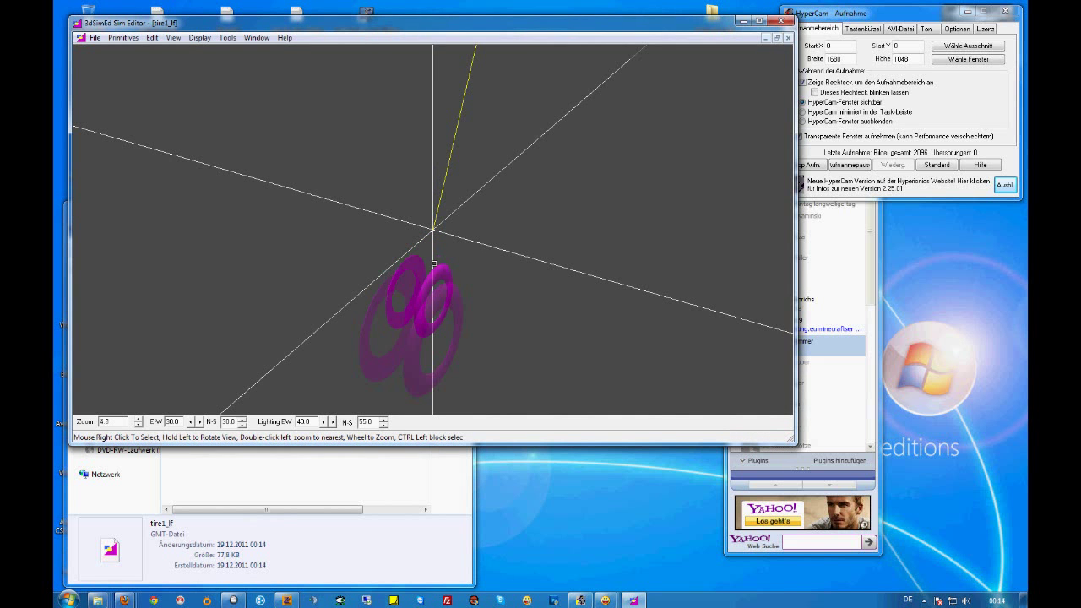
scroll(434, 264, up, 3)
mouse_move(502, 277)
mouse_down()
mouse_move(541, 267)
mouse_move(519, 268)
mouse_up()
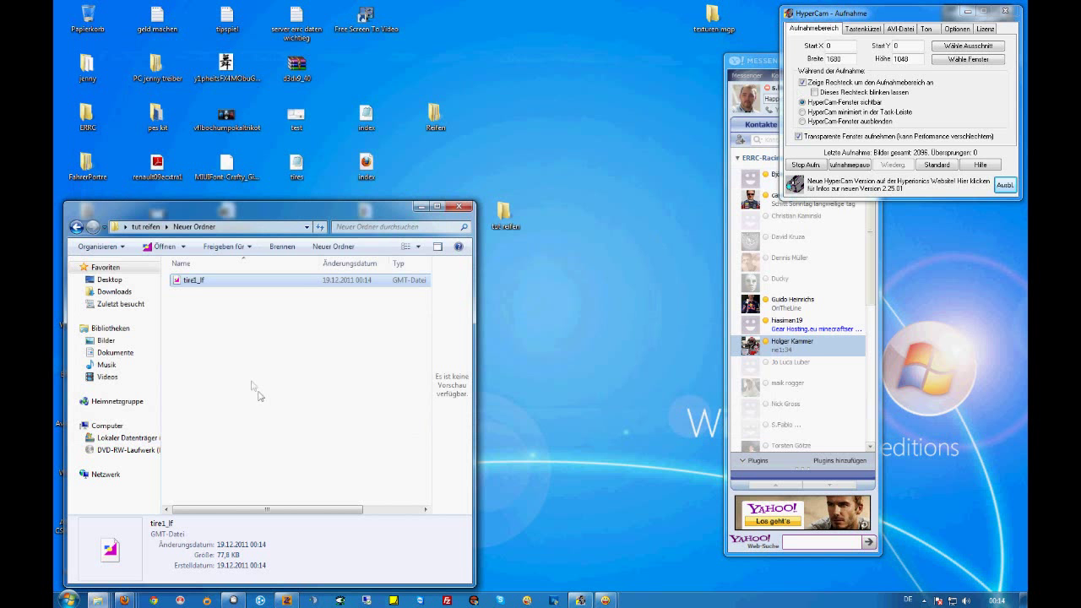
Step: Create a subfolder with the default name inside the Neuer Ordner folder of tut reifen
right_click(214, 328)
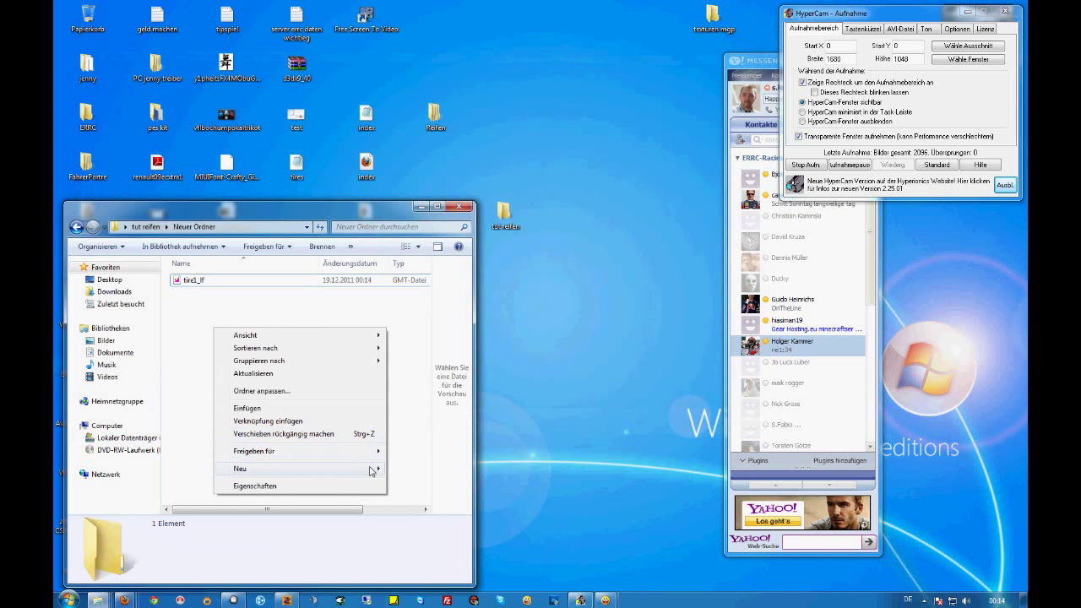
mouse_move(372, 469)
click(416, 467)
click(218, 323)
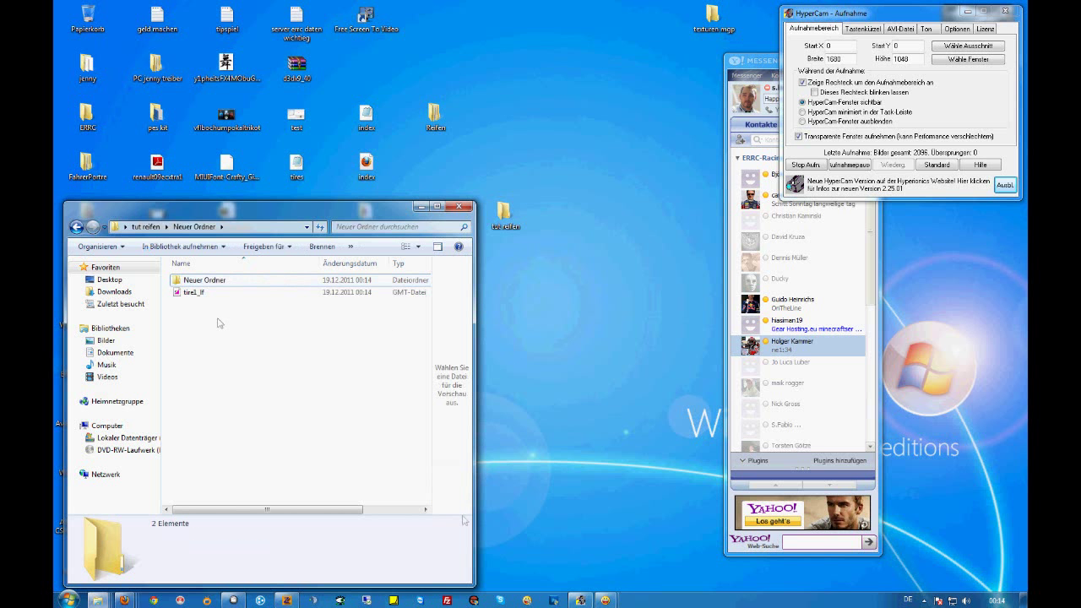
Step: Switch back to ZModeler and start a new scene, discarding the changes to the current one
click(287, 600)
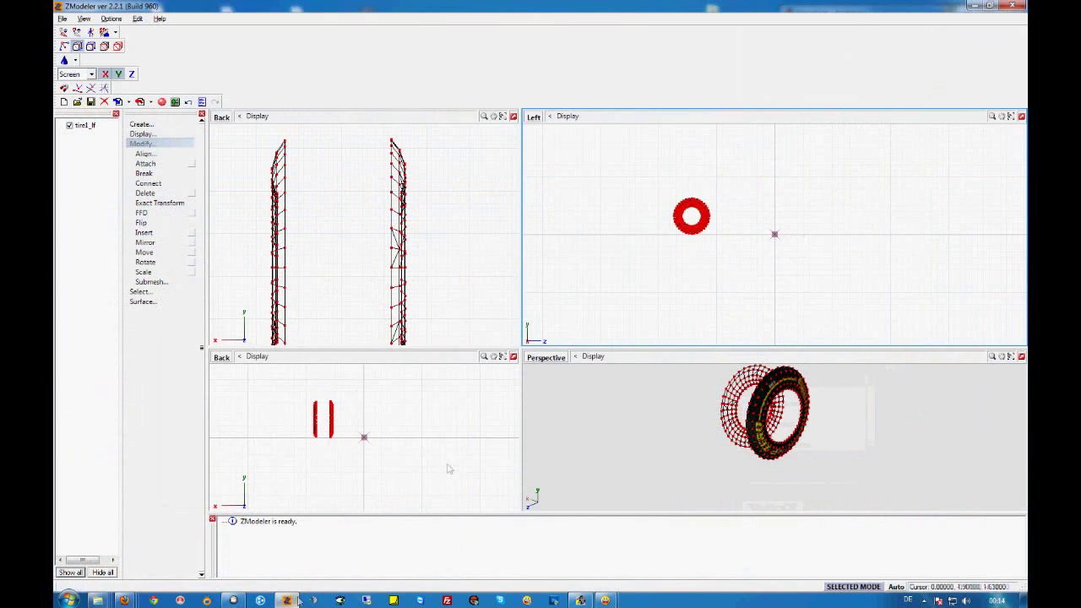
click(61, 18)
mouse_move(83, 19)
click(78, 32)
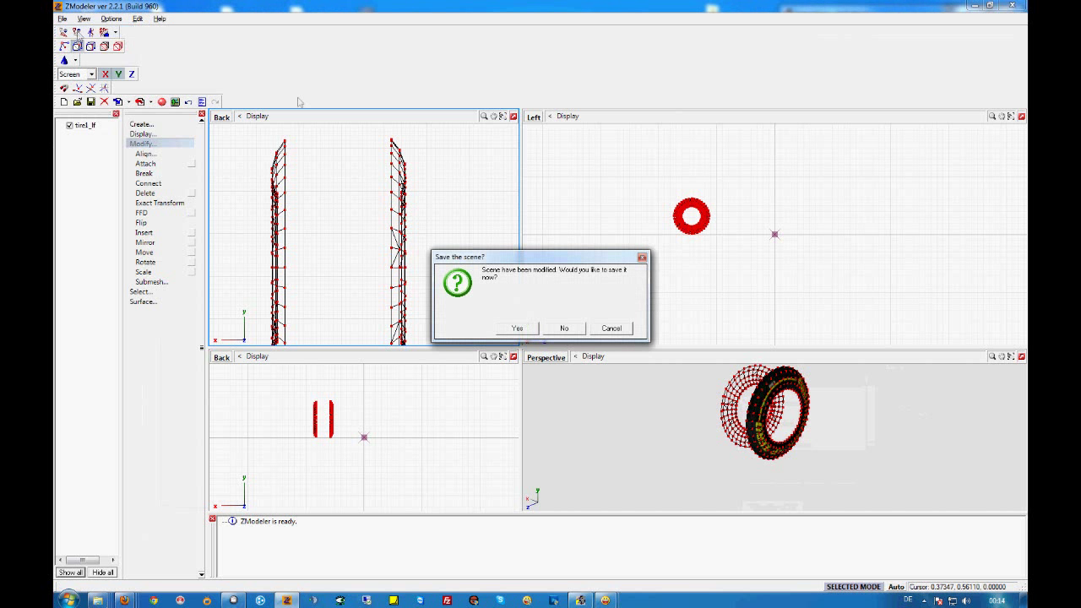
click(563, 327)
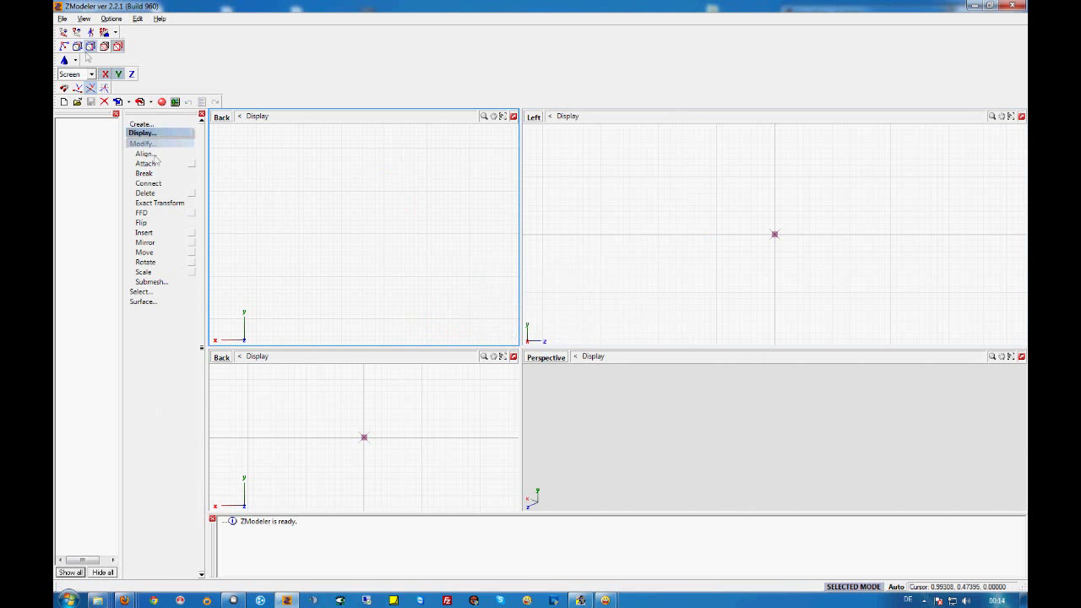
Step: Import the original TIRE1_LF model from the tut reifen folder
click(61, 19)
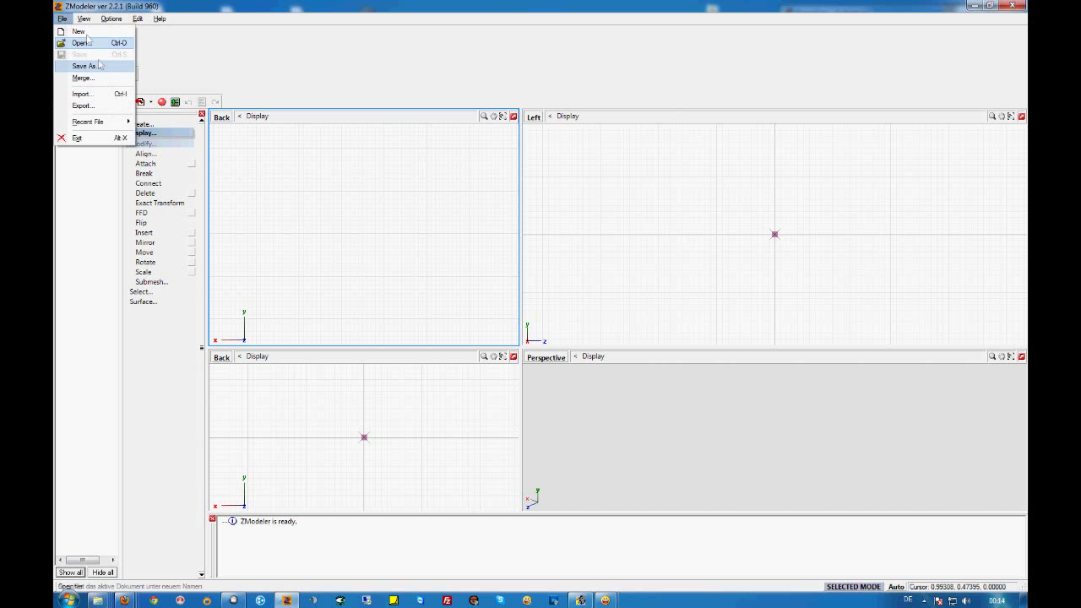
click(81, 91)
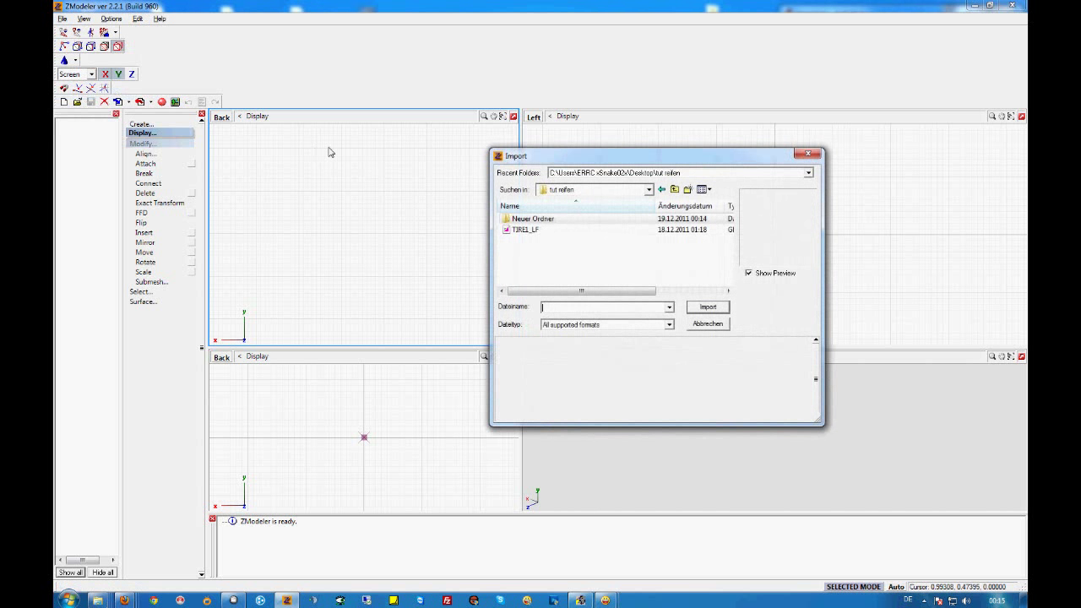
click(532, 231)
click(705, 307)
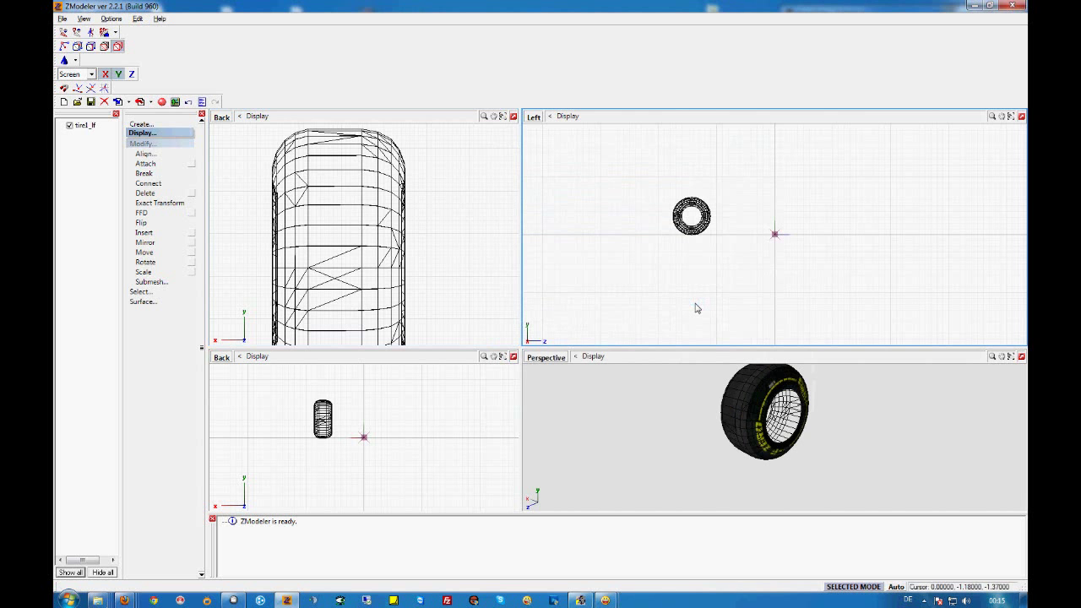
Step: Delete all sidewall vertices on the side of the tire nearest the origin, using vertex mode in an enlarged Back view
click(77, 46)
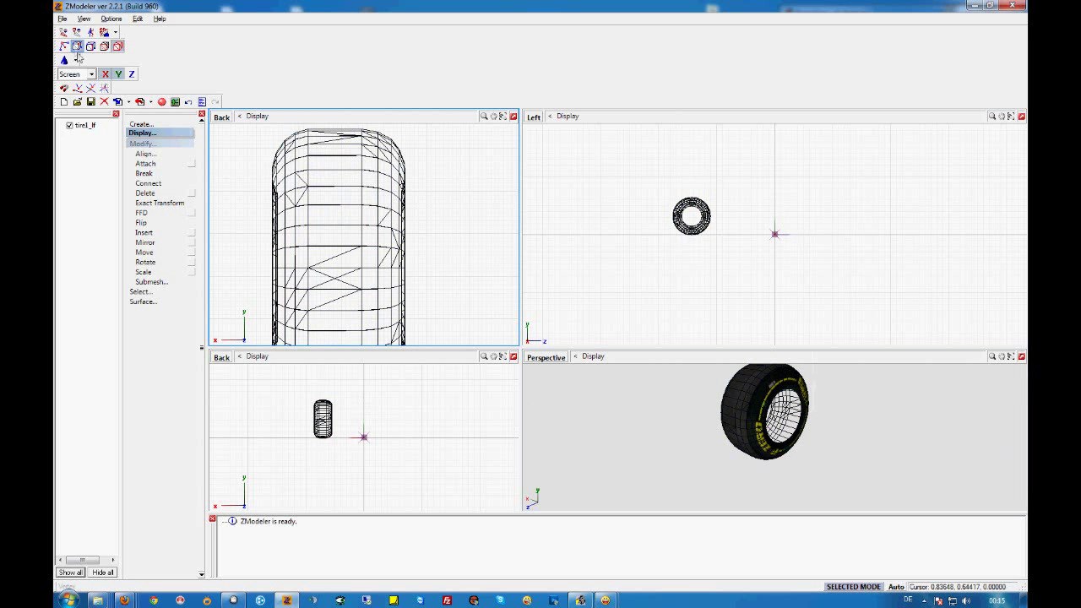
click(346, 195)
click(348, 193)
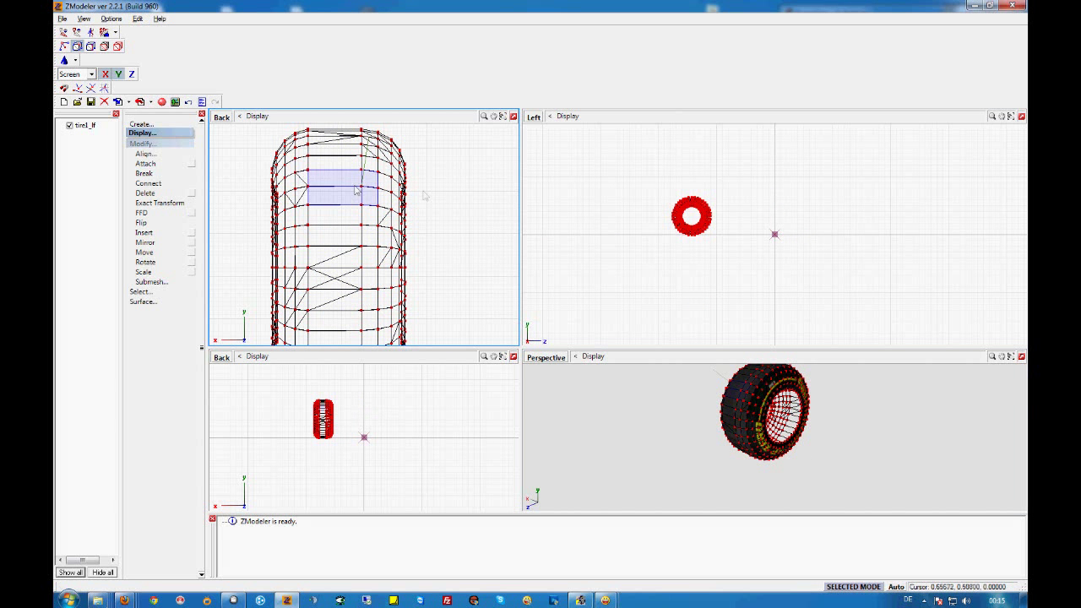
click(514, 117)
scroll(640, 287, up, 1)
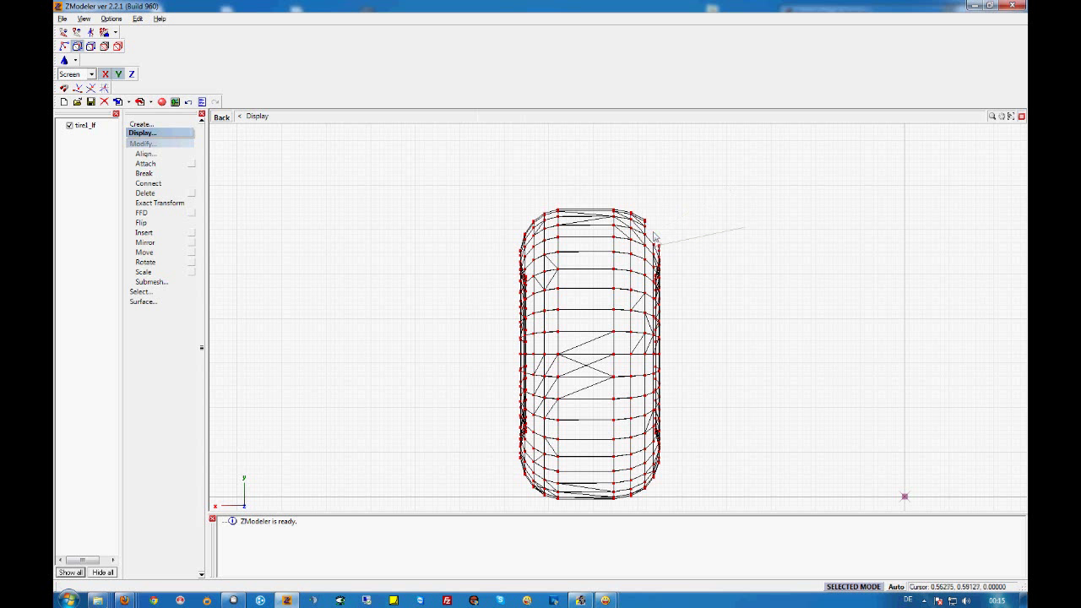
click(654, 267)
click(654, 317)
click(654, 334)
click(656, 342)
click(656, 360)
click(655, 371)
click(658, 312)
mouse_move(658, 371)
mouse_down()
mouse_move(747, 393)
mouse_move(656, 392)
mouse_up()
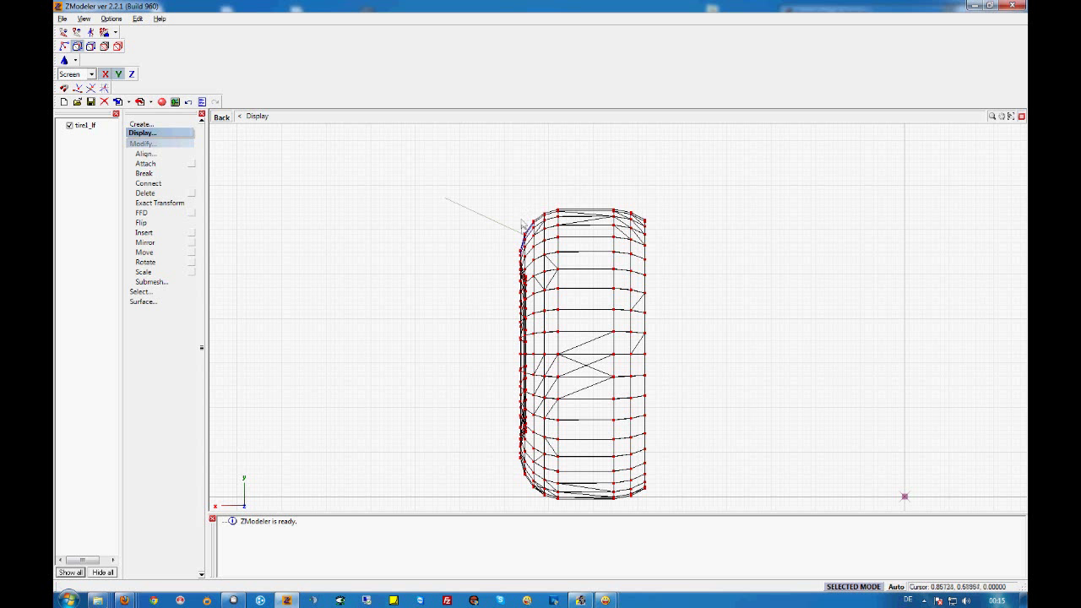
Step: Delete the sidewall vertices on the side farthest from the origin so only the tread is left, and restore the four-view layout
drag(521, 256, 521, 461)
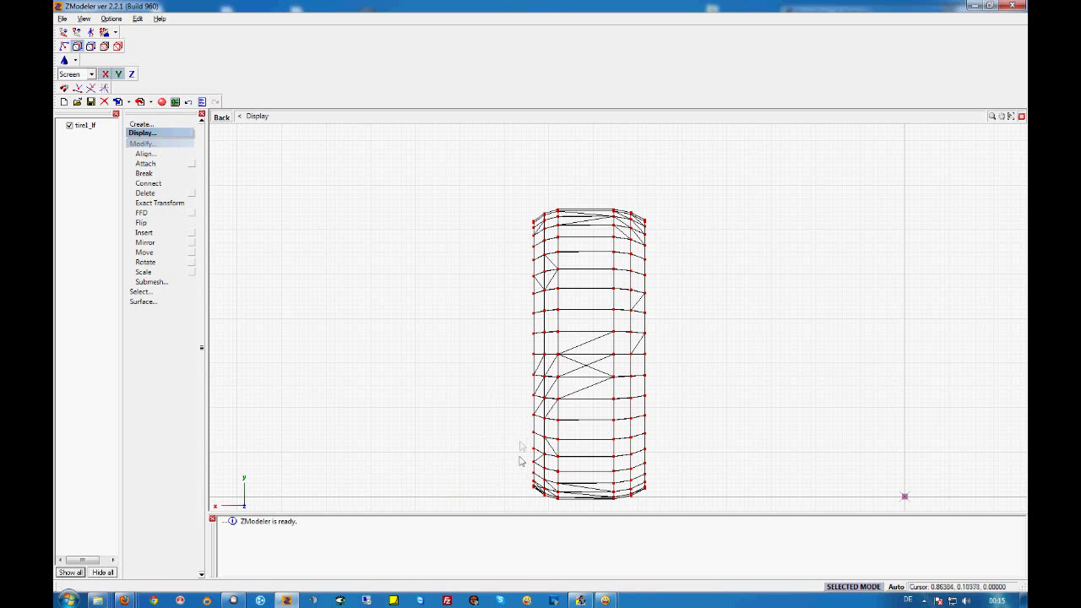
click(1020, 116)
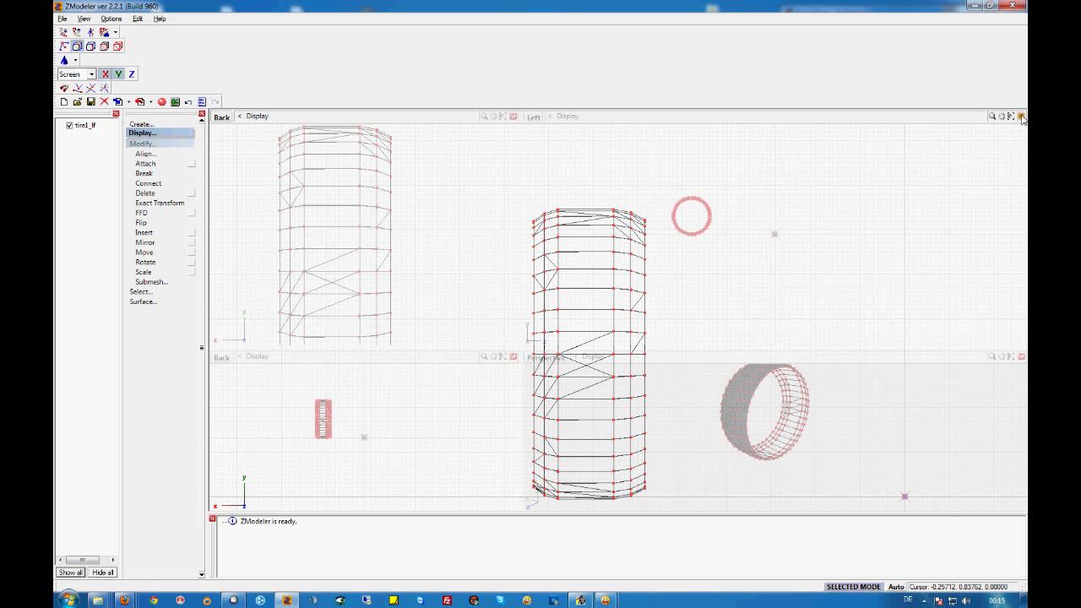
mouse_move(865, 406)
middle_down()
mouse_move(891, 410)
mouse_move(866, 408)
middle_up()
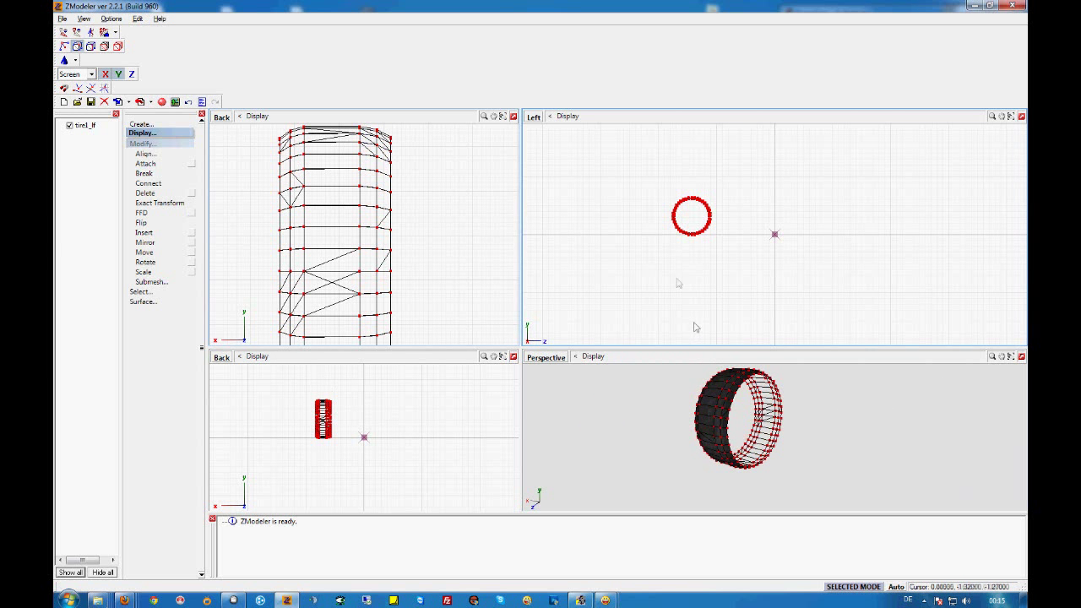
Step: Export the tread as tire1_lf in ISI gMotor .GMT format to the new subfolder inside tut reifen's Neuer Ordner
click(63, 20)
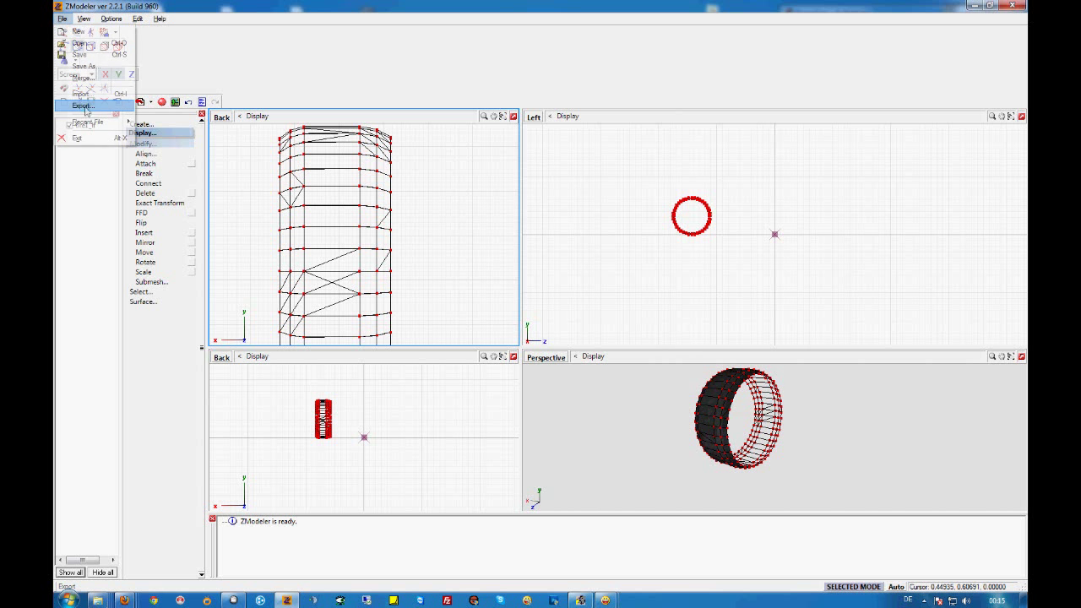
click(86, 105)
double_click(515, 219)
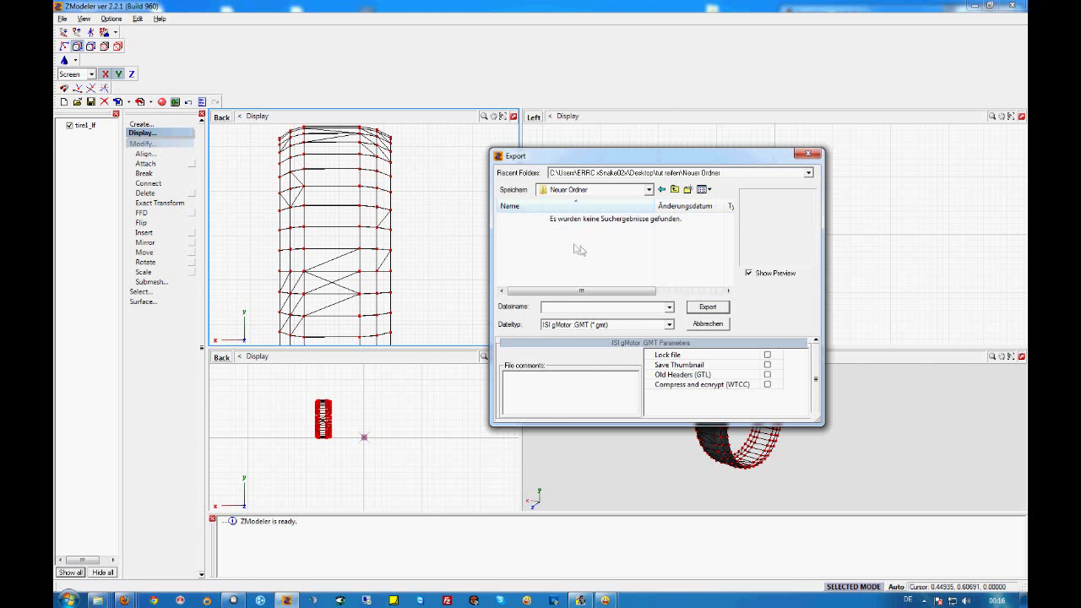
click(675, 191)
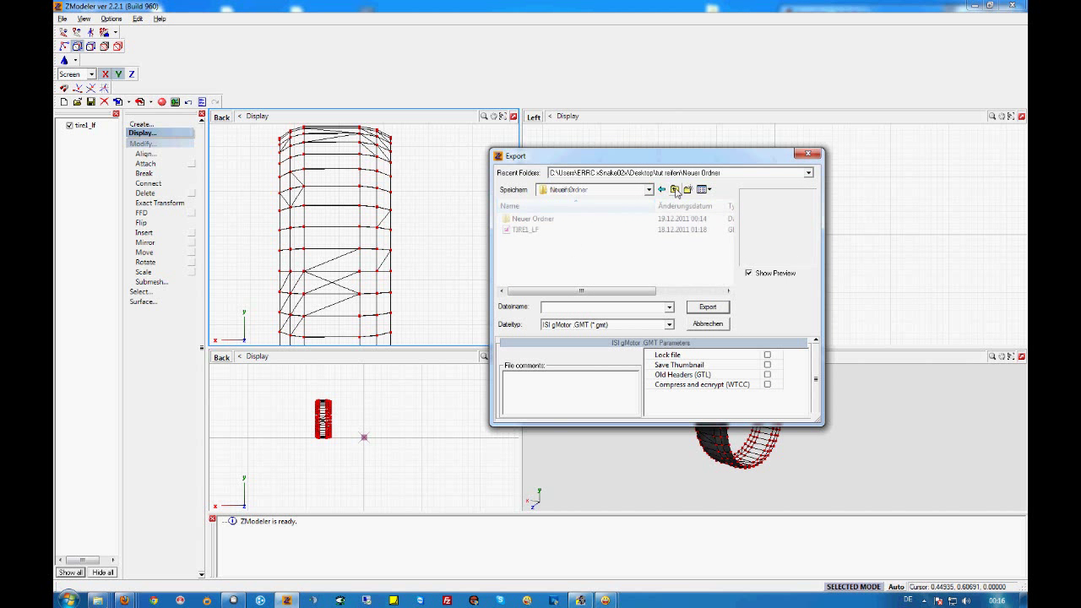
click(555, 246)
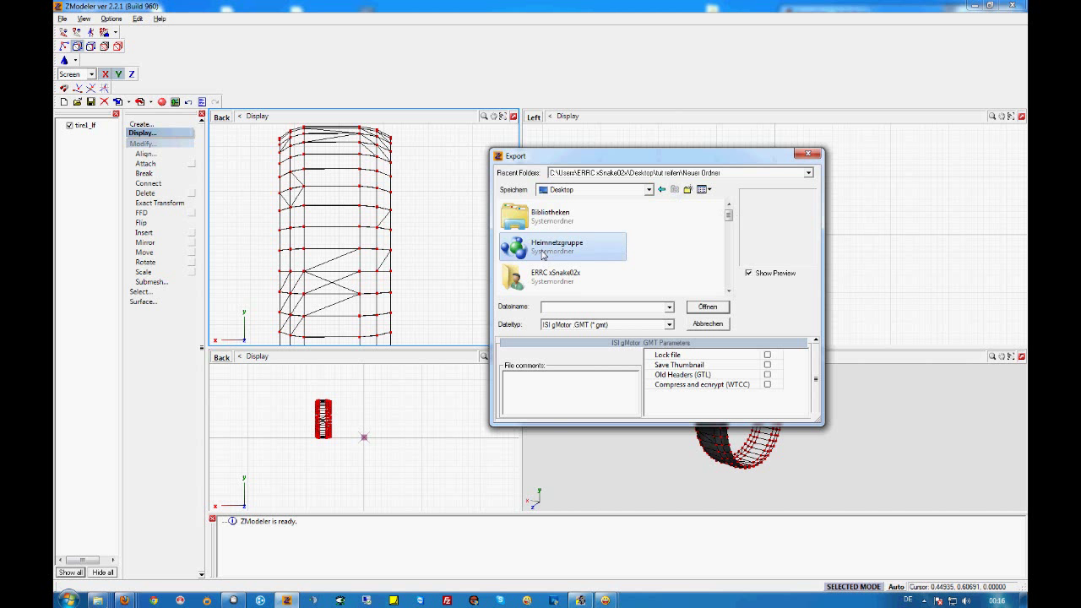
scroll(547, 251, down, 5)
double_click(550, 253)
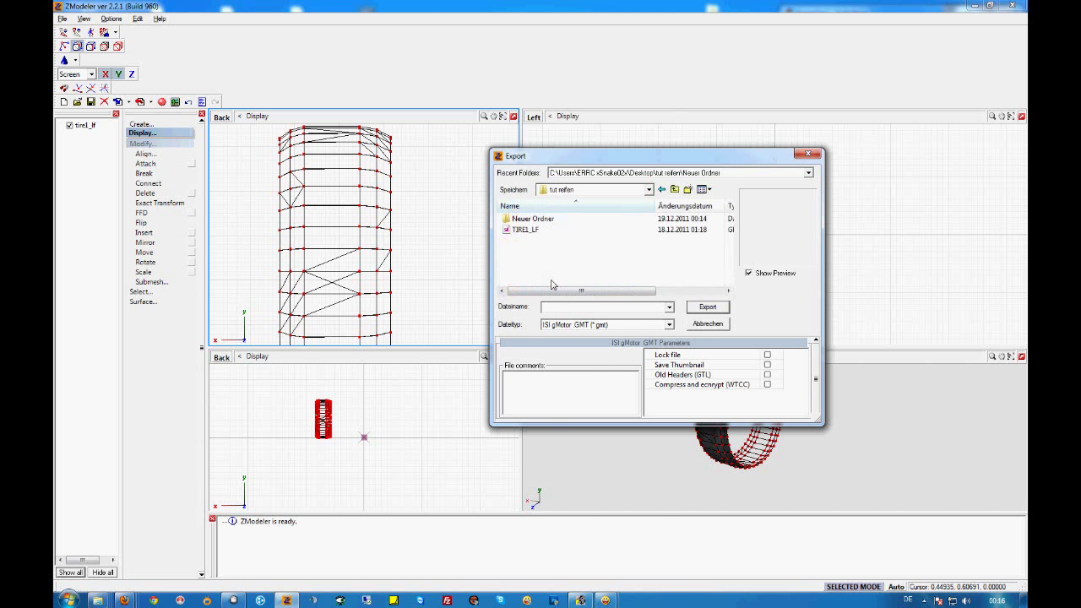
double_click(540, 219)
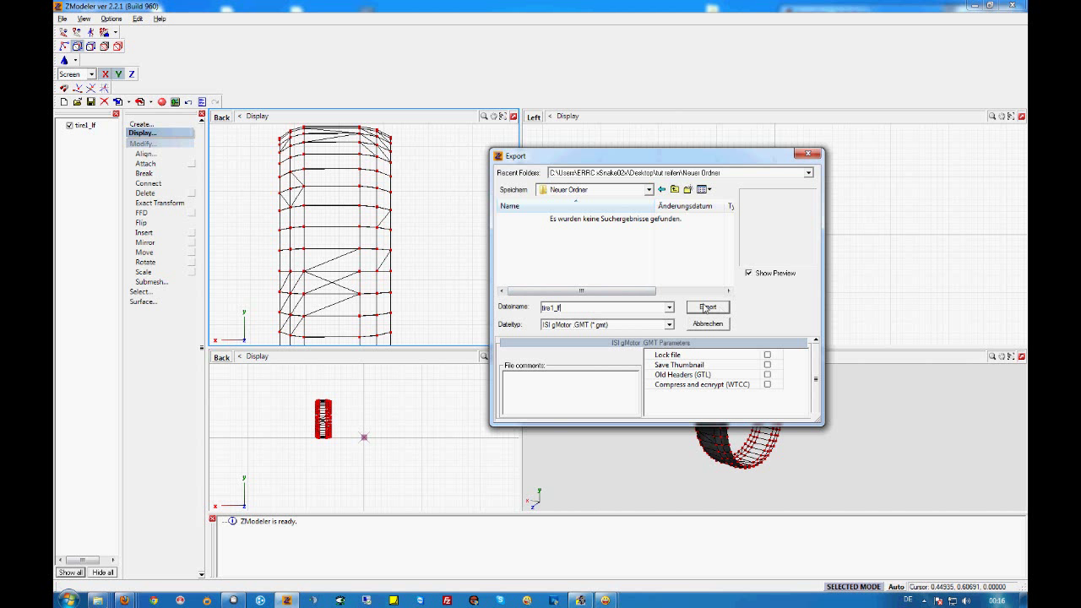
click(707, 307)
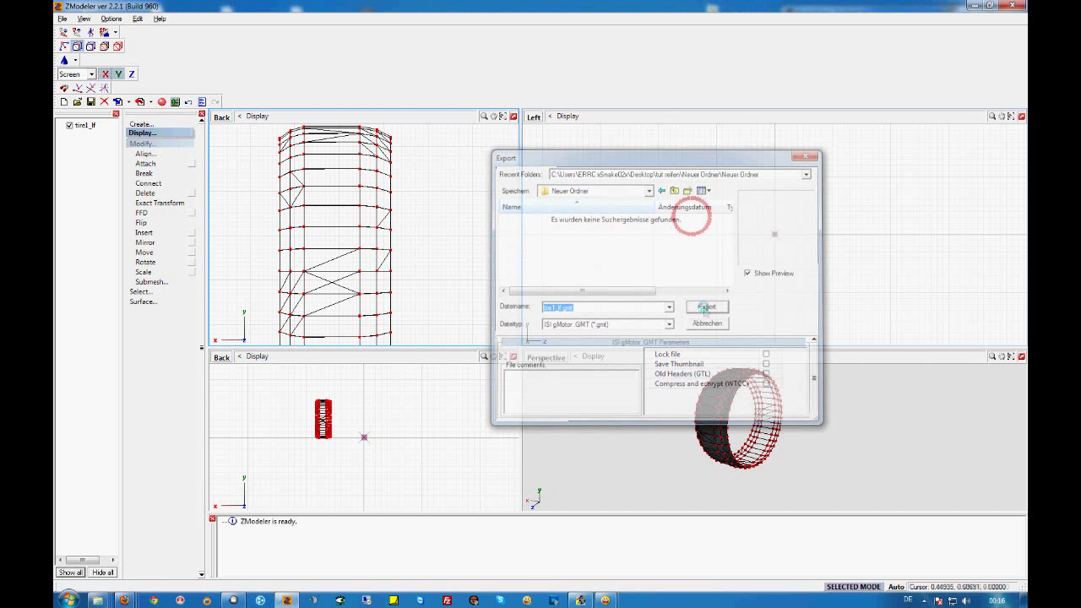
Step: Open the tread's tire1_lf file from the nested Neuer Ordner in 3dSimEd and inspect the ring up close
click(971, 5)
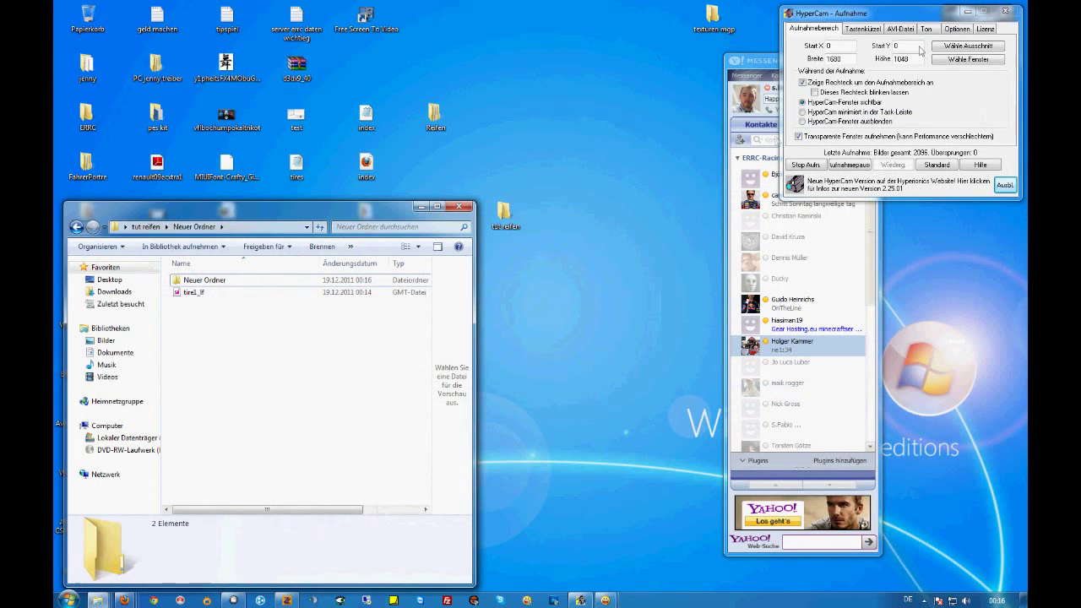
right_click(201, 289)
mouse_move(314, 307)
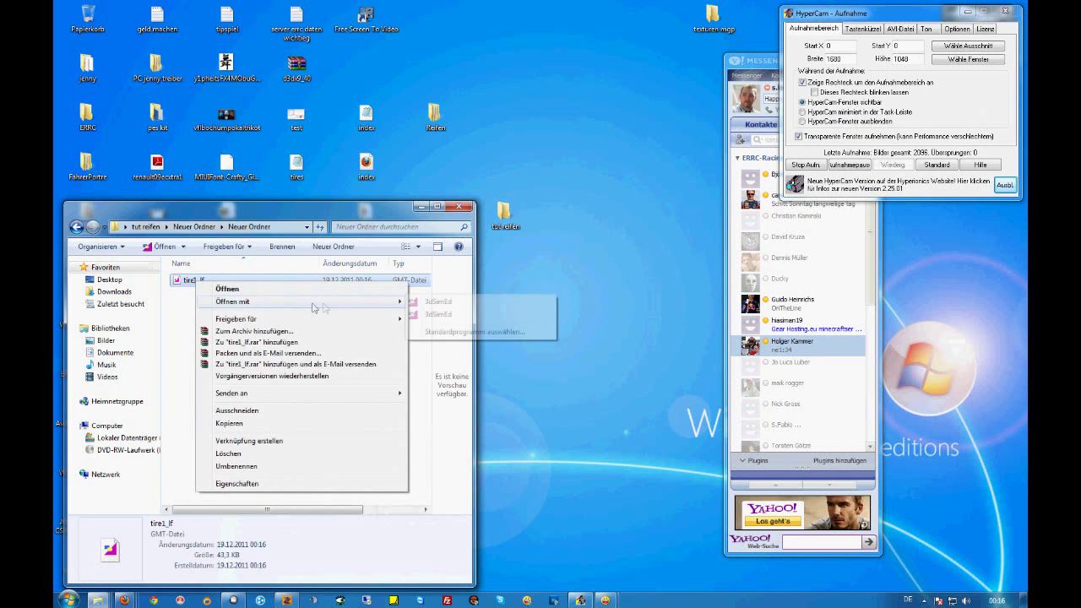
click(463, 302)
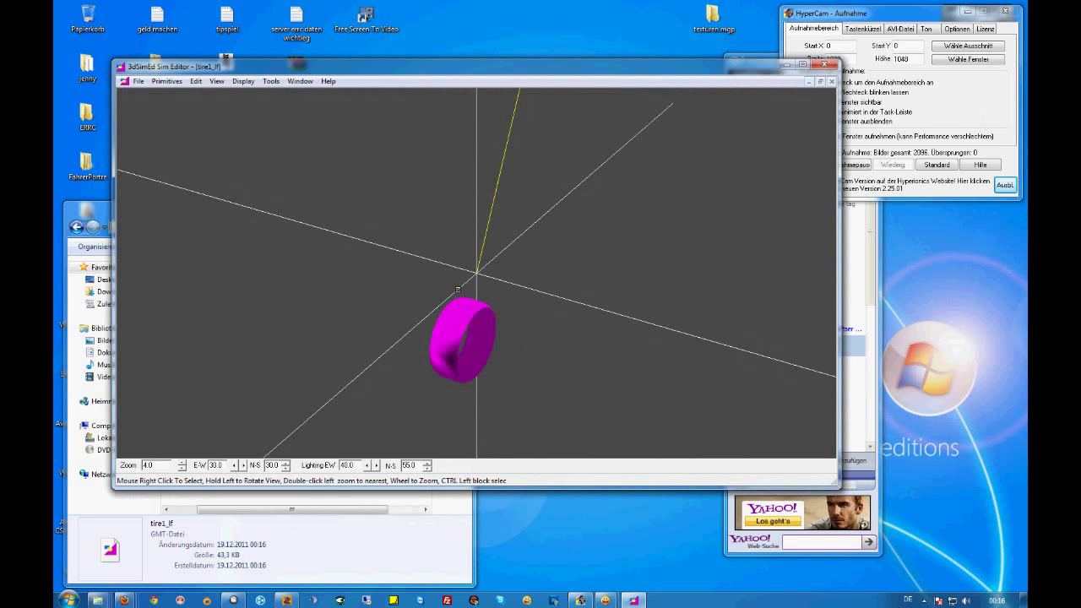
scroll(434, 321, up, 3)
drag(431, 331, 427, 295)
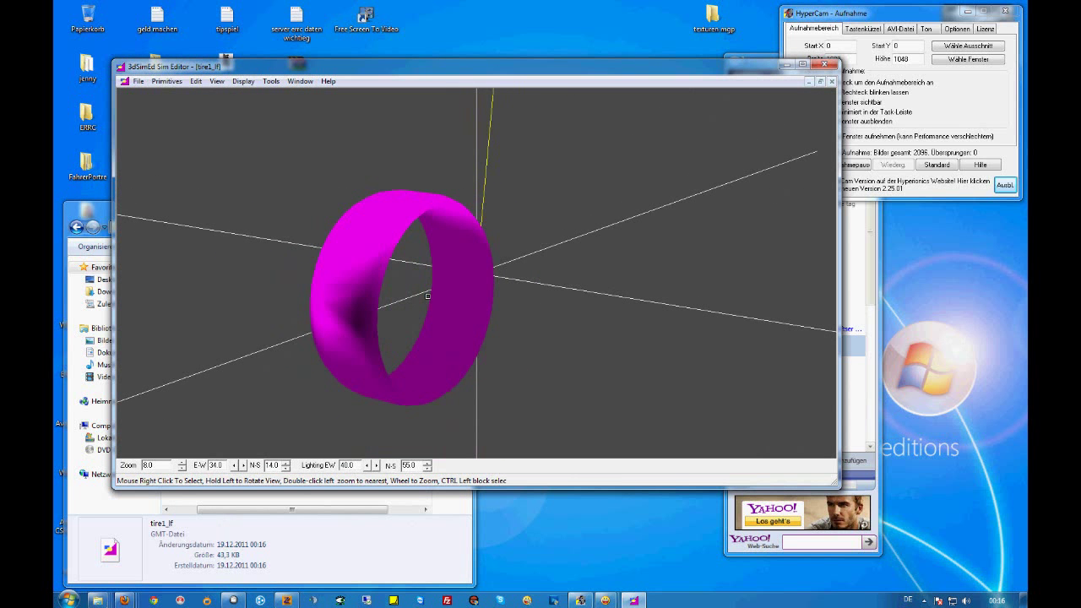
Step: Close ZModeler without saving the scene and return to the tread model in 3dSimEd
click(300, 596)
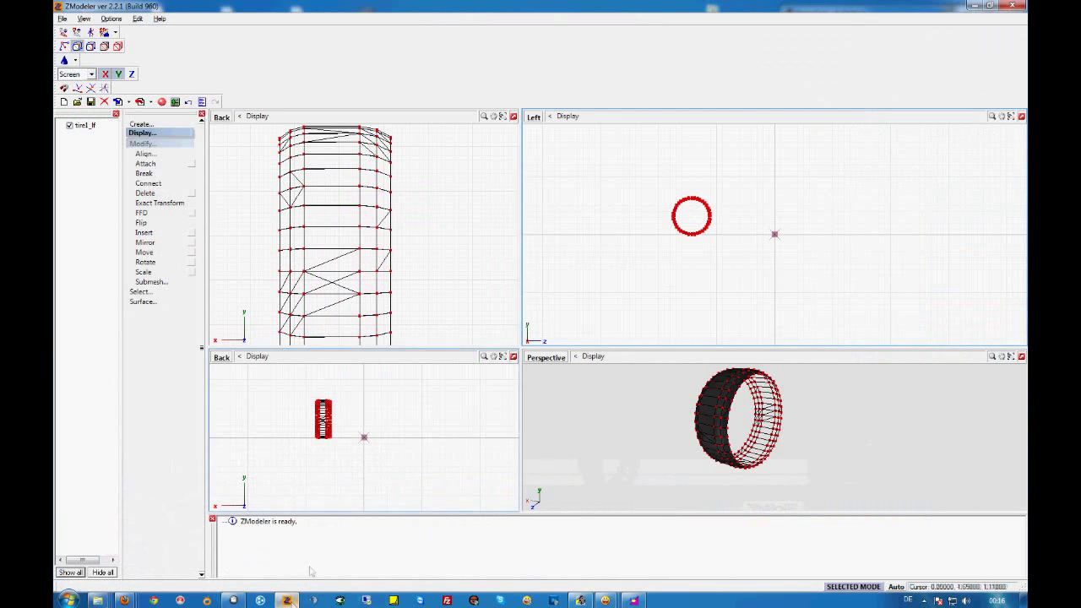
scroll(451, 257, down, 3)
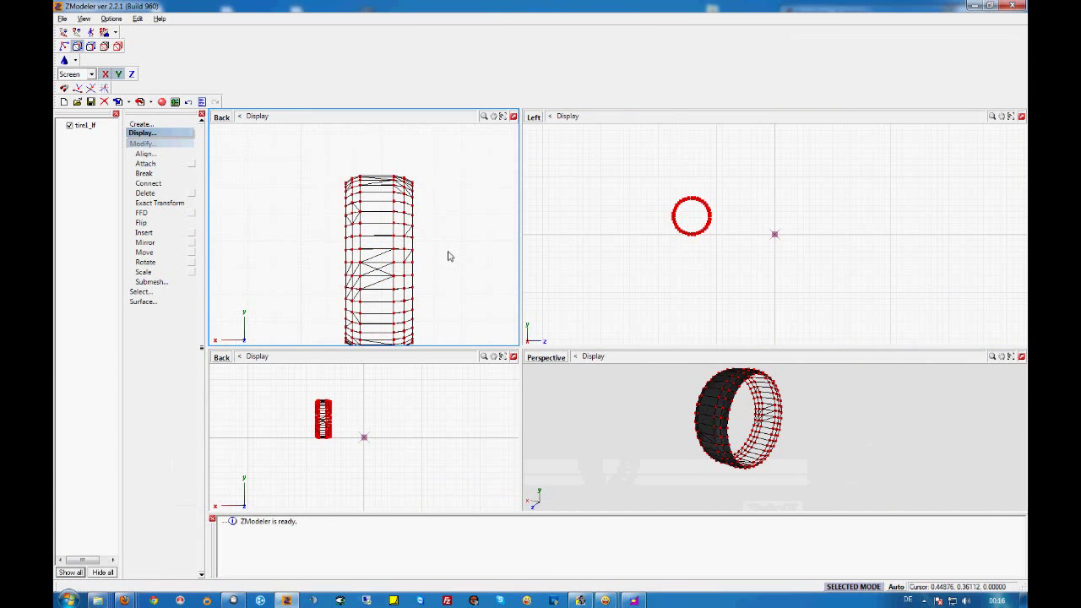
click(1013, 7)
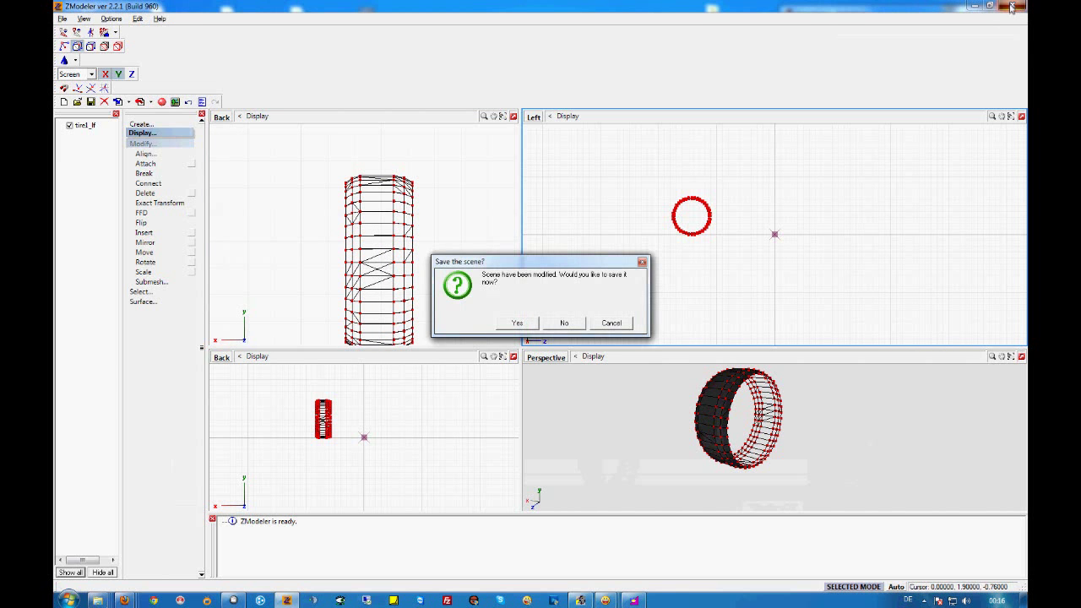
click(563, 324)
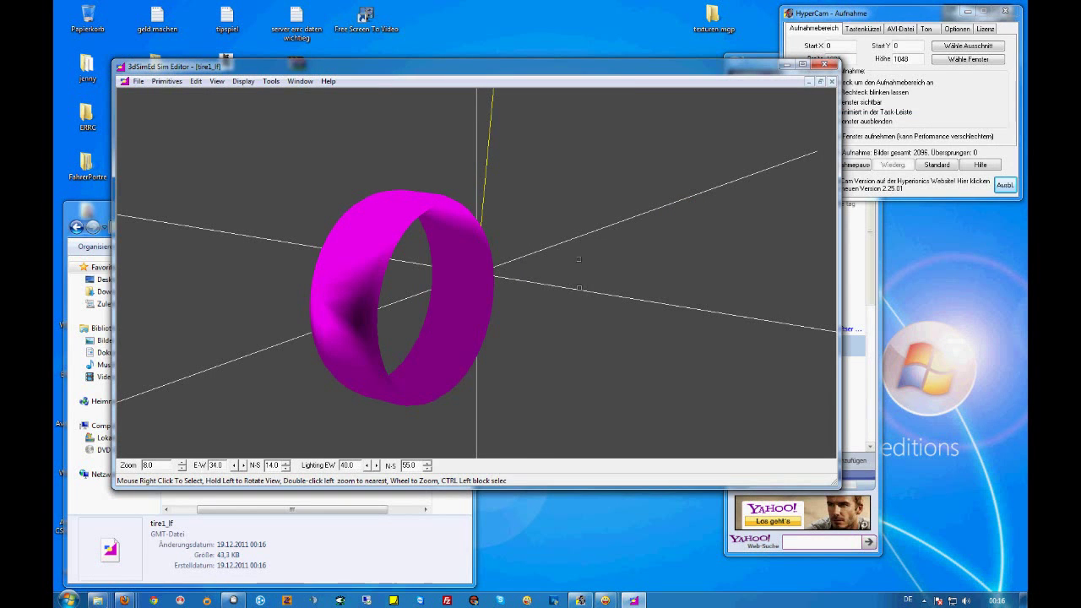
drag(628, 71, 690, 79)
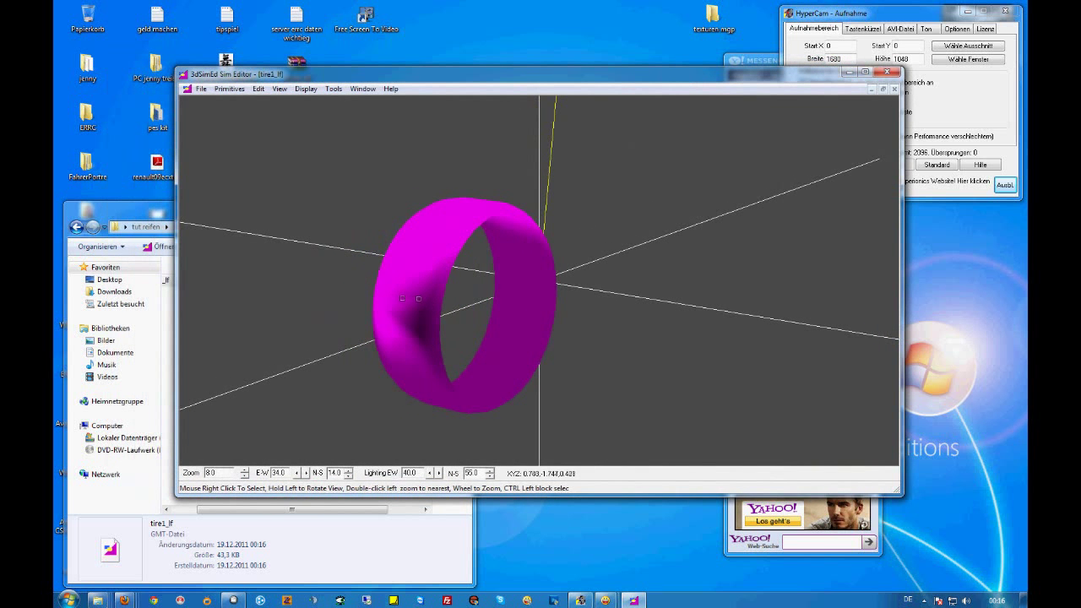
Step: Open the sidewall's tire1_lf file from tut reifen's Neuer Ordner in 3dSimEd and view the two rings up close
click(163, 213)
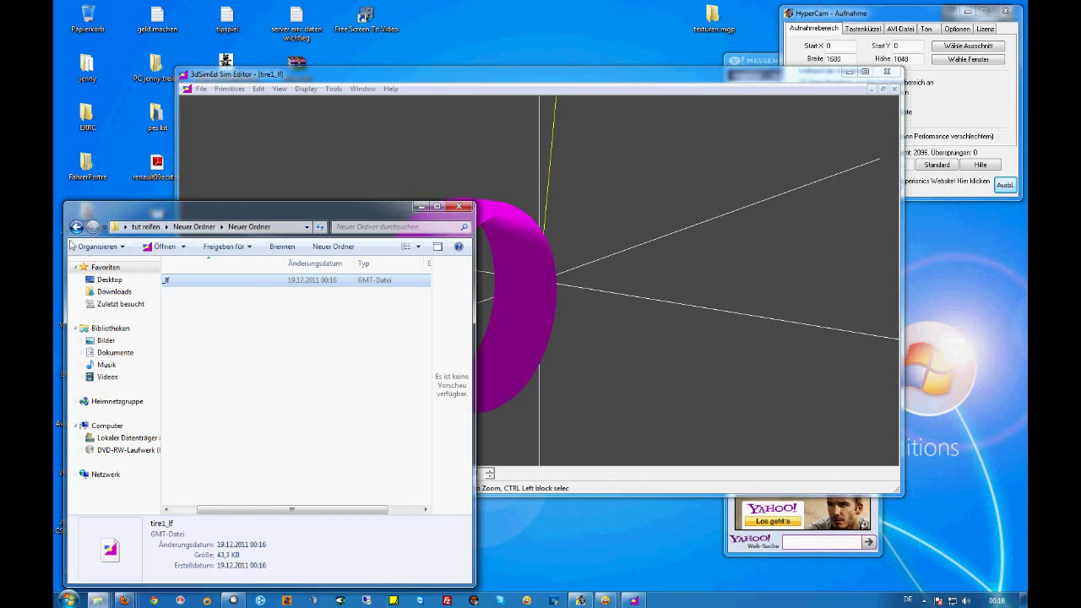
click(76, 228)
drag(542, 78, 623, 62)
mouse_move(546, 169)
mouse_down()
mouse_move(642, 169)
mouse_move(539, 163)
mouse_up()
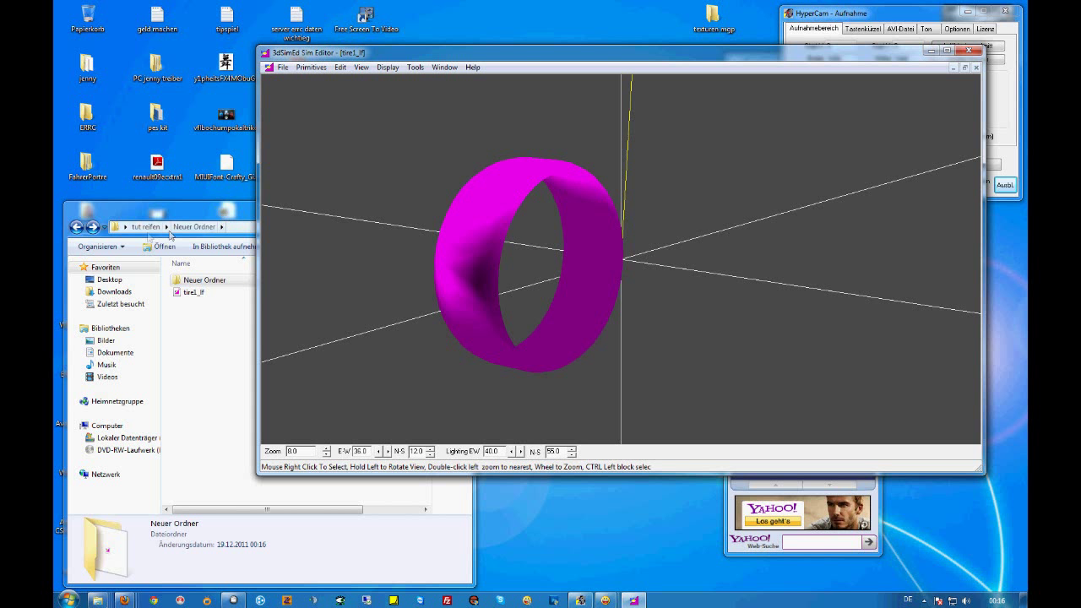
click(76, 227)
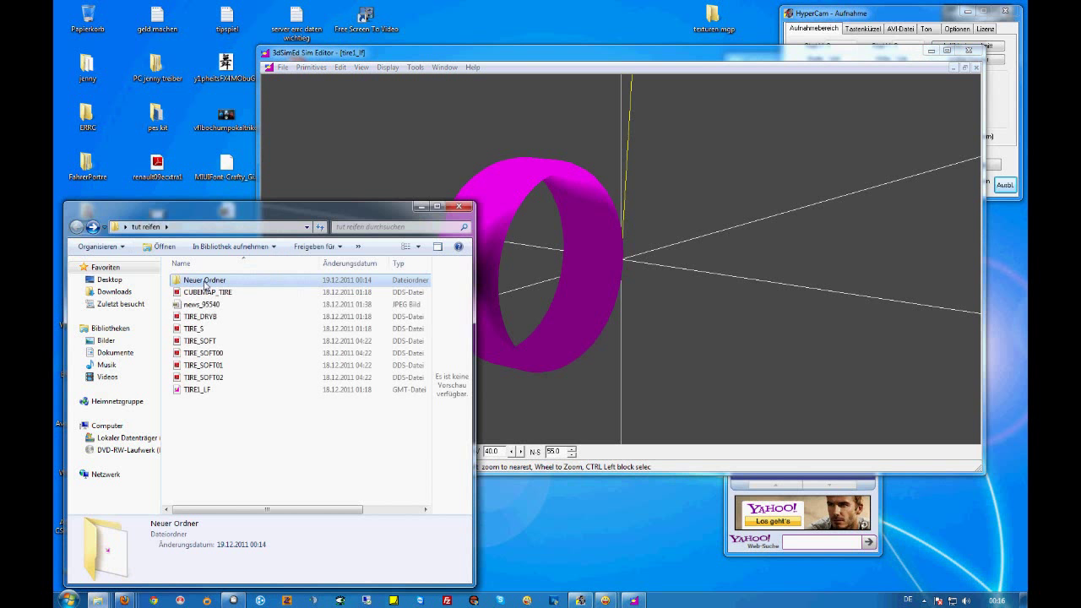
double_click(205, 281)
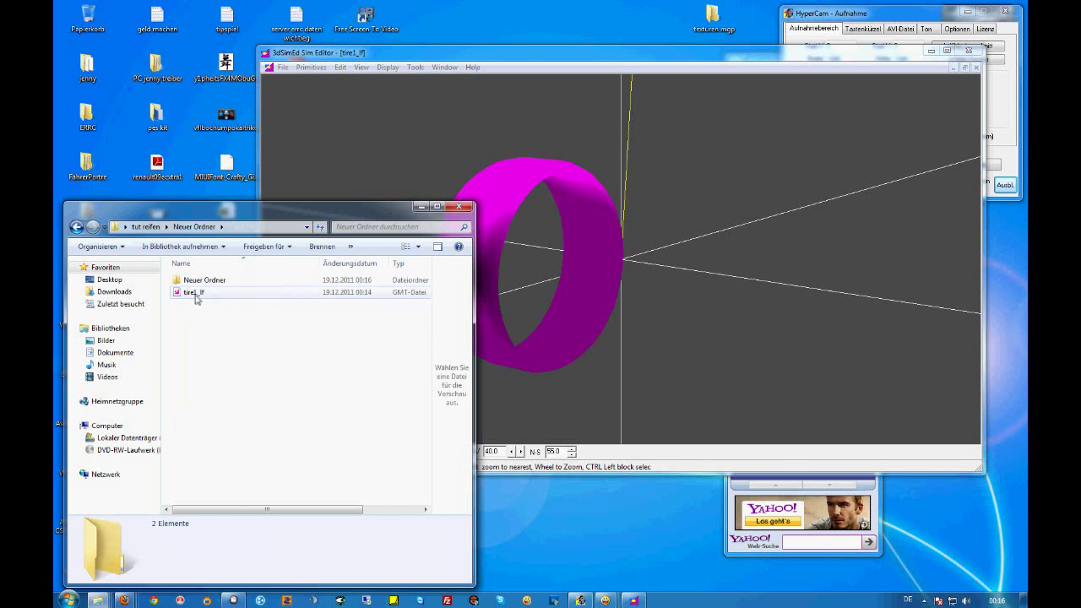
right_click(195, 294)
mouse_move(272, 318)
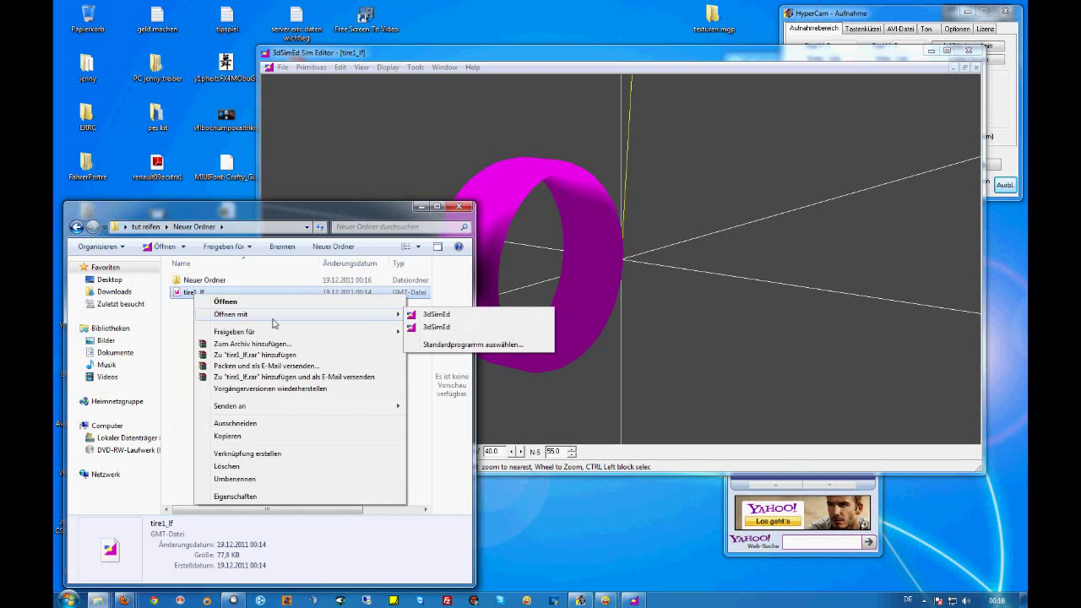
click(432, 315)
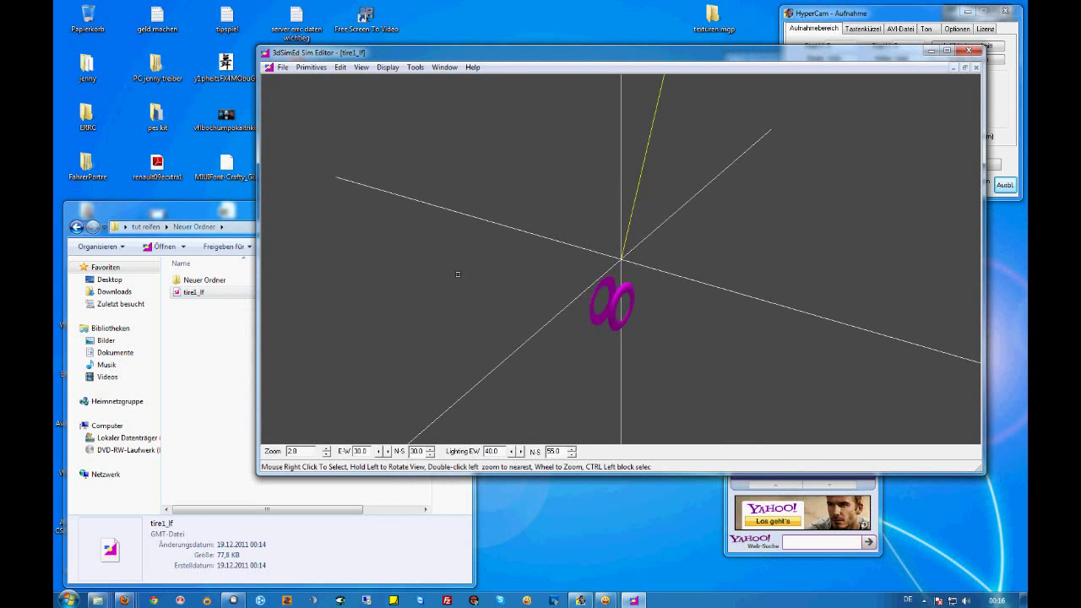
drag(456, 290, 457, 288)
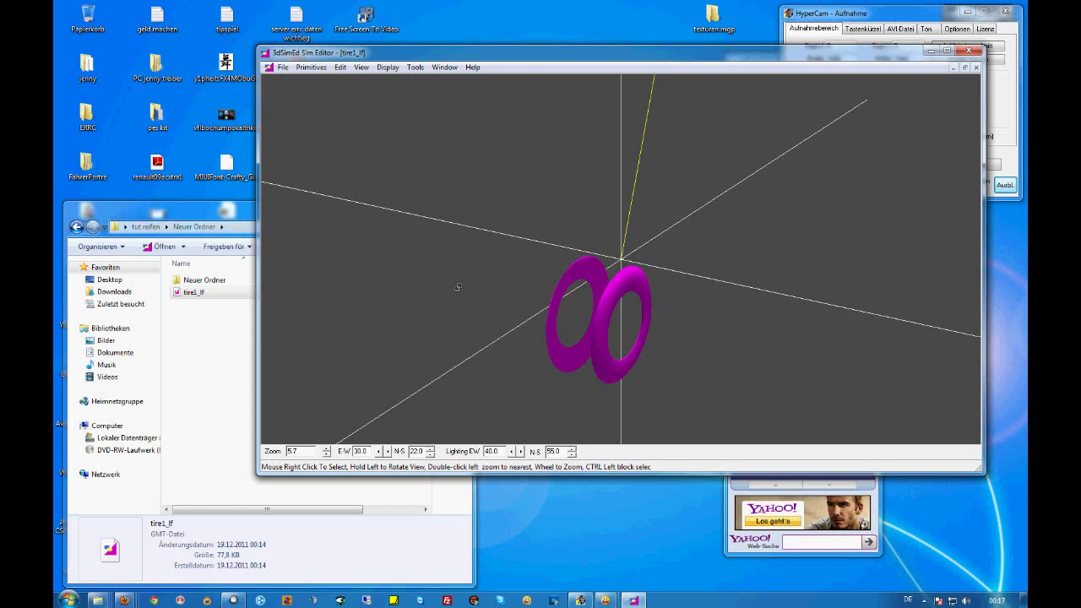
Step: Rename the sidewall's material from tire_s to tire_s_s
key(m)
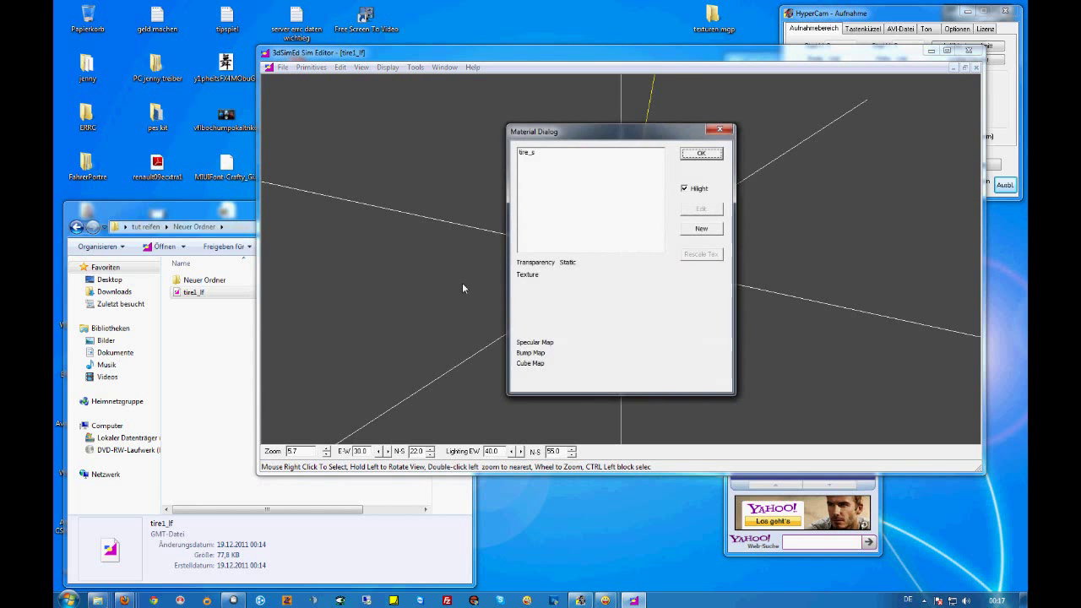
drag(594, 132, 774, 162)
double_click(705, 179)
drag(623, 85, 805, 122)
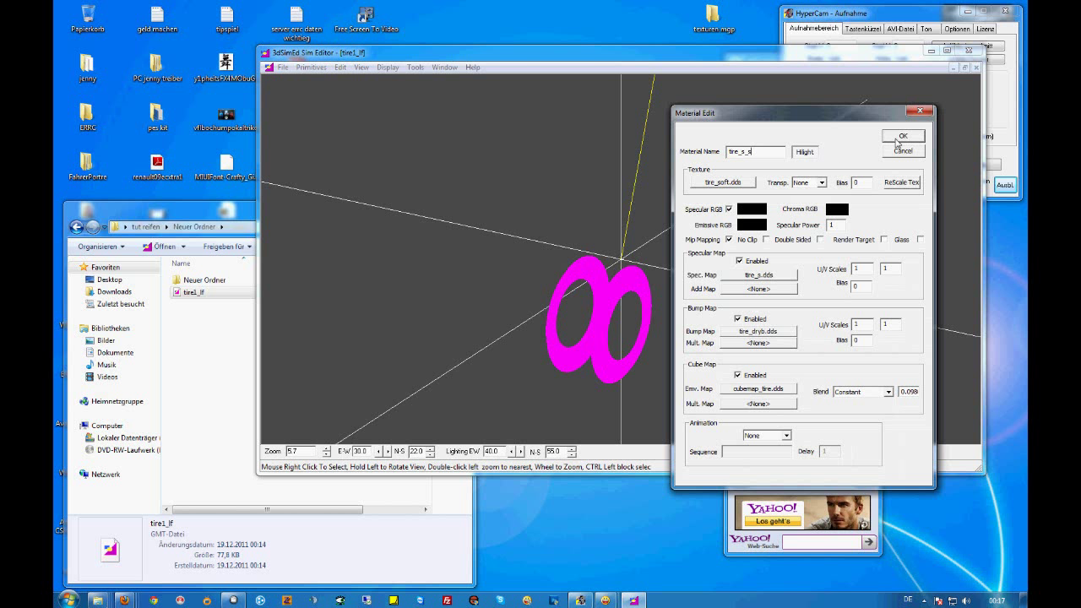
click(897, 142)
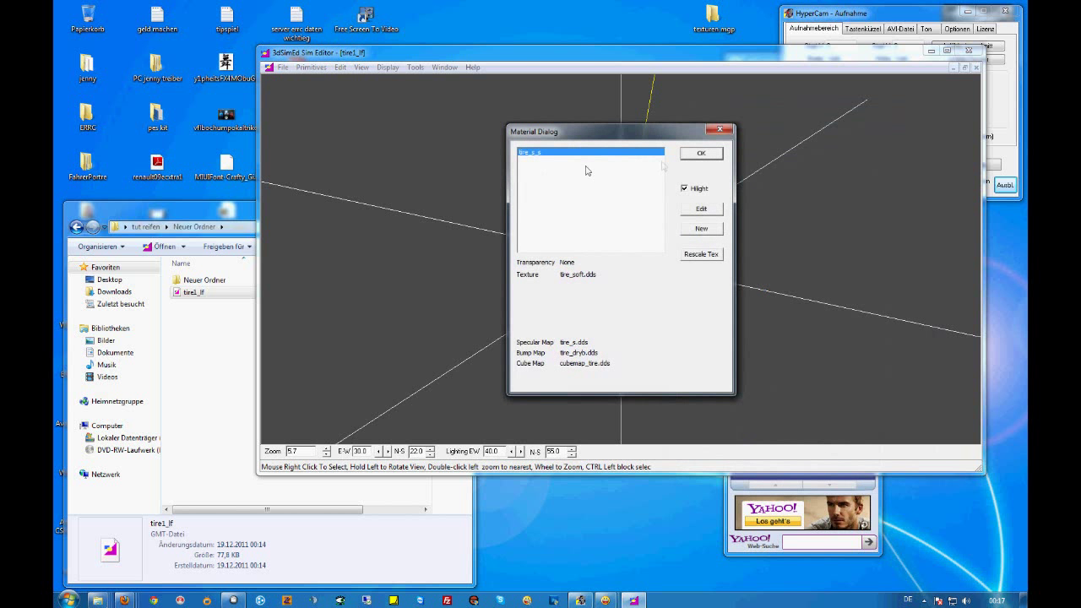
click(686, 153)
Step: Save the sidewall model in rFactor .GMT format over tire1_lf in tut reifen's Neuer Ordner and close the model
click(283, 66)
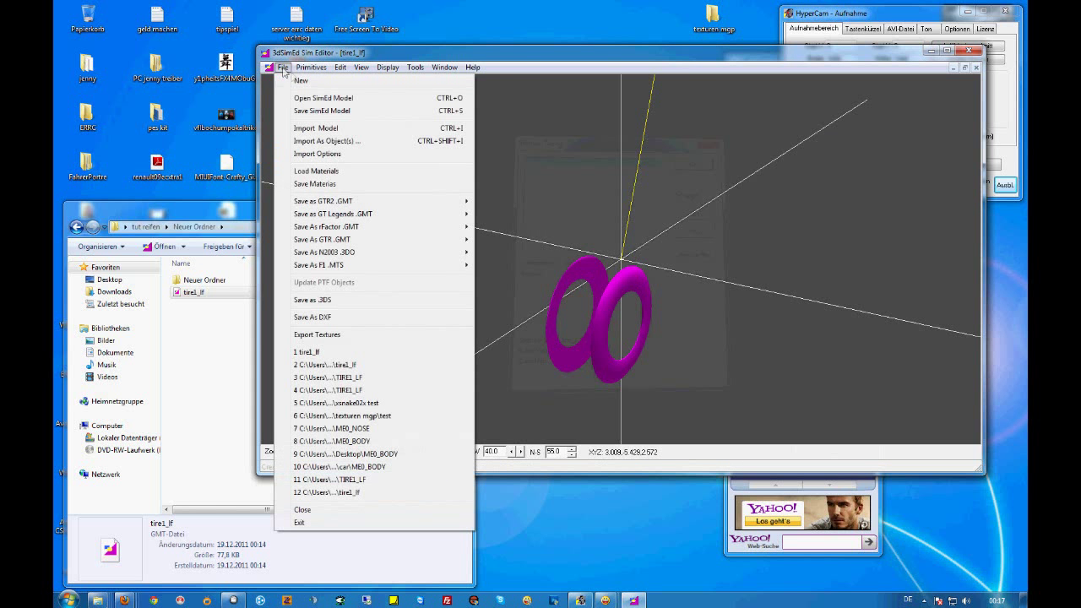
mouse_move(438, 229)
click(517, 226)
click(672, 210)
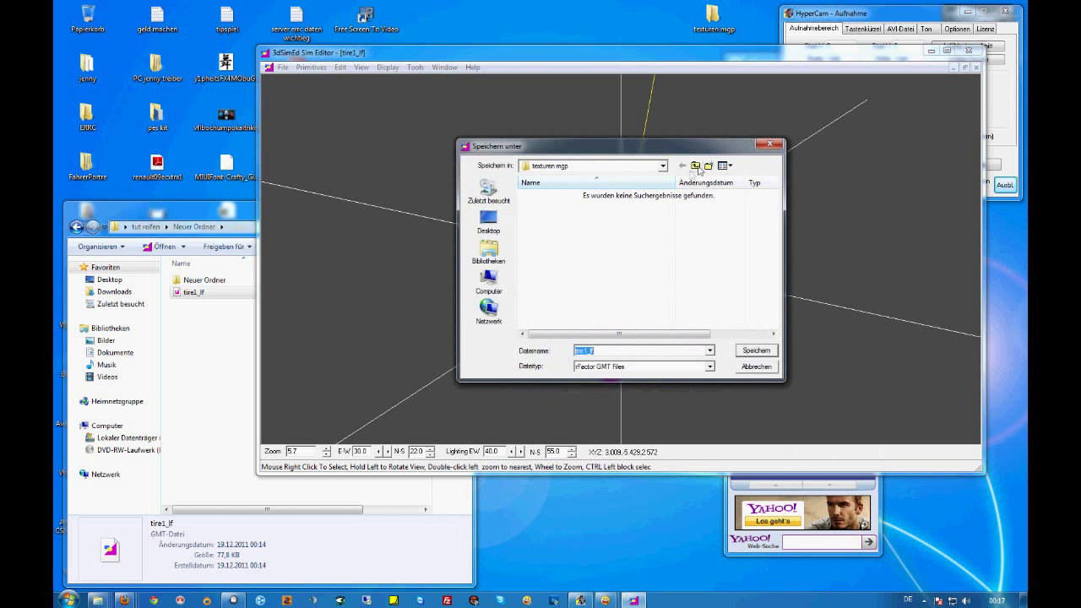
click(488, 221)
scroll(591, 278, down, 5)
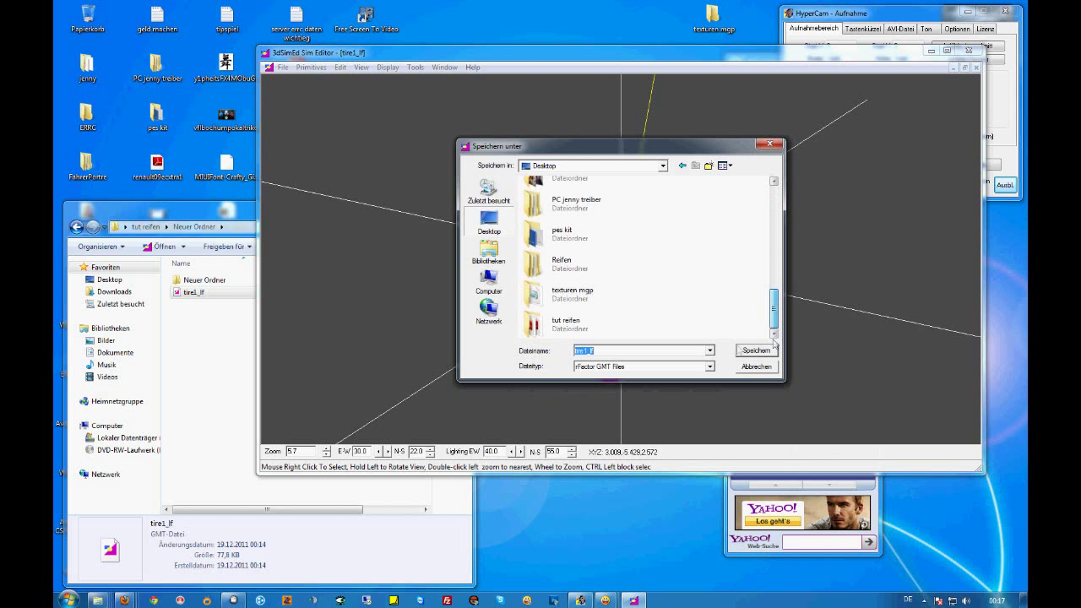
double_click(574, 323)
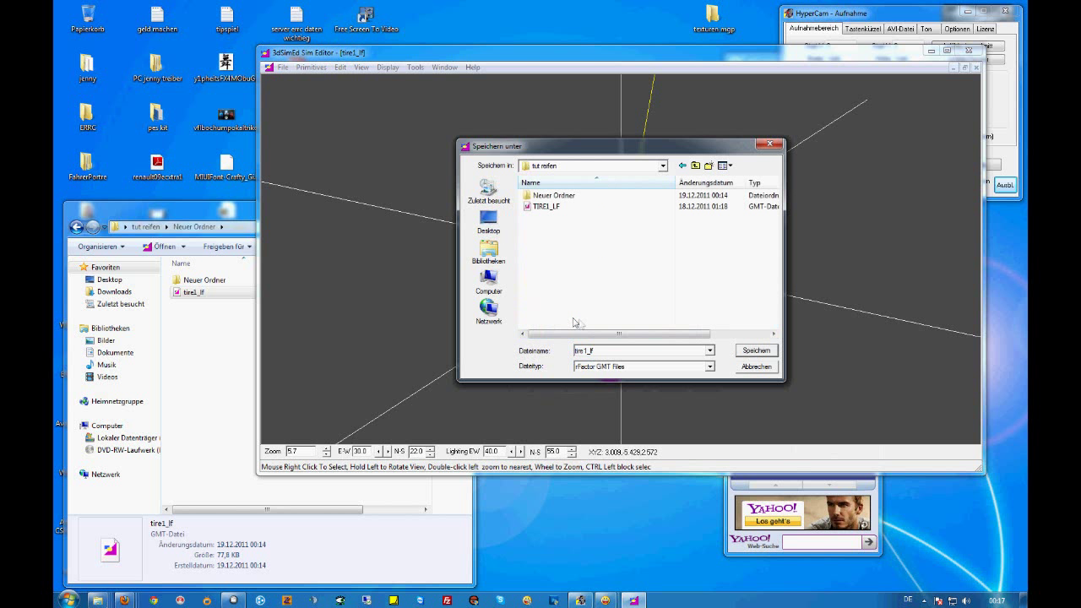
double_click(562, 196)
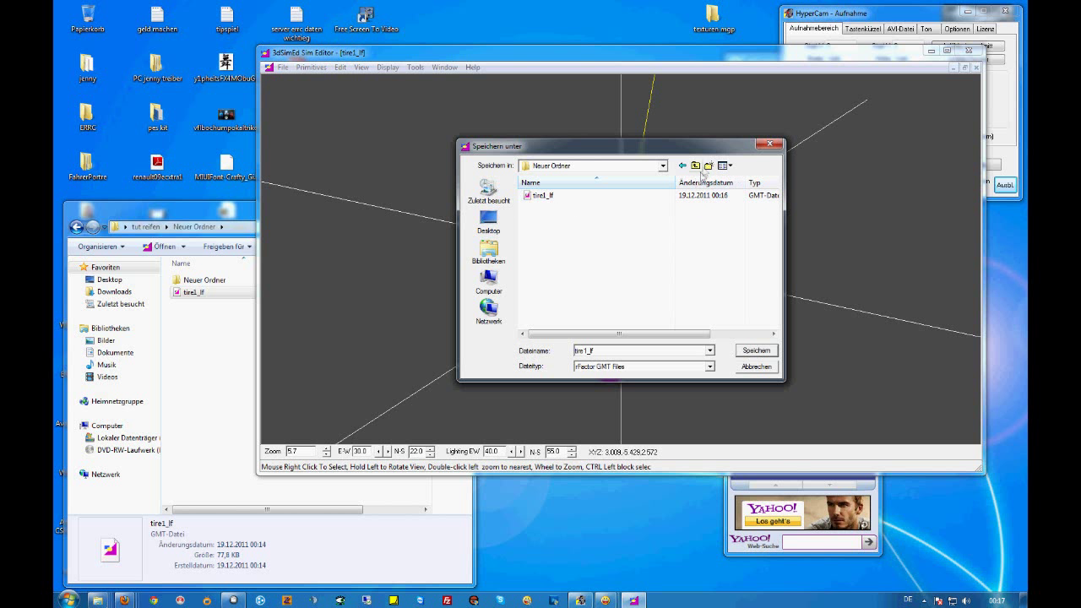
click(696, 165)
click(551, 206)
click(755, 350)
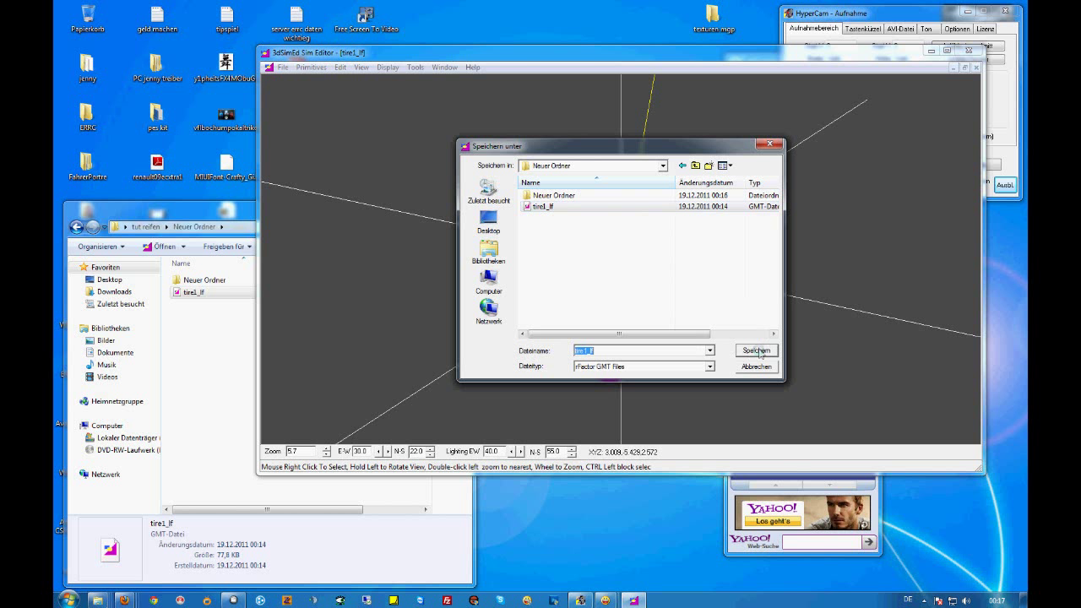
click(585, 309)
scroll(669, 301, down, 3)
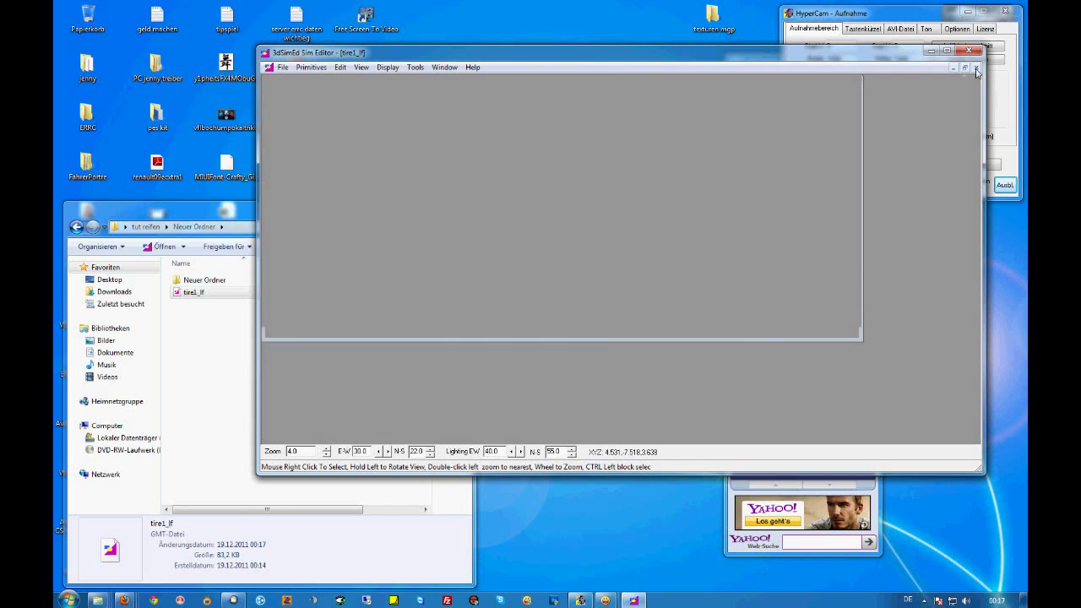
Step: Reopen the saved sidewall file tire1_lf in 3dSimEd and check its material name in the material list
click(931, 51)
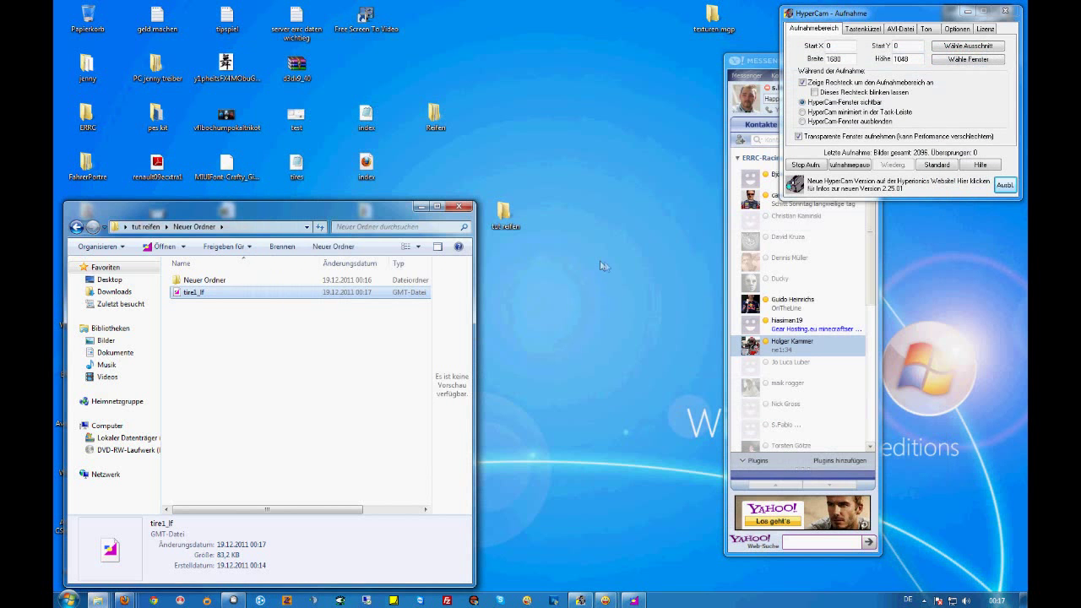
right_click(195, 295)
mouse_move(338, 319)
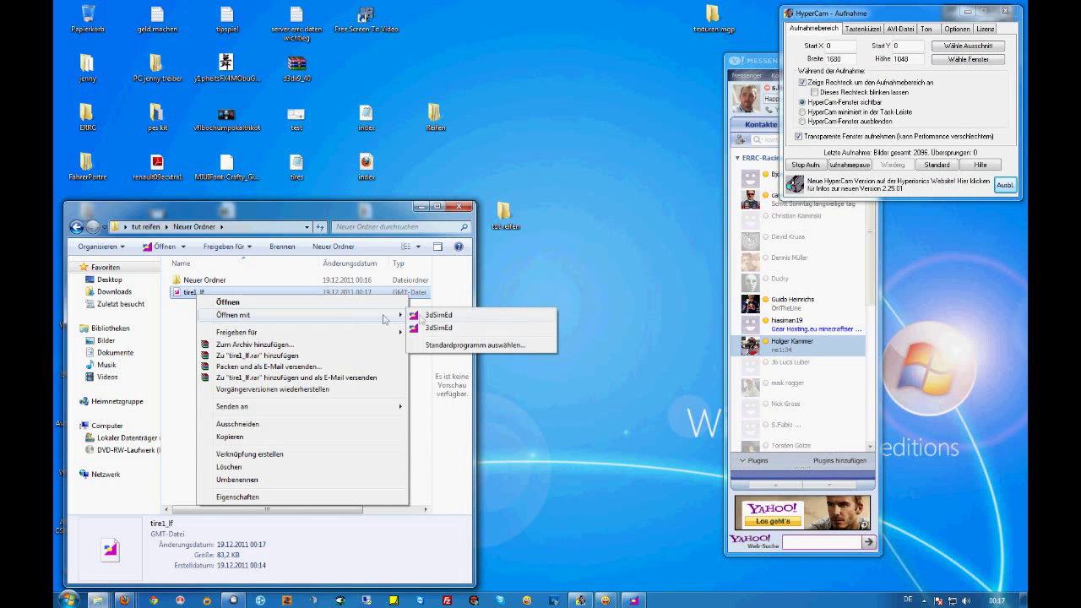
click(514, 317)
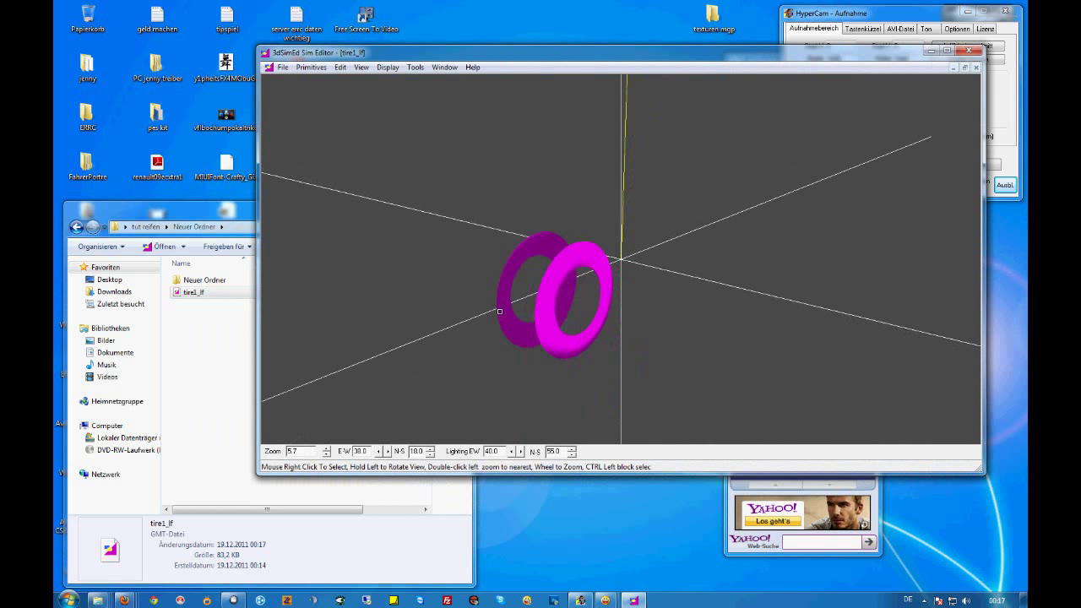
key(m)
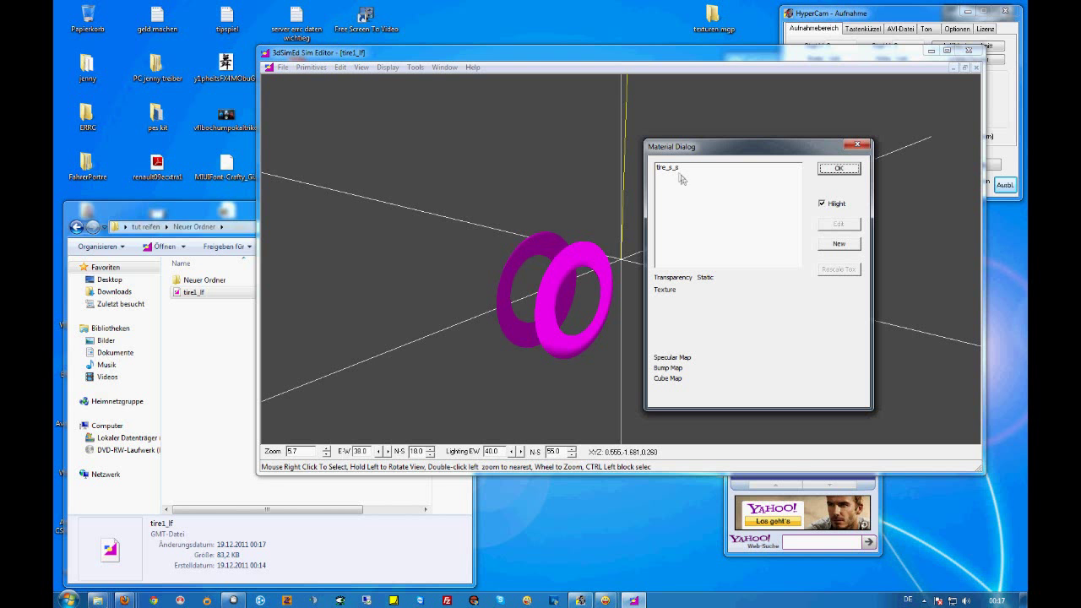
drag(701, 154, 728, 153)
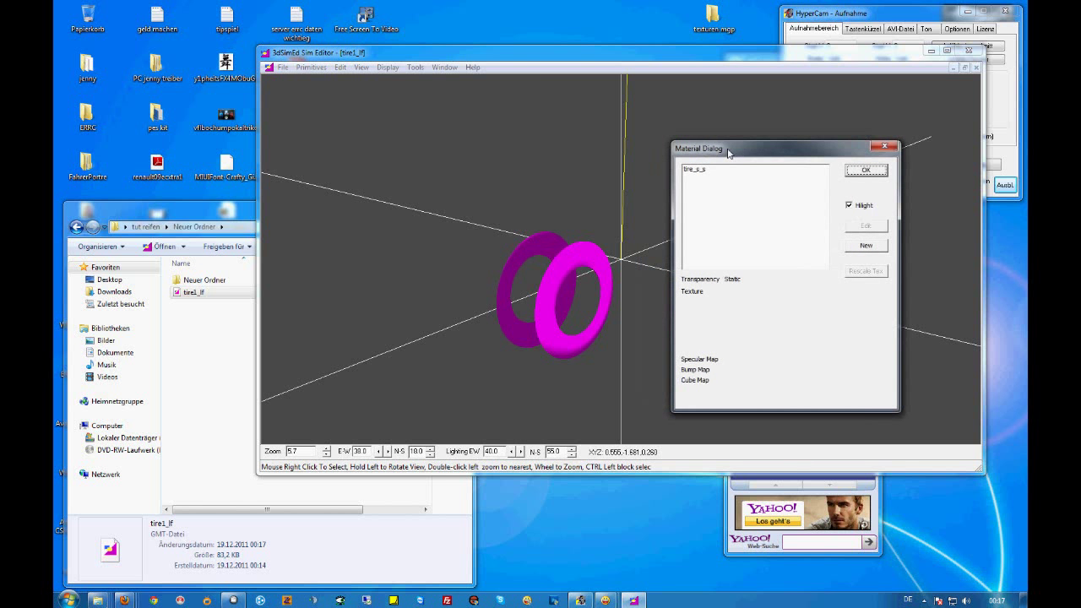
click(886, 148)
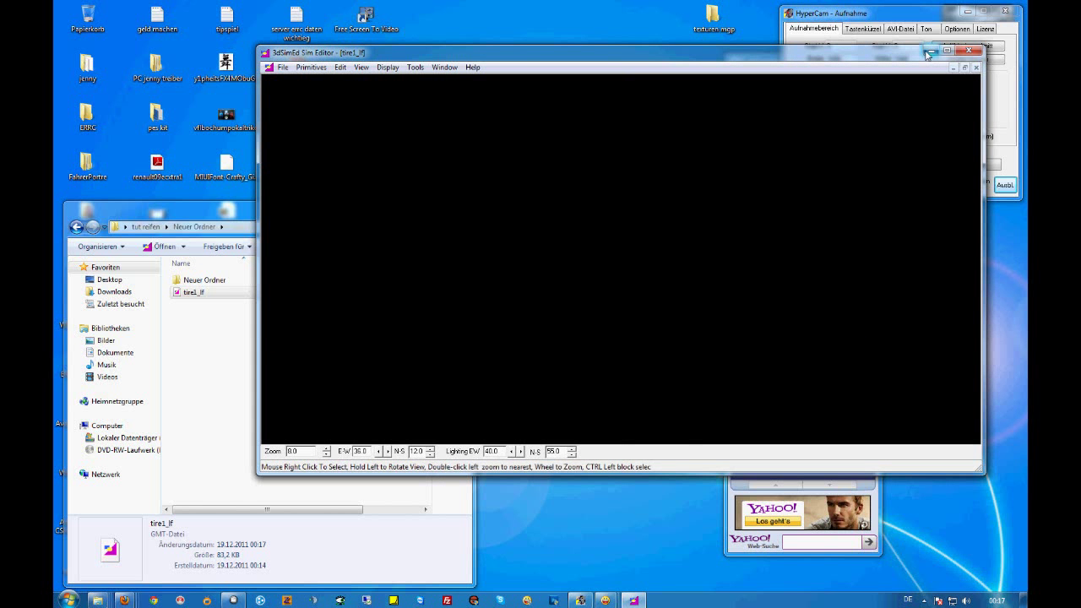
Step: Load the sidewall's tire1_lf file from tut reifen's Neuer Ordner into 3dSimEd again as the base model
click(928, 52)
right_click(194, 294)
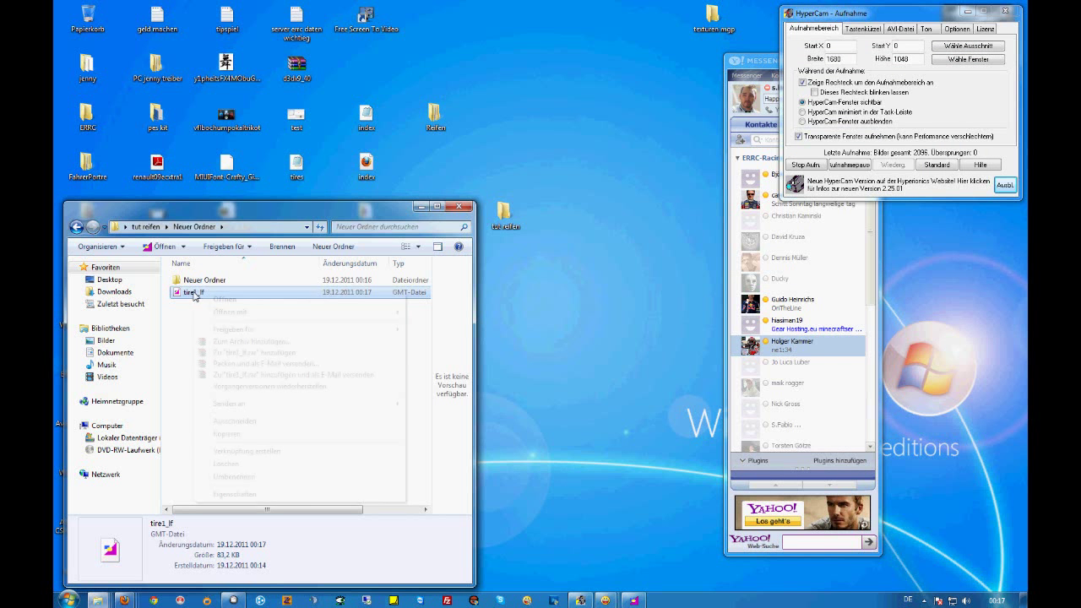
mouse_move(306, 310)
click(431, 310)
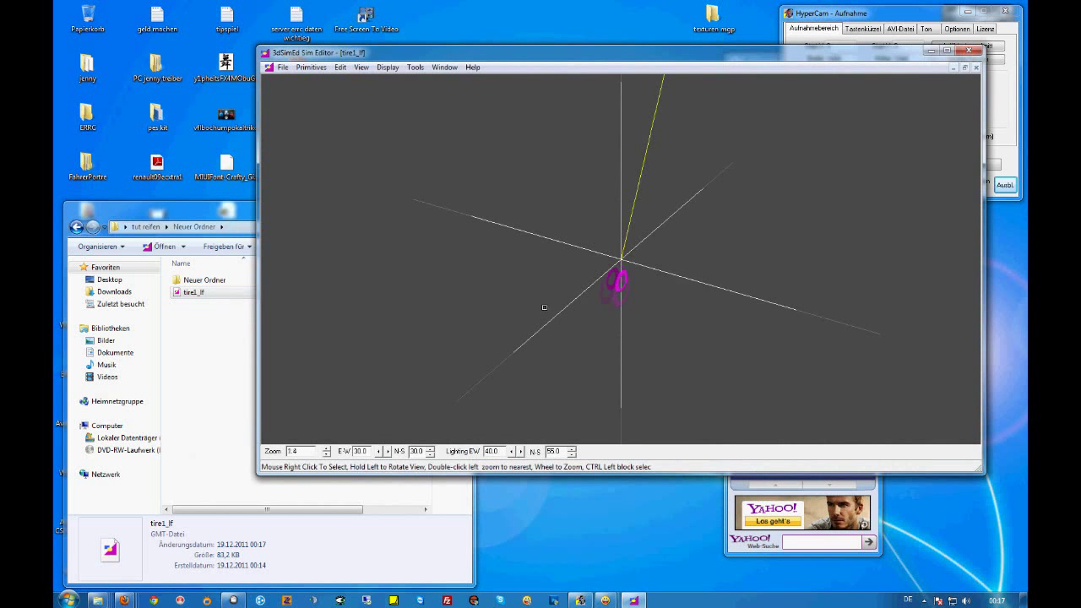
Step: Open the tread's tire1_lf file from the nested Neuer Ordner in 3dSimEd and copy all of its geometry
click(203, 280)
double_click(206, 280)
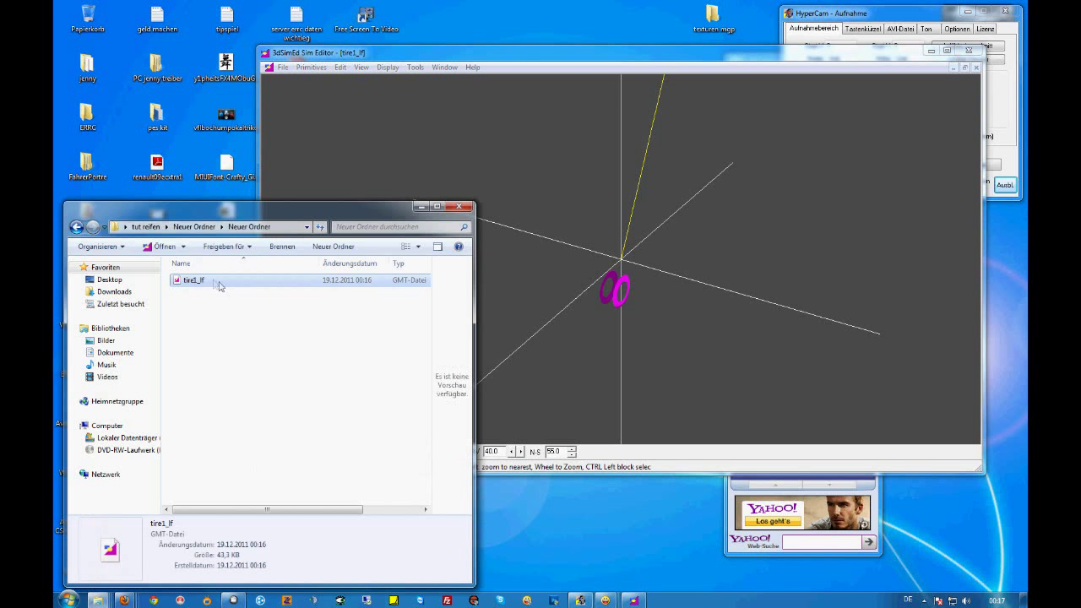
right_click(203, 280)
mouse_move(342, 304)
click(433, 310)
scroll(495, 291, down, 3)
drag(495, 291, 394, 246)
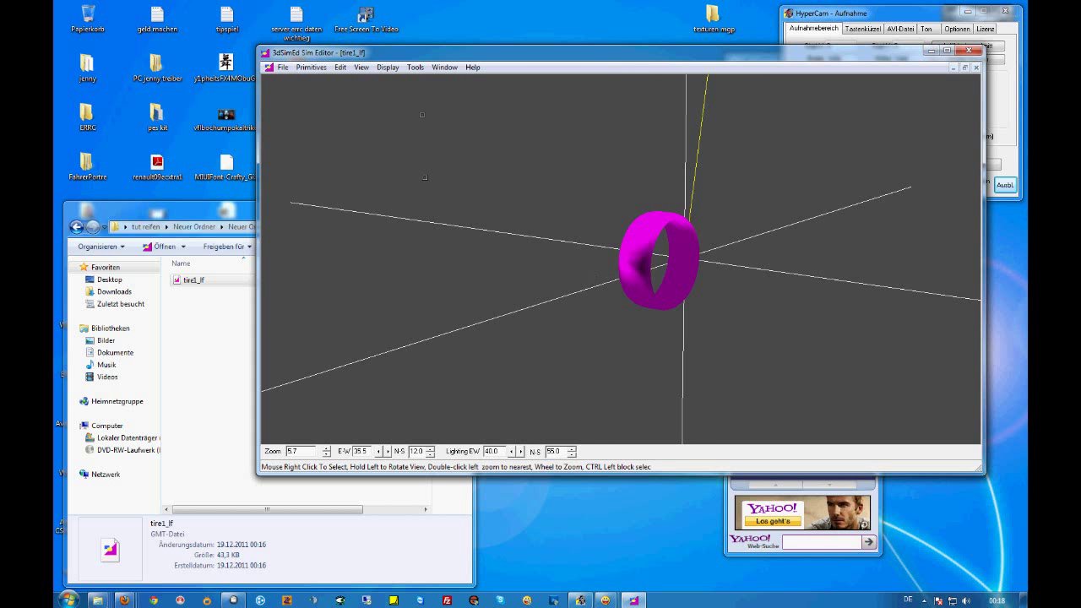
click(341, 67)
click(385, 269)
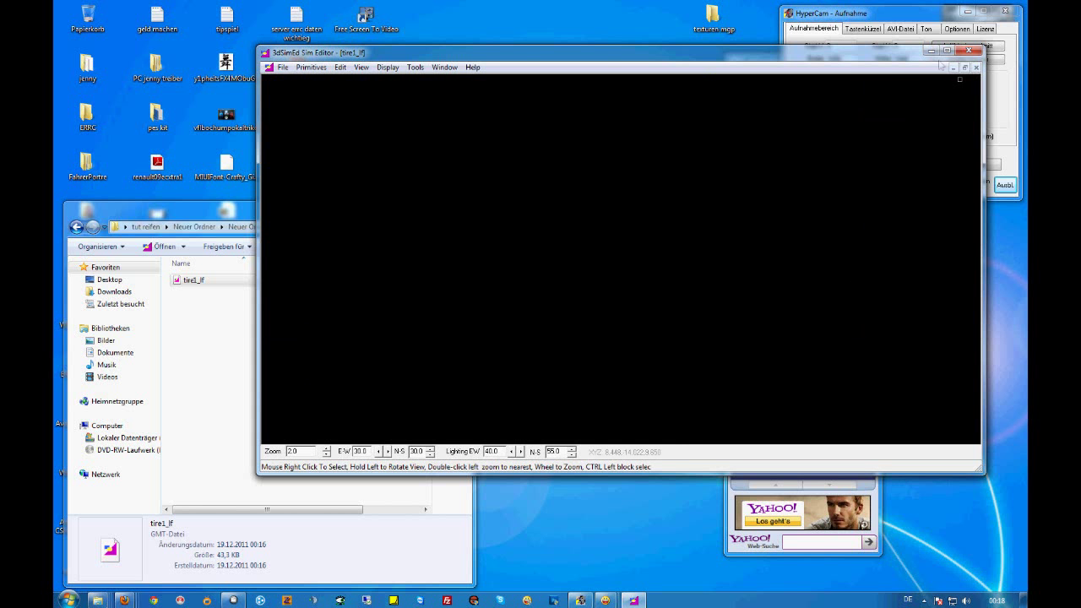
Step: Paste the copied tread faces into the sidewall model with position and rotation at 0, and inspect the joined tire
click(946, 50)
scroll(617, 196, down, 2)
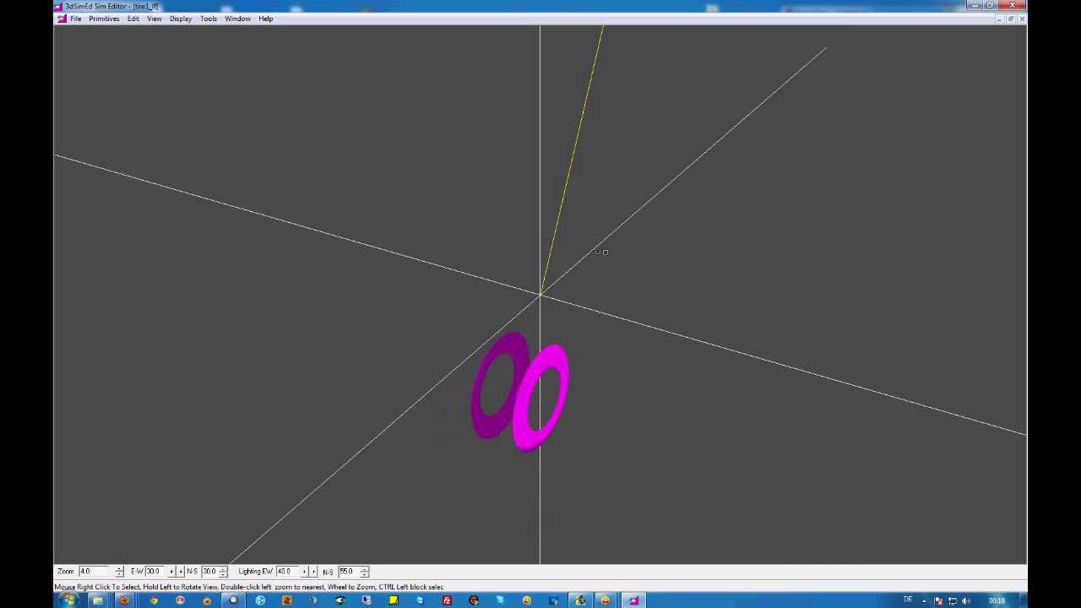
drag(603, 248, 591, 242)
click(133, 18)
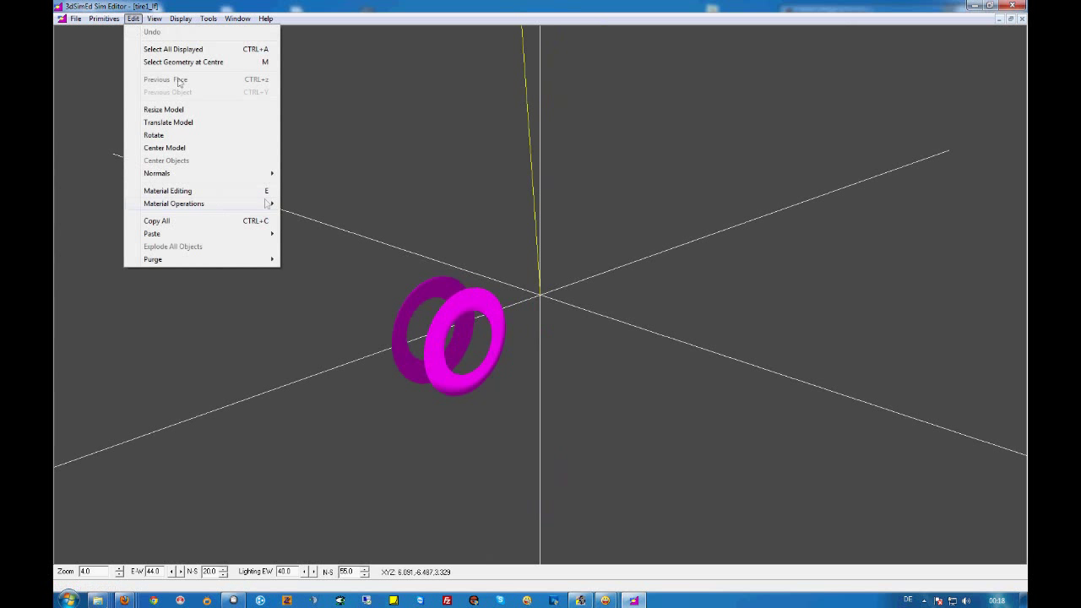
mouse_move(249, 236)
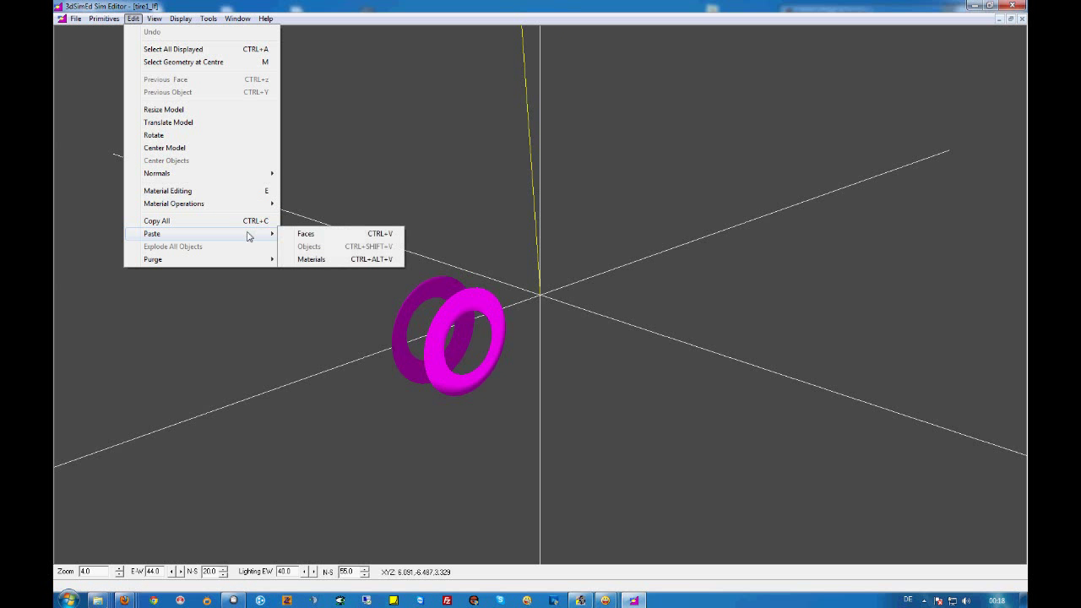
click(311, 240)
drag(317, 222, 752, 216)
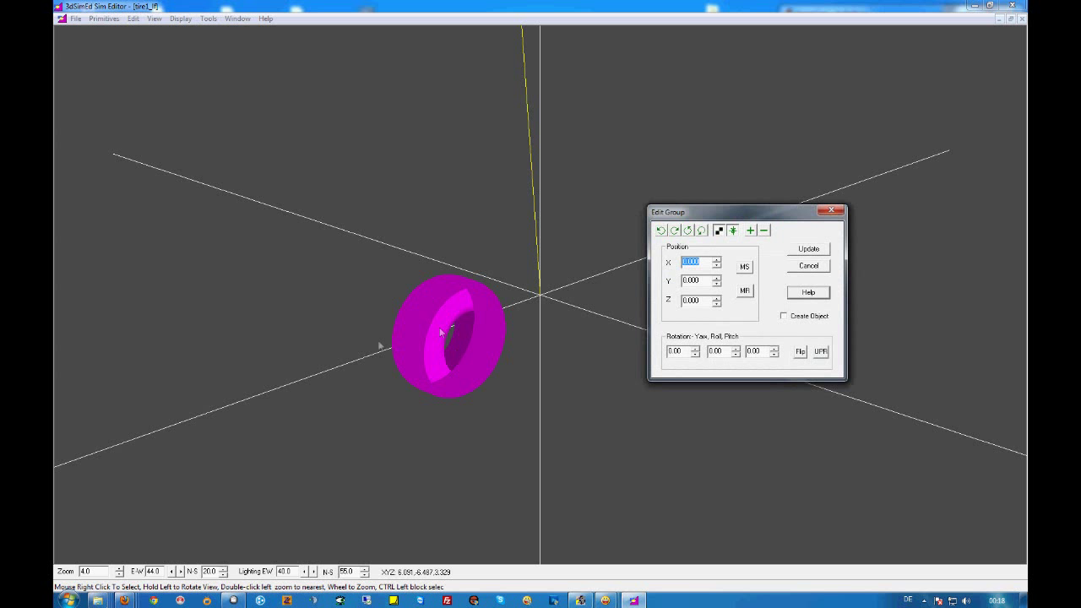
click(809, 249)
scroll(588, 304, down, 1)
scroll(589, 304, up, 2)
drag(588, 304, 686, 345)
Step: Save the joined tire's model data to the desktop as the rFactor GMT file tire1_lf and close the model
click(77, 20)
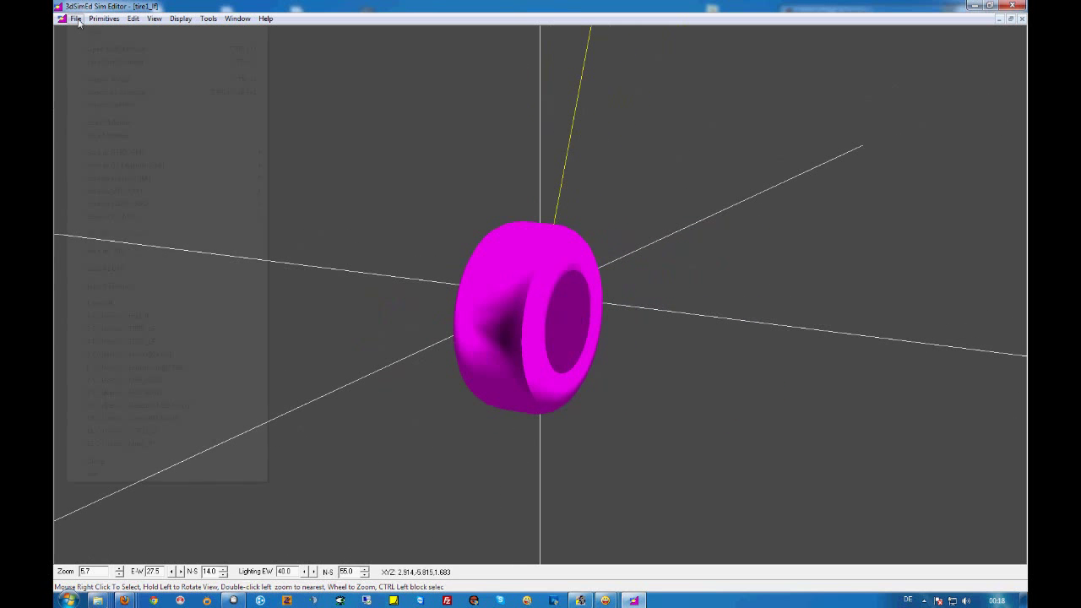
mouse_move(253, 173)
click(304, 177)
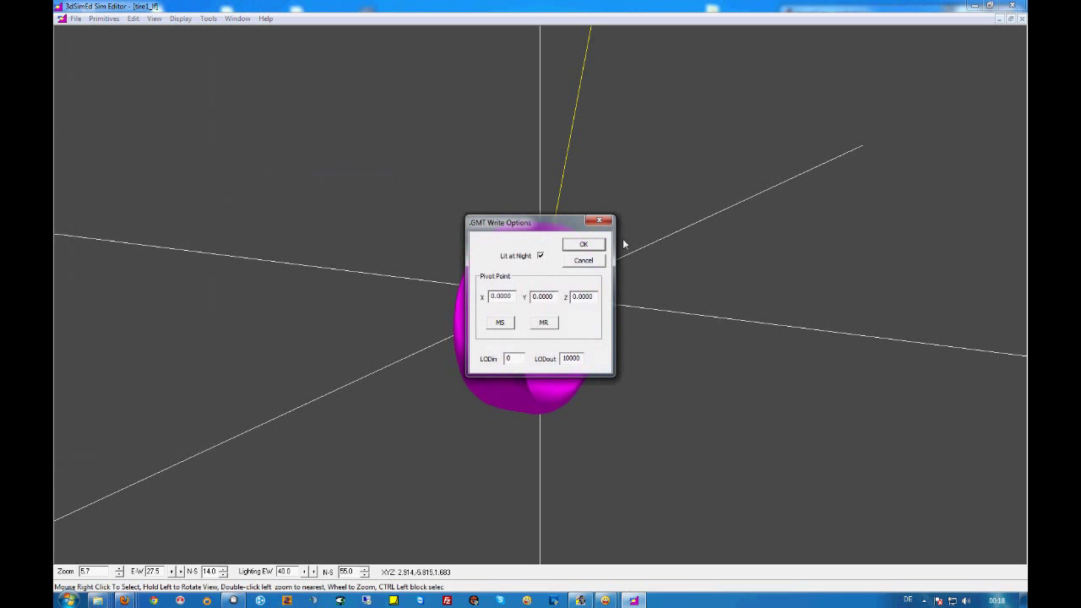
click(586, 248)
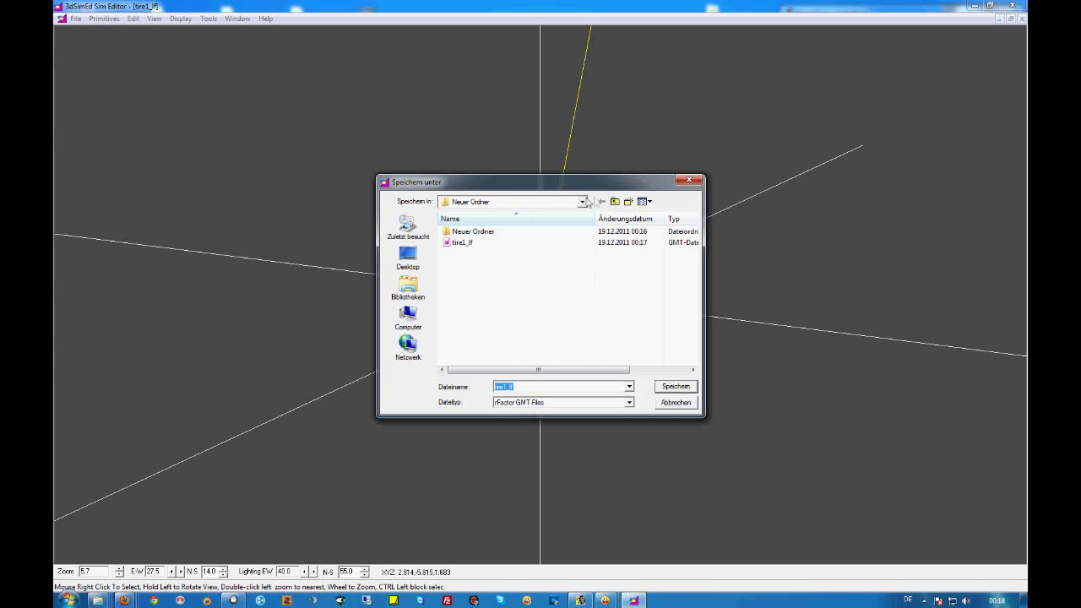
click(615, 201)
click(616, 202)
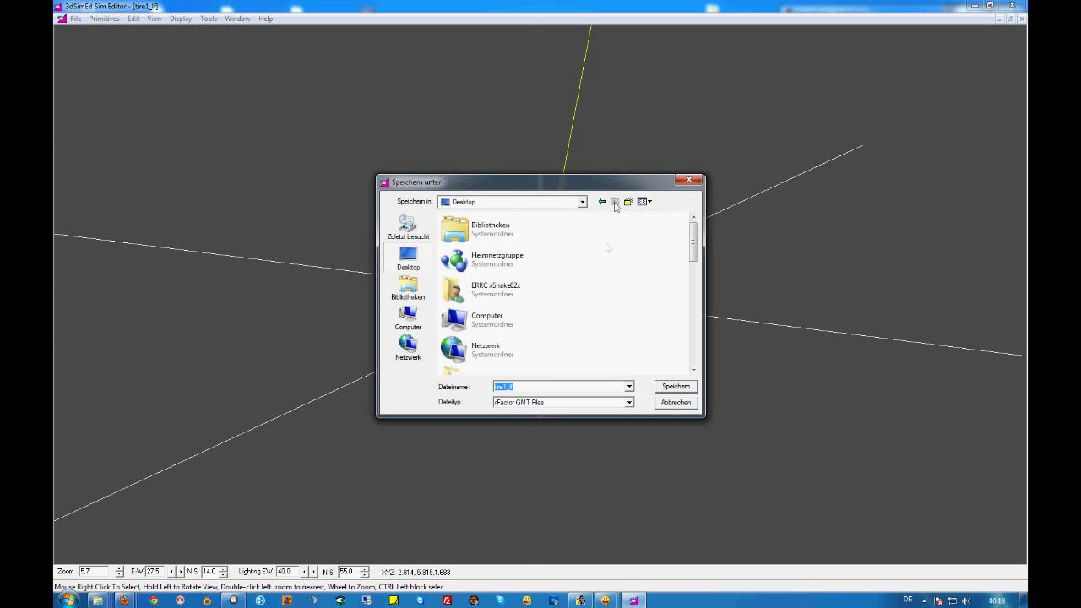
click(674, 387)
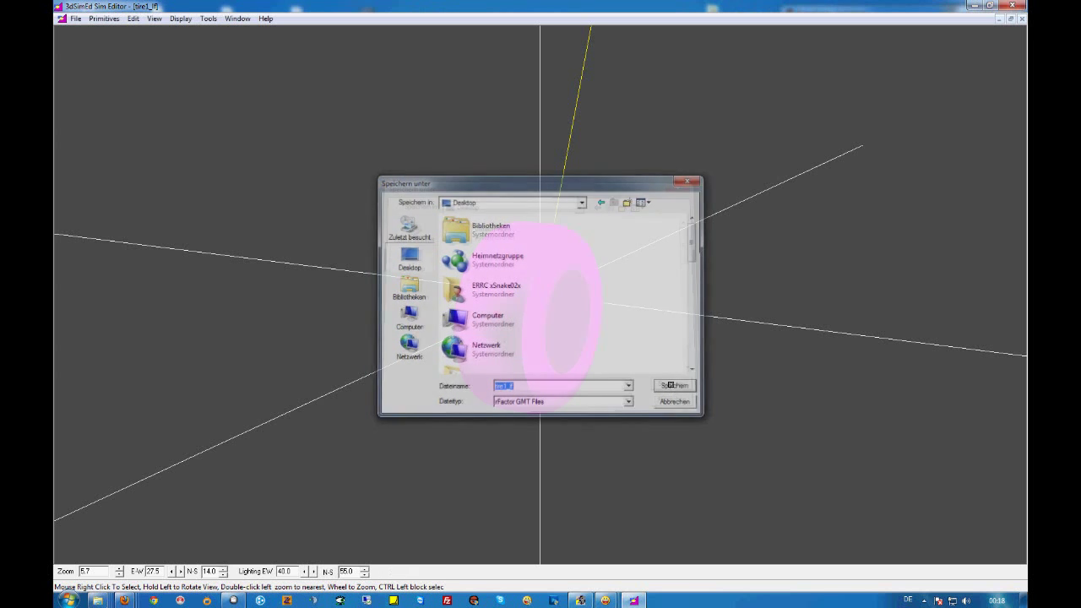
click(1021, 17)
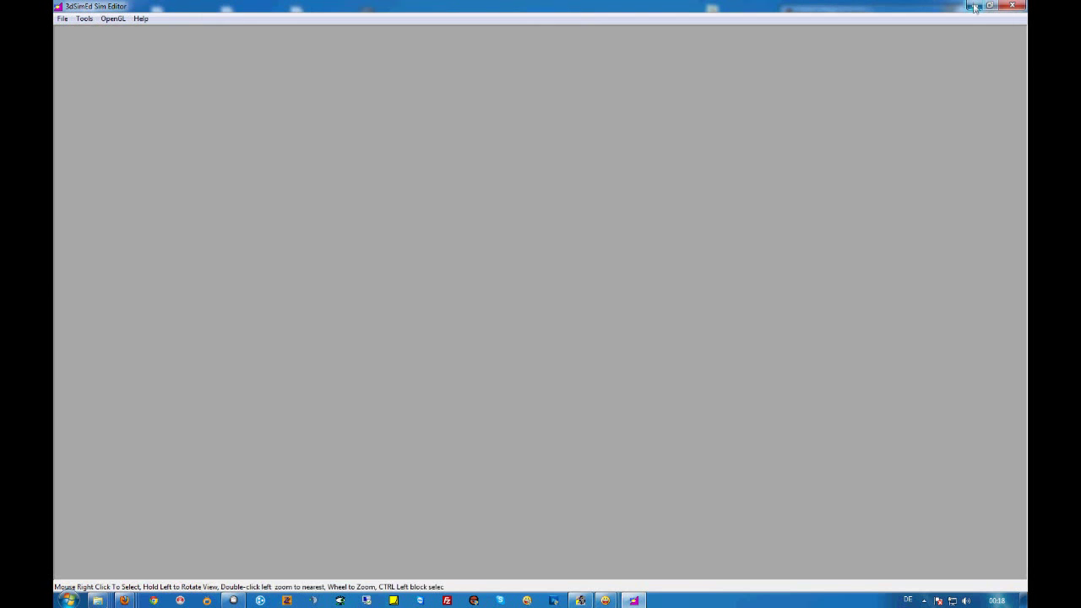
click(1013, 5)
Step: Load the joined tire1_lf file from the desktop into 3dSimEd and view the tire up close
double_click(420, 212)
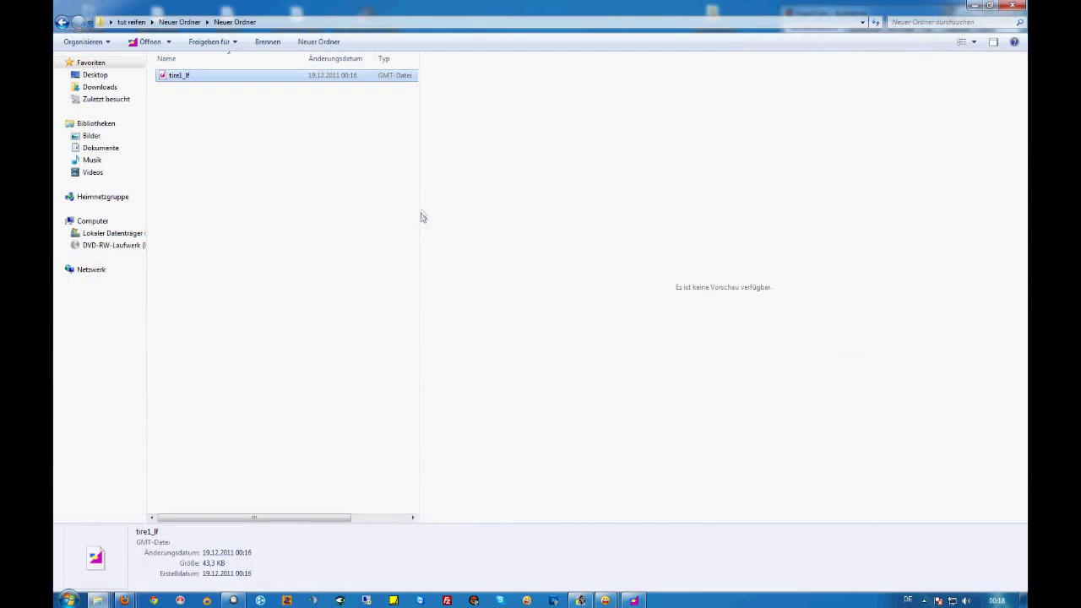
click(974, 5)
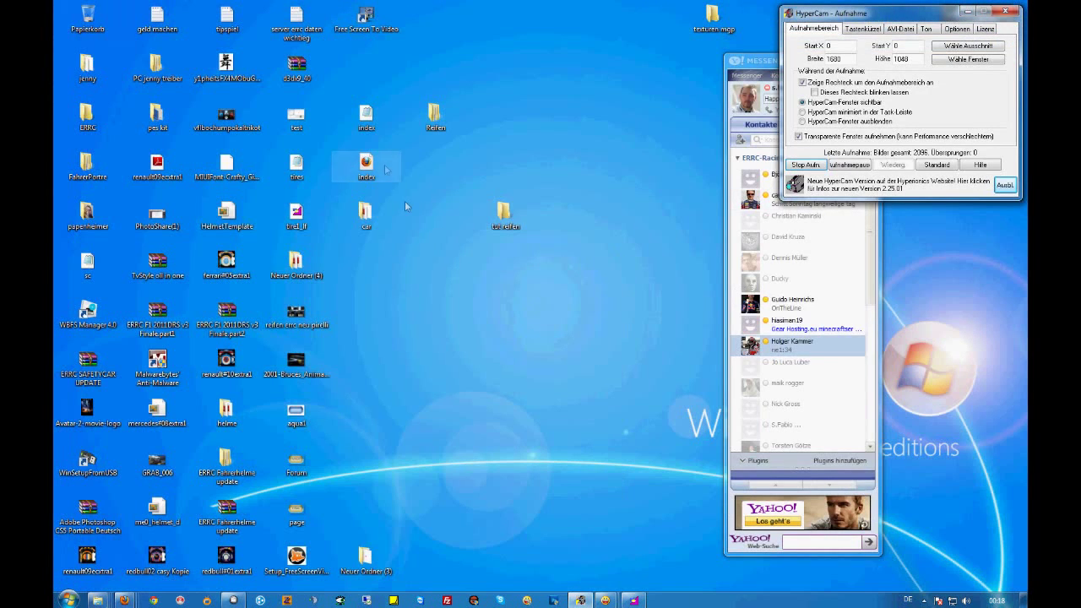
right_click(294, 222)
mouse_move(417, 245)
click(525, 245)
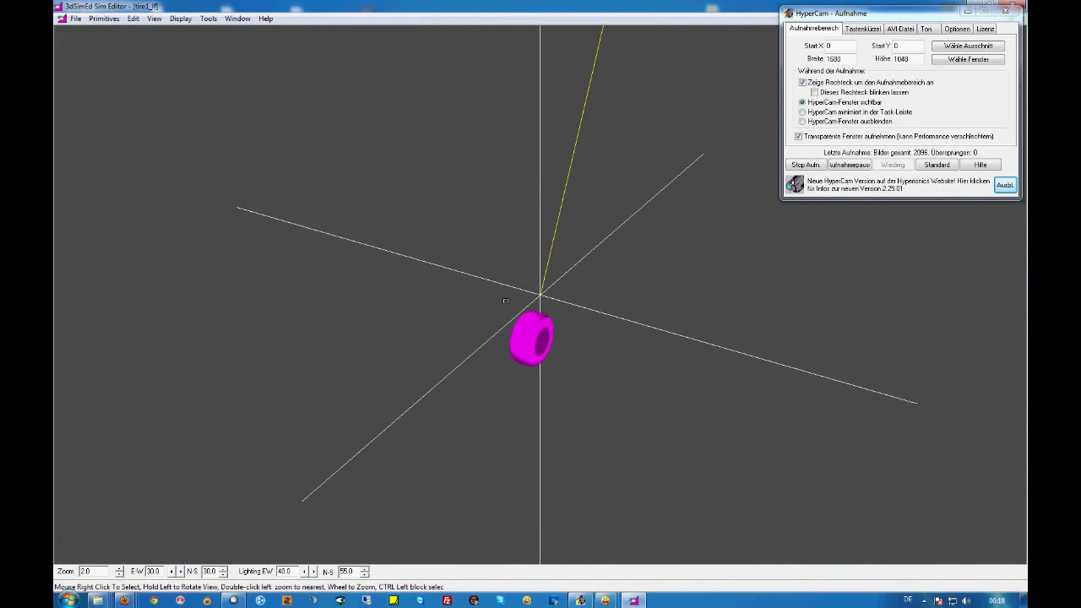
scroll(505, 300, up, 3)
drag(505, 299, 481, 248)
Step: Check the joined tire's material list and highlight the faces that use tire_s
key(m)
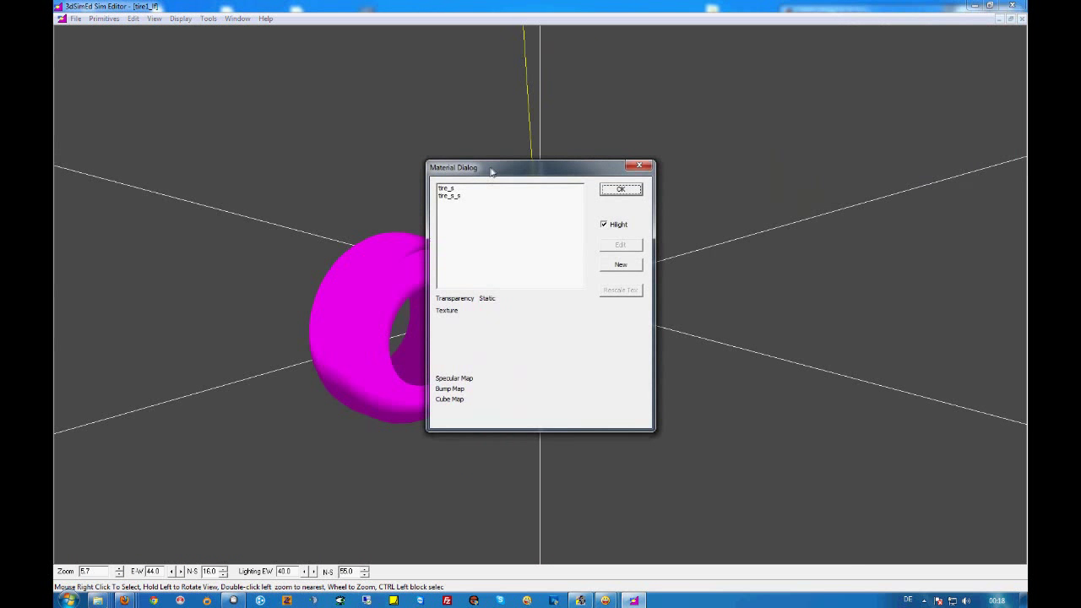
drag(491, 172, 688, 169)
click(648, 186)
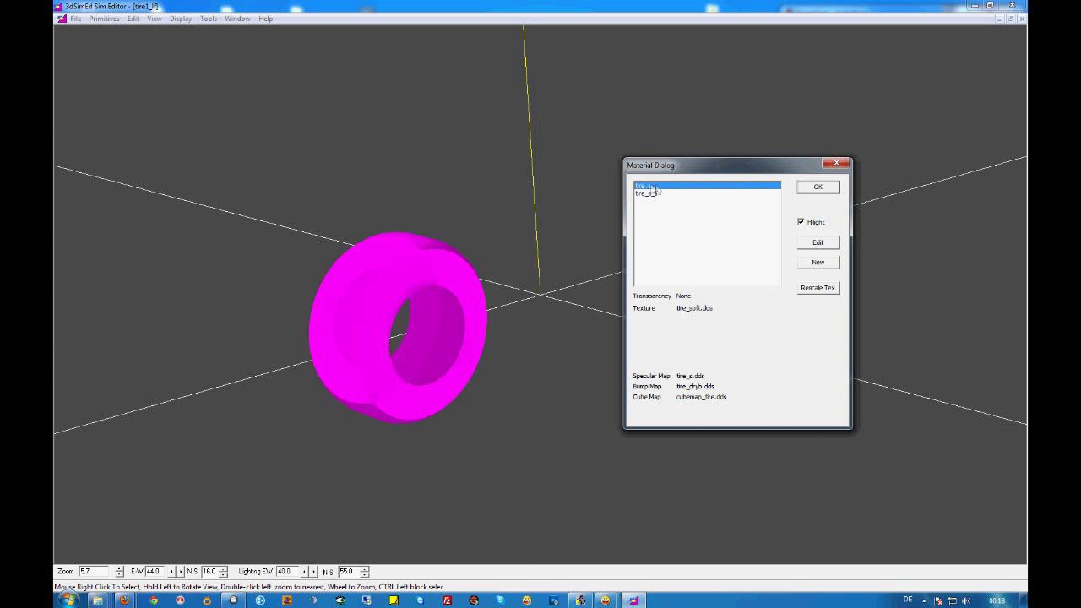
click(835, 164)
key(m)
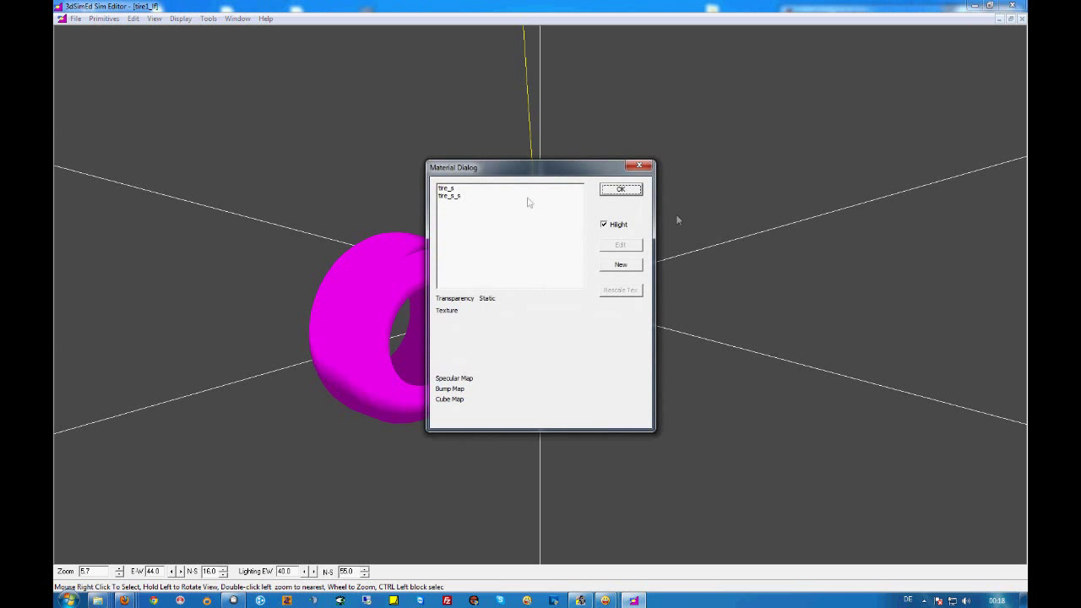
click(638, 165)
click(641, 166)
Step: Copy tire1_lf from the desktop into the tut reifen folder, replacing the existing TIRE1_LF file
click(974, 5)
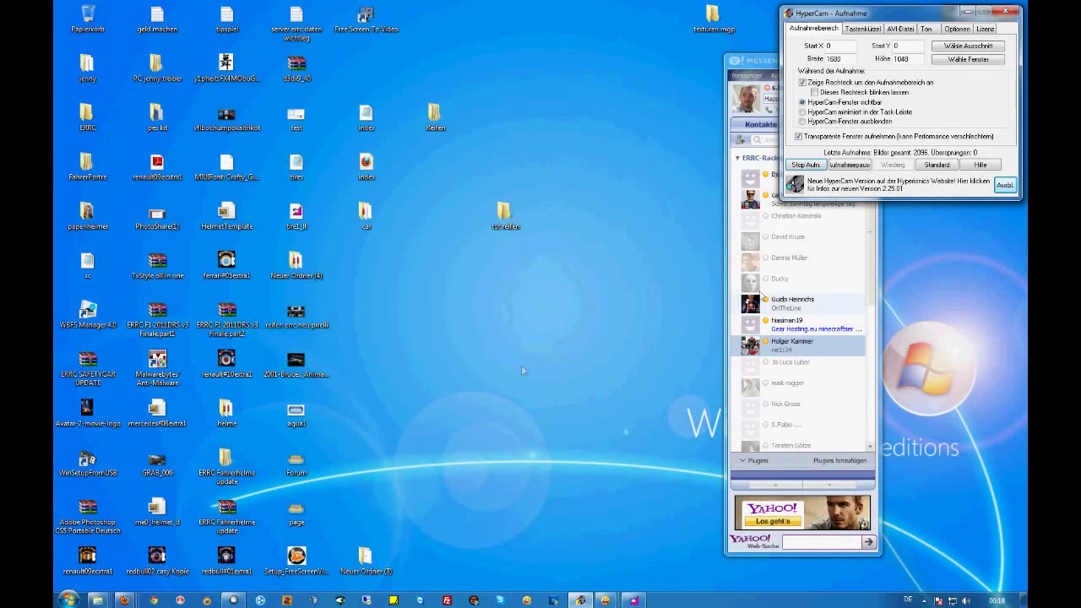
right_click(297, 217)
click(353, 358)
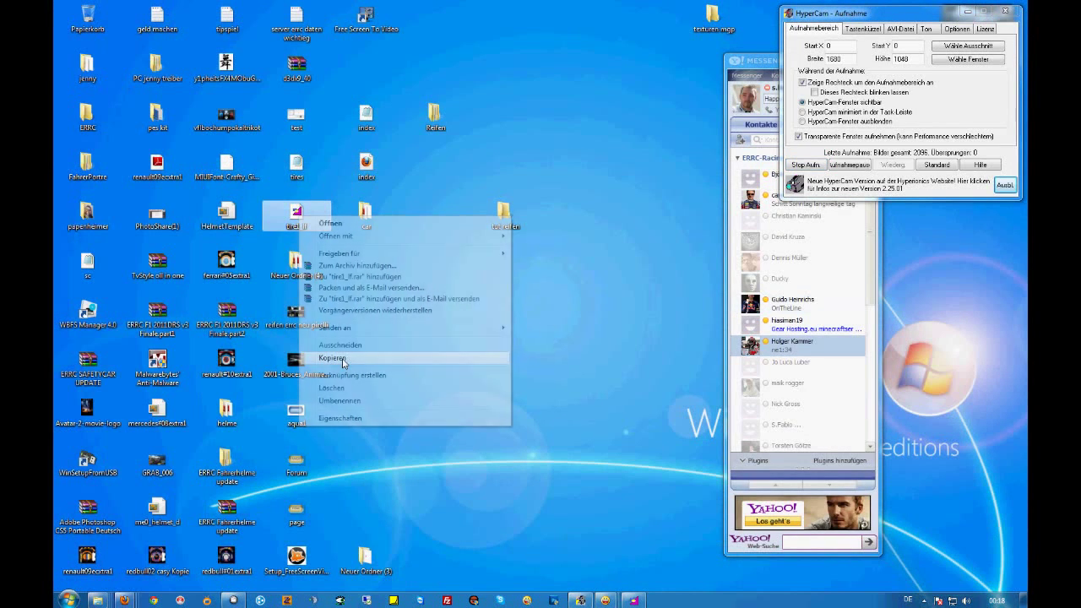
double_click(504, 215)
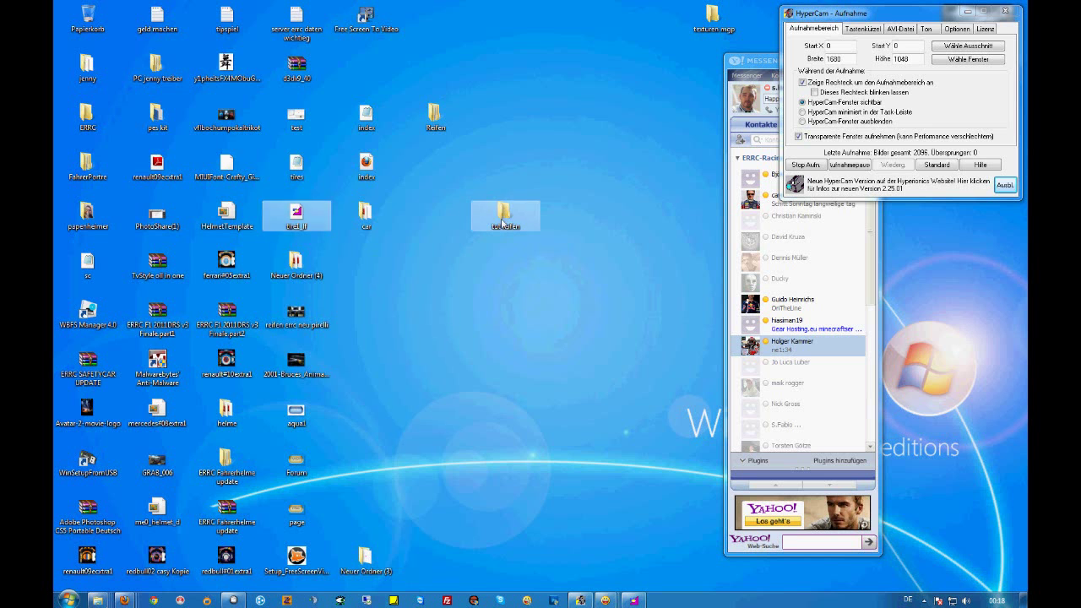
right_click(296, 243)
click(341, 317)
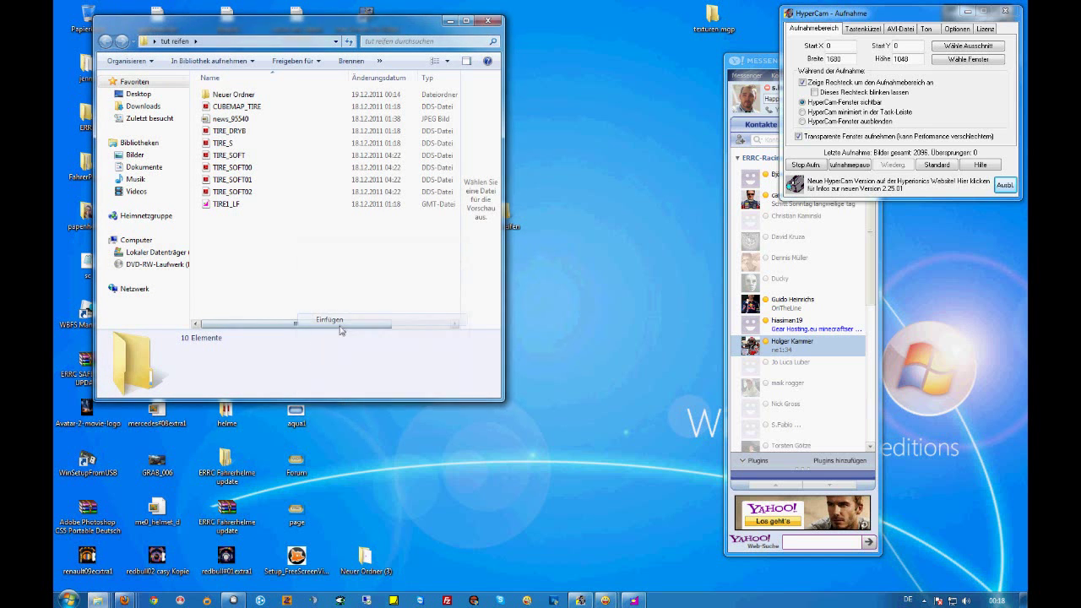
click(472, 282)
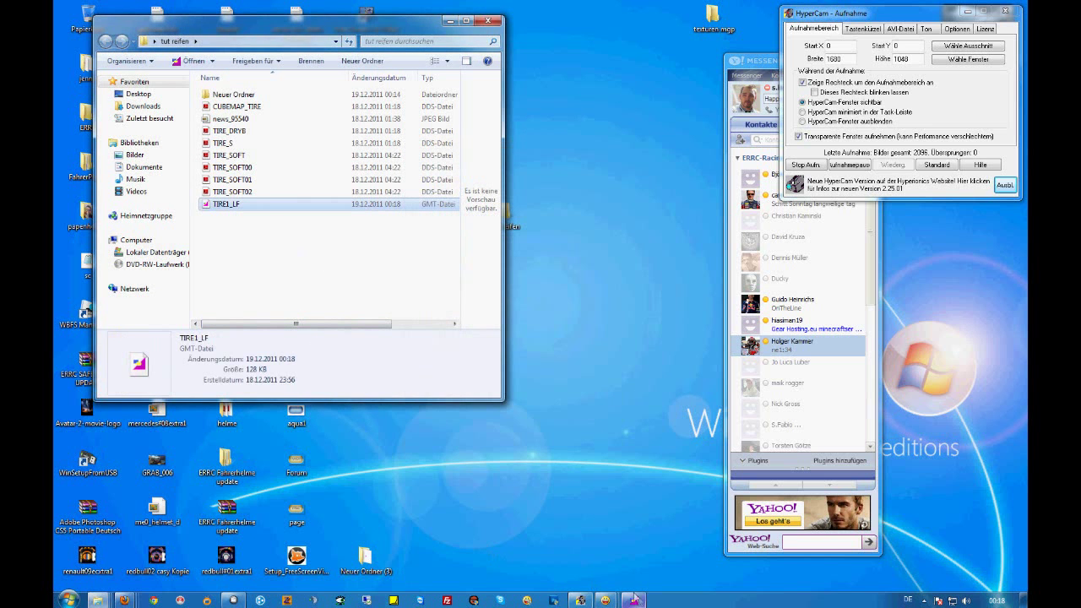
Step: Open the replaced TIRE1_LF file from the tut reifen folder in 3dSimEd and inspect the textured tire
right_click(233, 206)
mouse_move(394, 226)
click(481, 229)
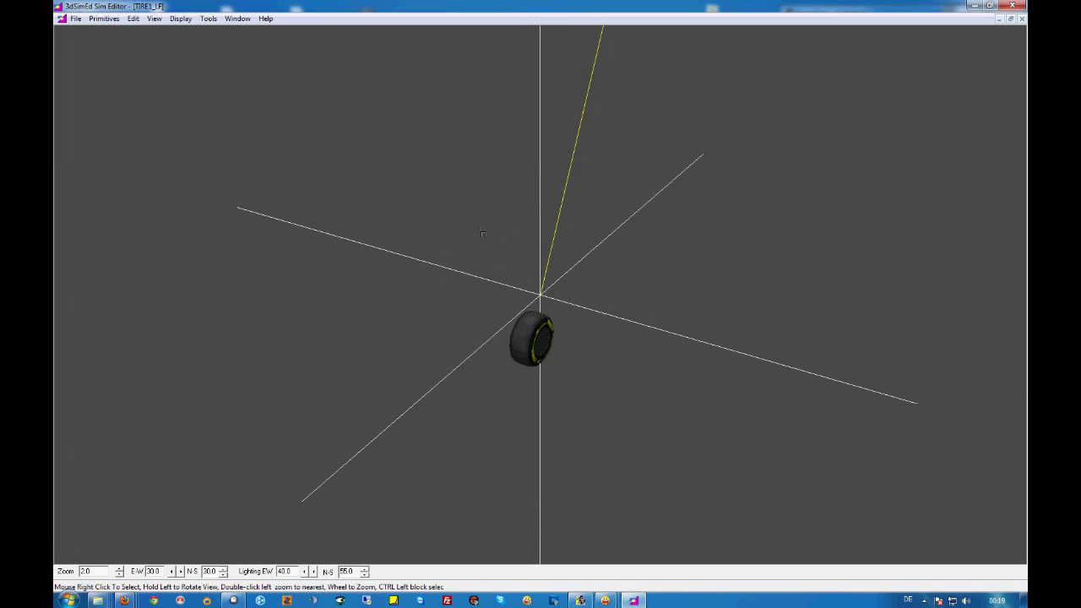
scroll(479, 236, up, 5)
drag(475, 239, 440, 284)
scroll(440, 284, up, 3)
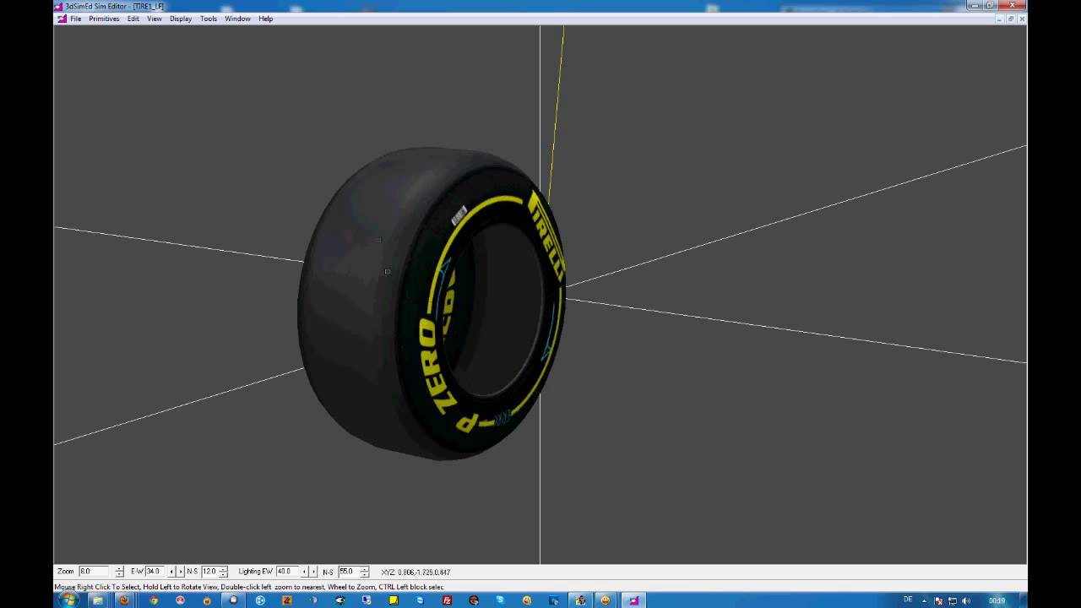
Step: Highlight the faces of tire_s and tire_s_s in turn and examine the material settings of tire_s_s
key(m)
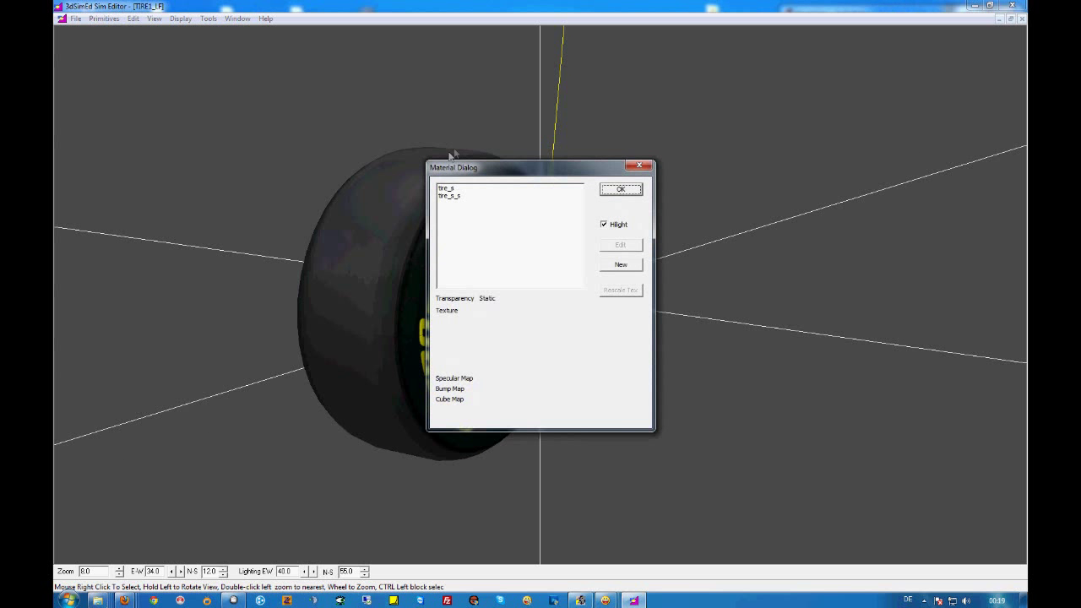
drag(481, 167, 739, 158)
click(713, 179)
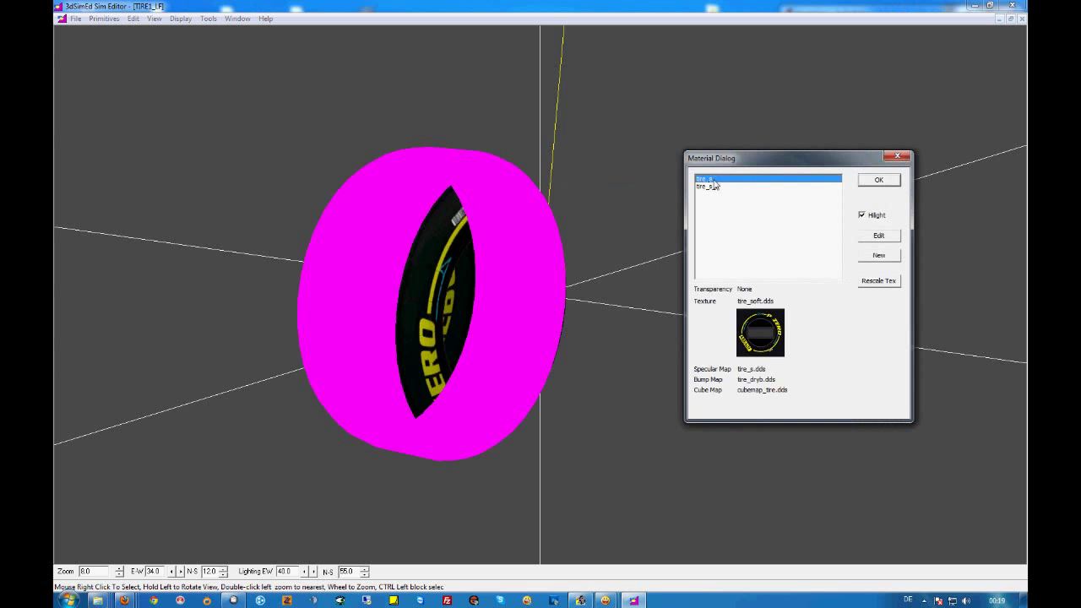
double_click(713, 185)
drag(600, 123, 840, 125)
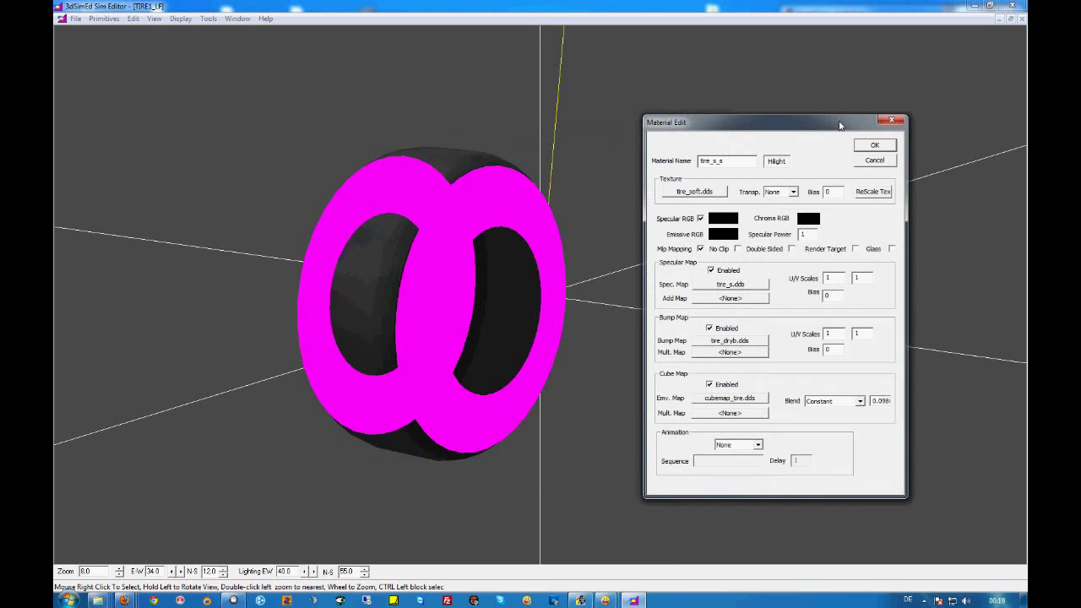
click(875, 161)
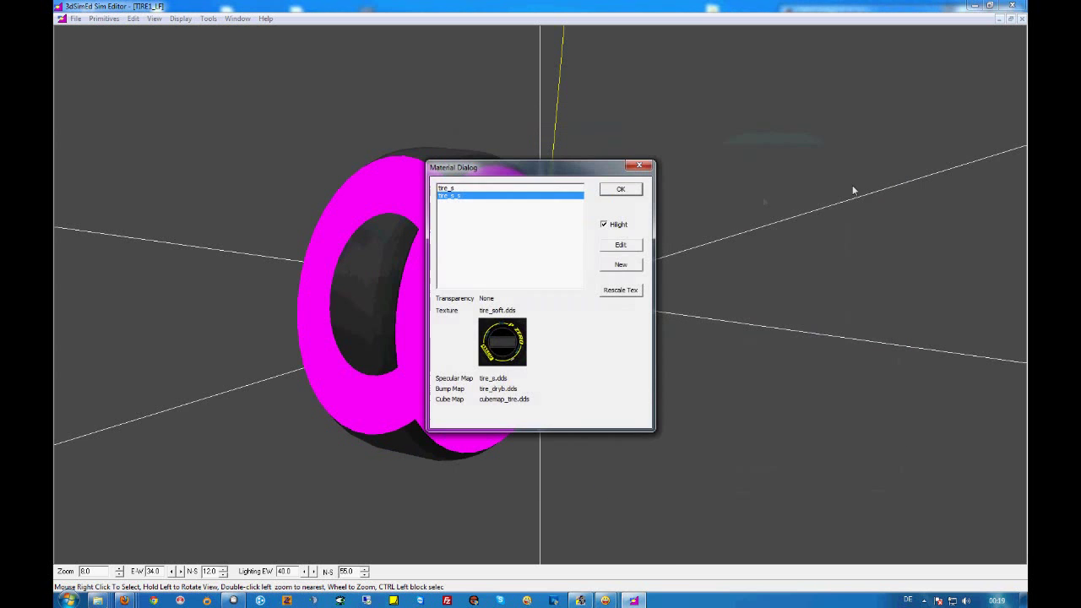
Step: Set the cube map blend of the sidewall material tire_s_s to Base Texture Alpha and inspect the sidewall reflections
drag(565, 167, 773, 159)
double_click(664, 189)
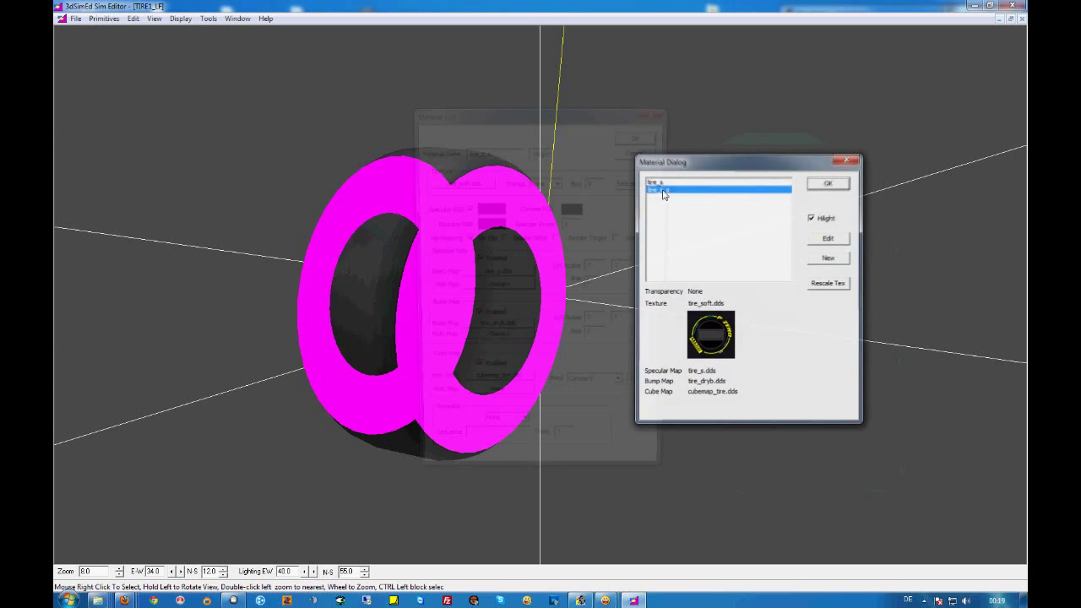
drag(579, 112, 814, 98)
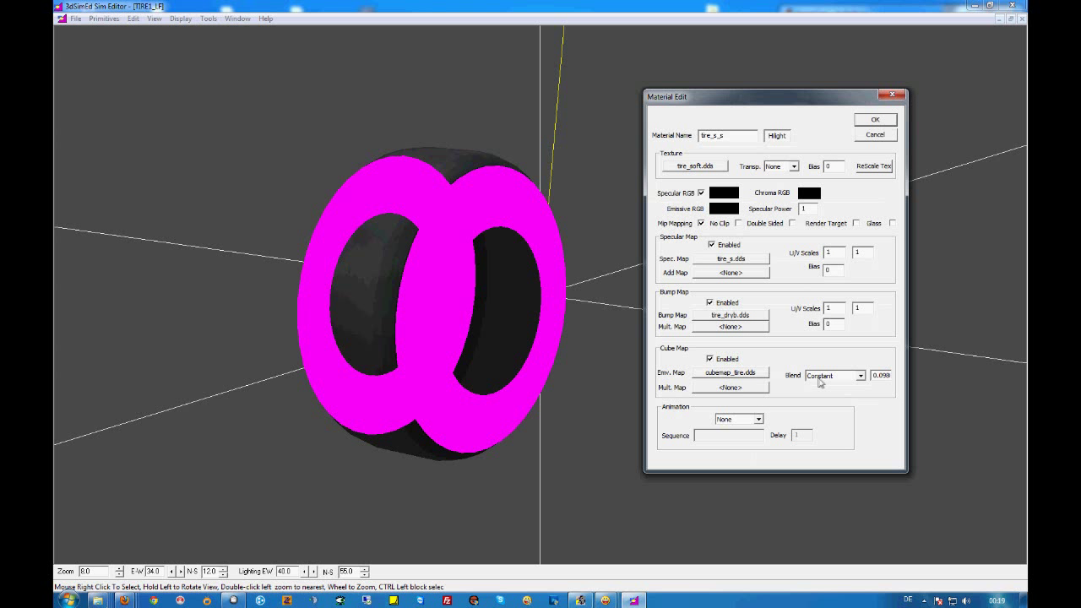
click(860, 376)
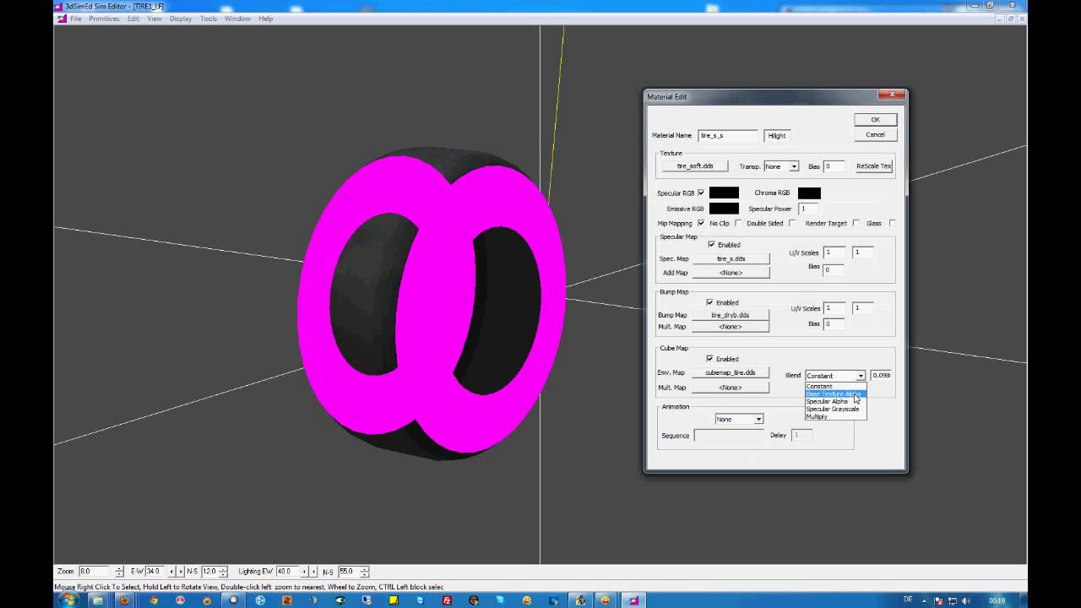
click(851, 394)
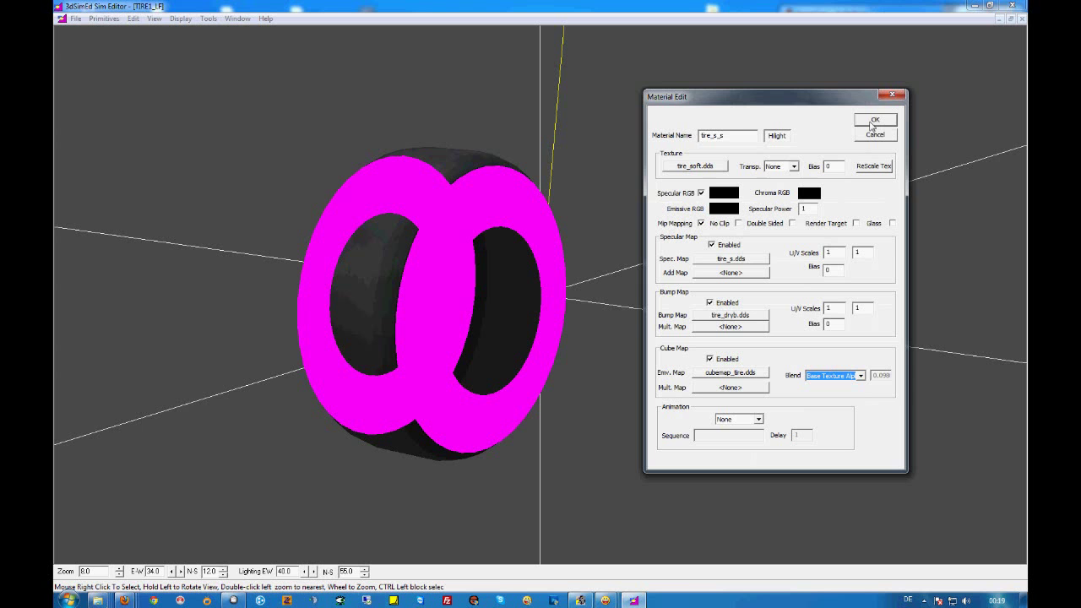
click(873, 122)
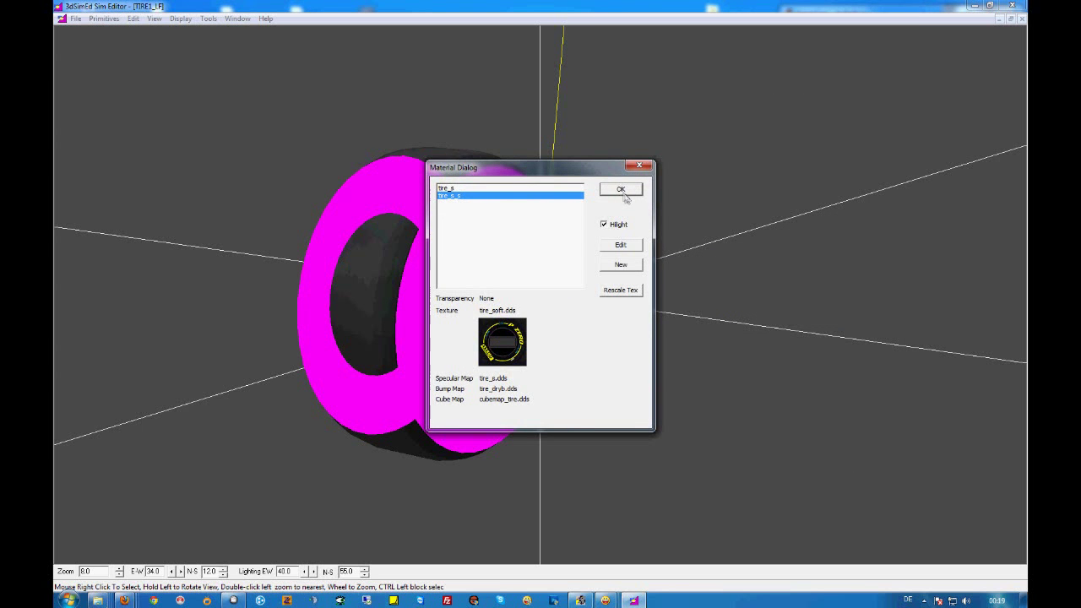
click(621, 189)
drag(395, 272, 383, 271)
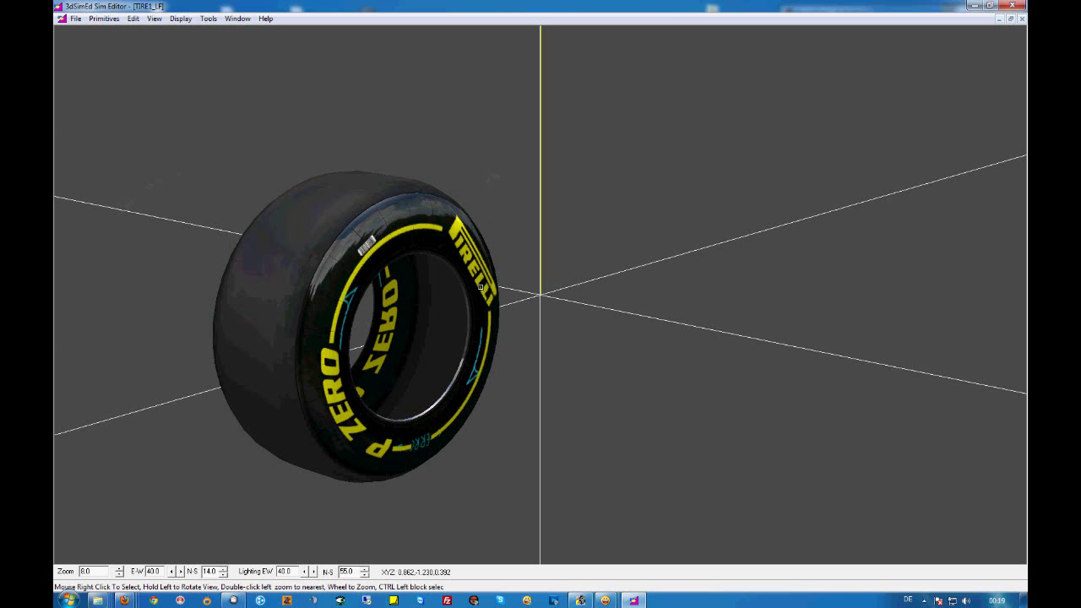
Step: Review the Constant cube map blend of the tread material tire_s, accept its settings and inspect the tire
key(m)
drag(480, 168, 653, 161)
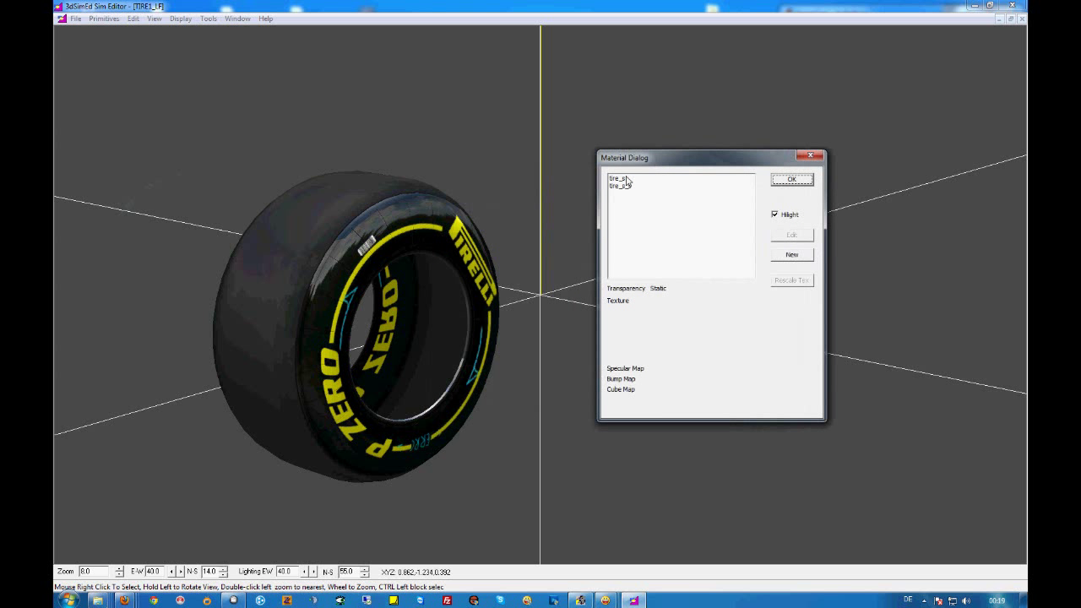
click(627, 180)
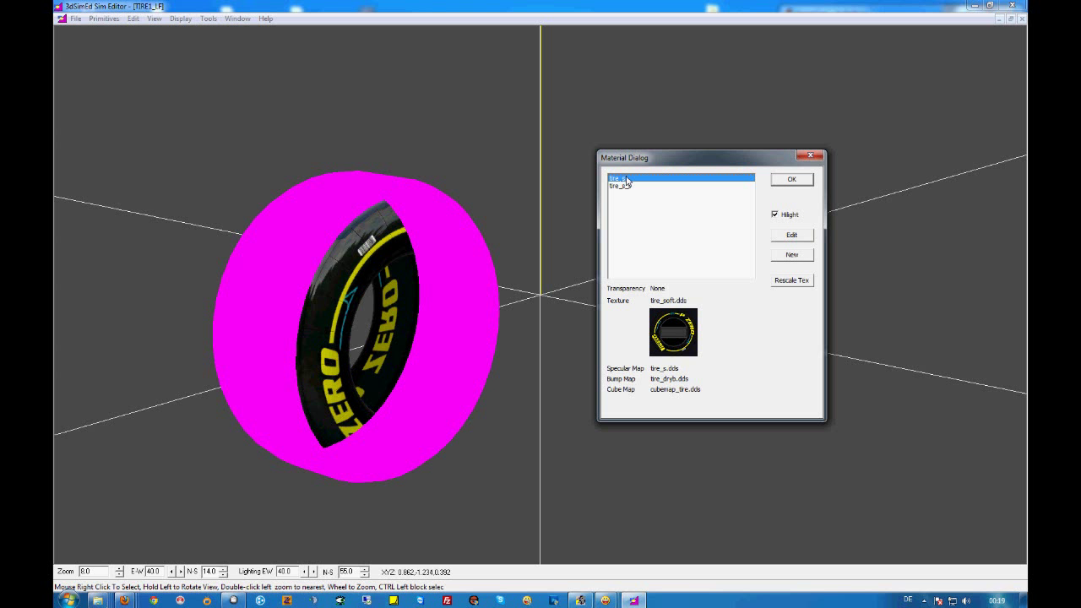
double_click(625, 179)
drag(560, 115, 700, 116)
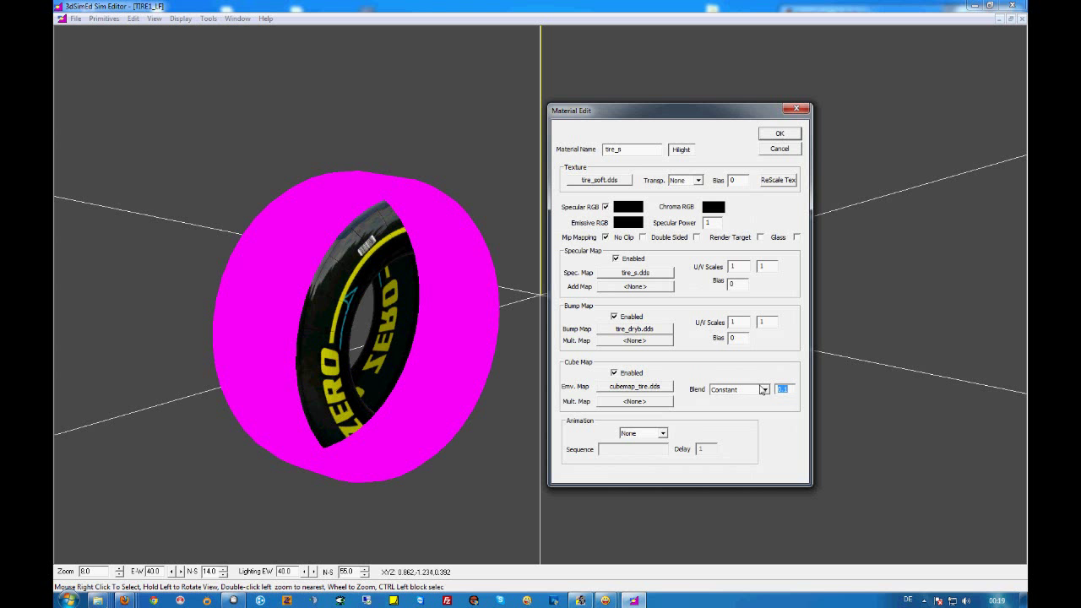
click(787, 138)
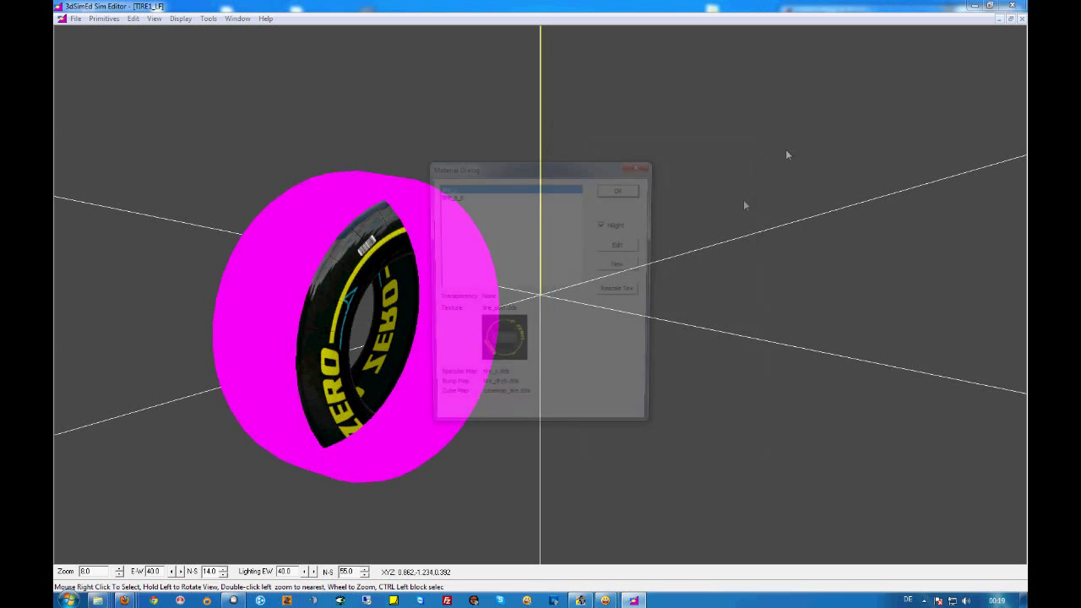
click(637, 190)
drag(339, 231, 334, 222)
drag(296, 290, 299, 227)
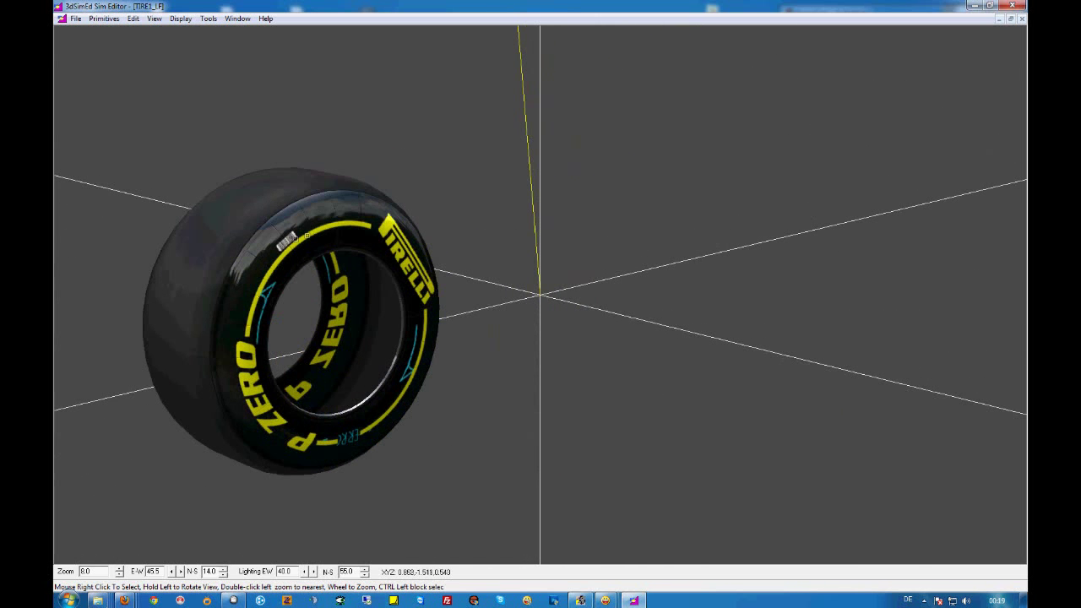
Step: Save the edited tire's model data as rFactor GMT file tire1_lf on the desktop, replacing the existing file
click(75, 19)
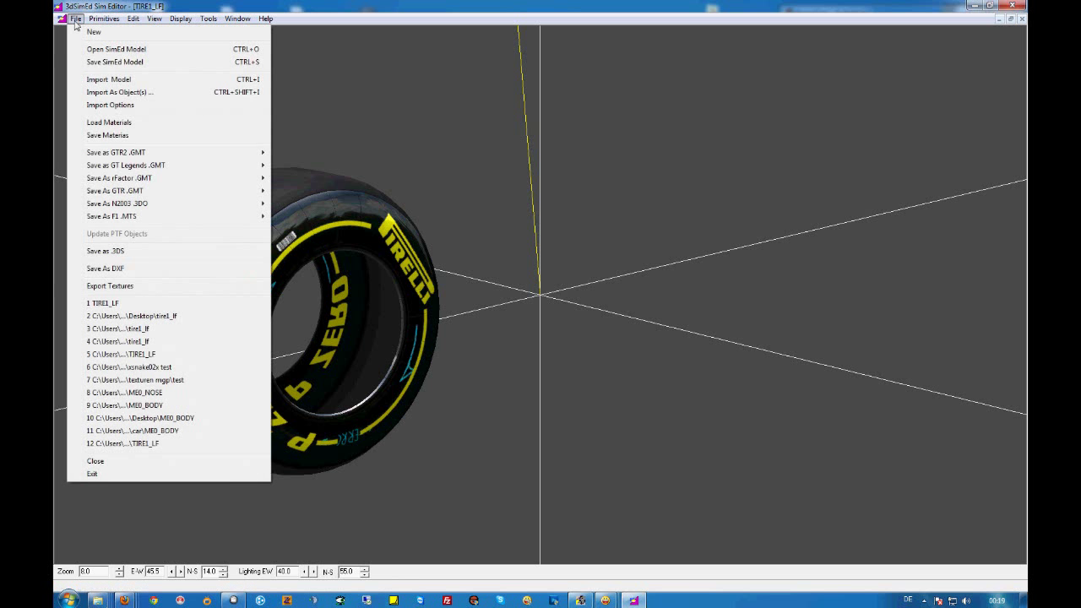
mouse_move(150, 183)
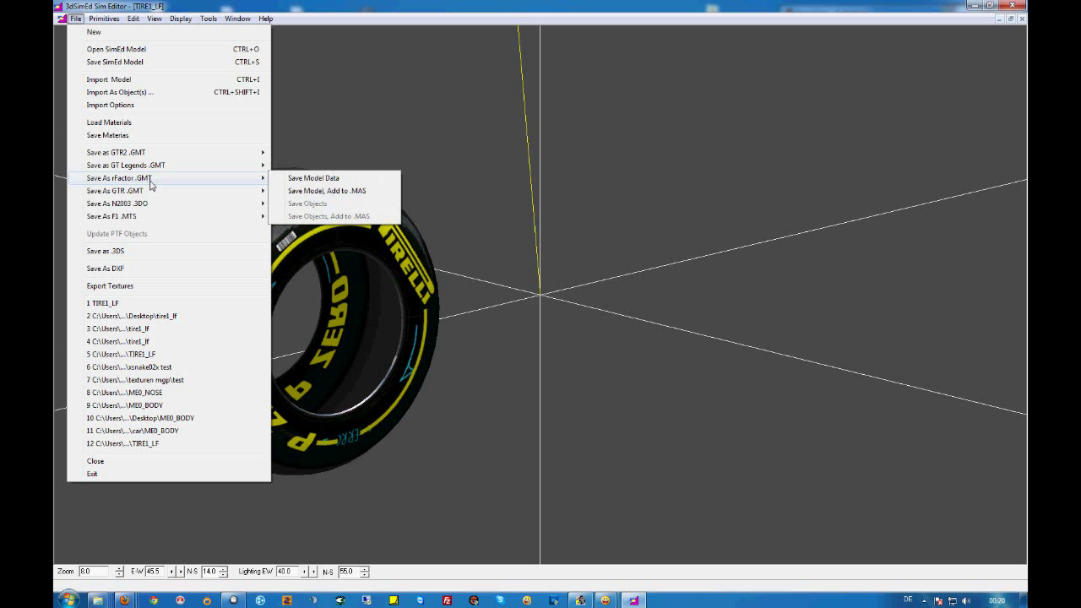
click(300, 178)
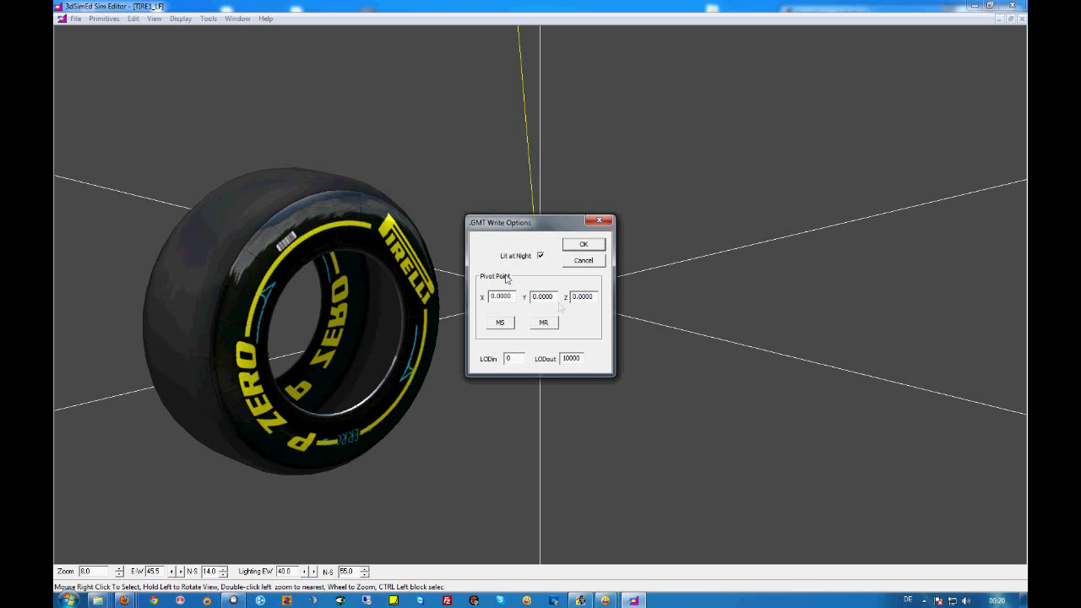
click(571, 245)
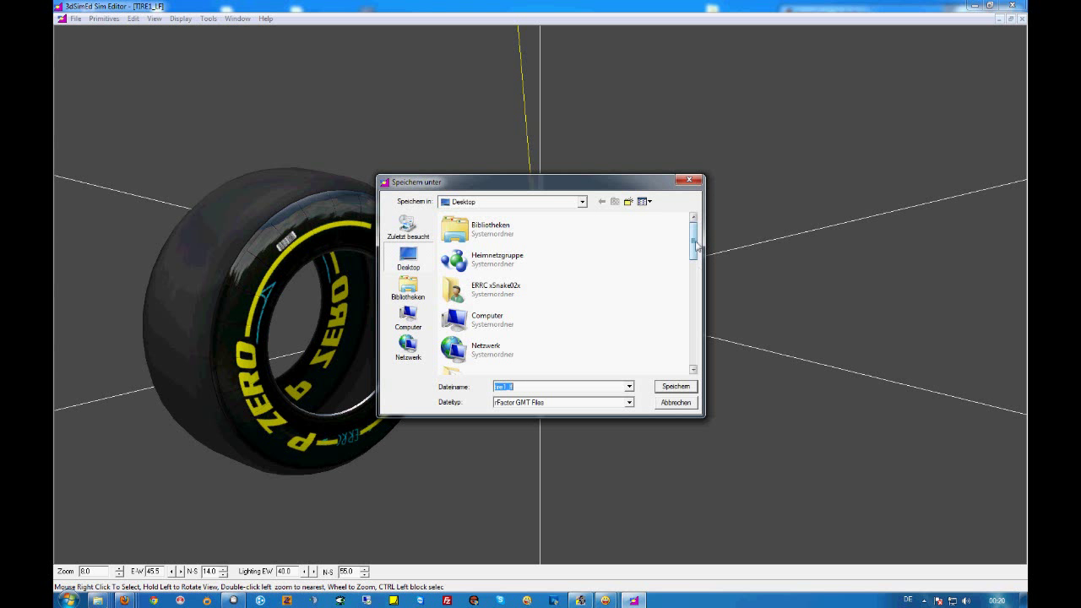
click(675, 387)
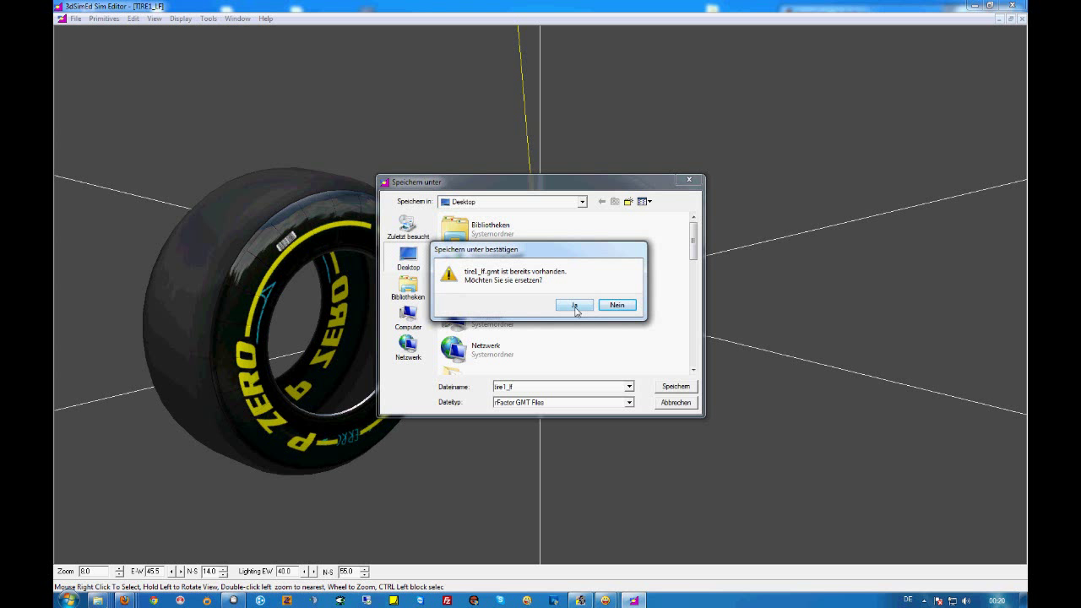
click(575, 306)
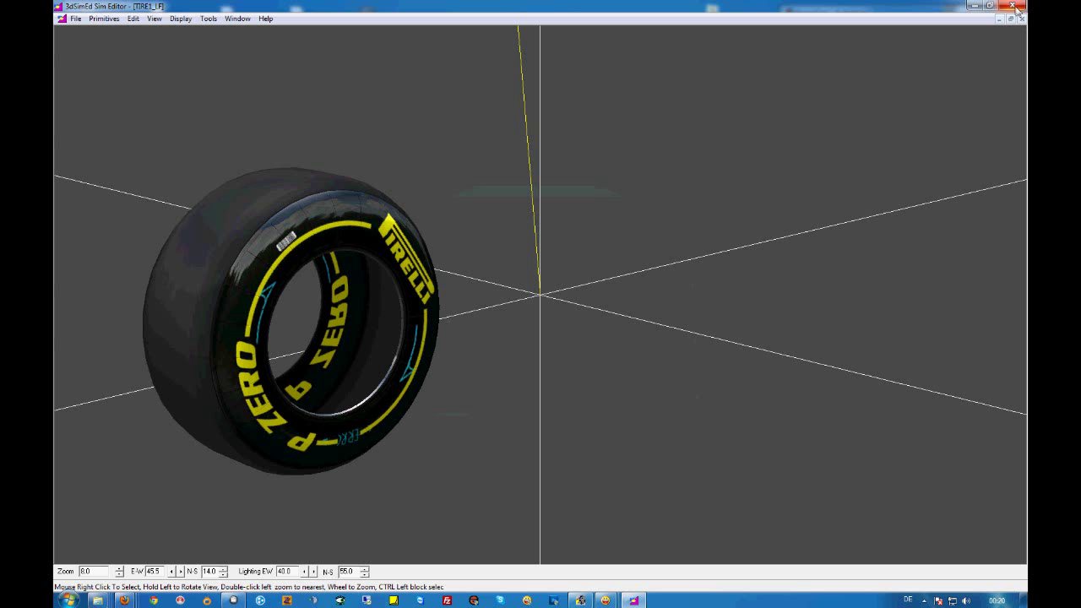